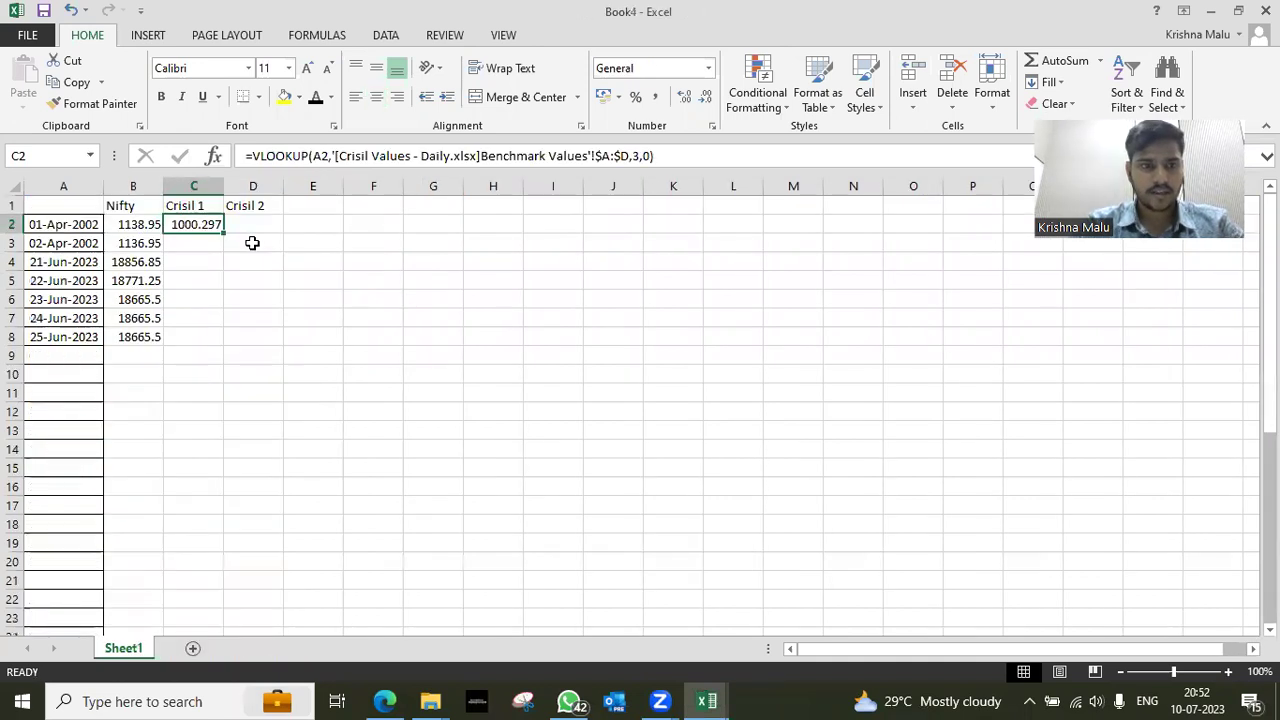
# Review the VLOOKUP formula in C2 and the Crisil column headers in the Crisil Values - Daily workbook.
pyautogui.press('F2')
pyautogui.press('Escape')
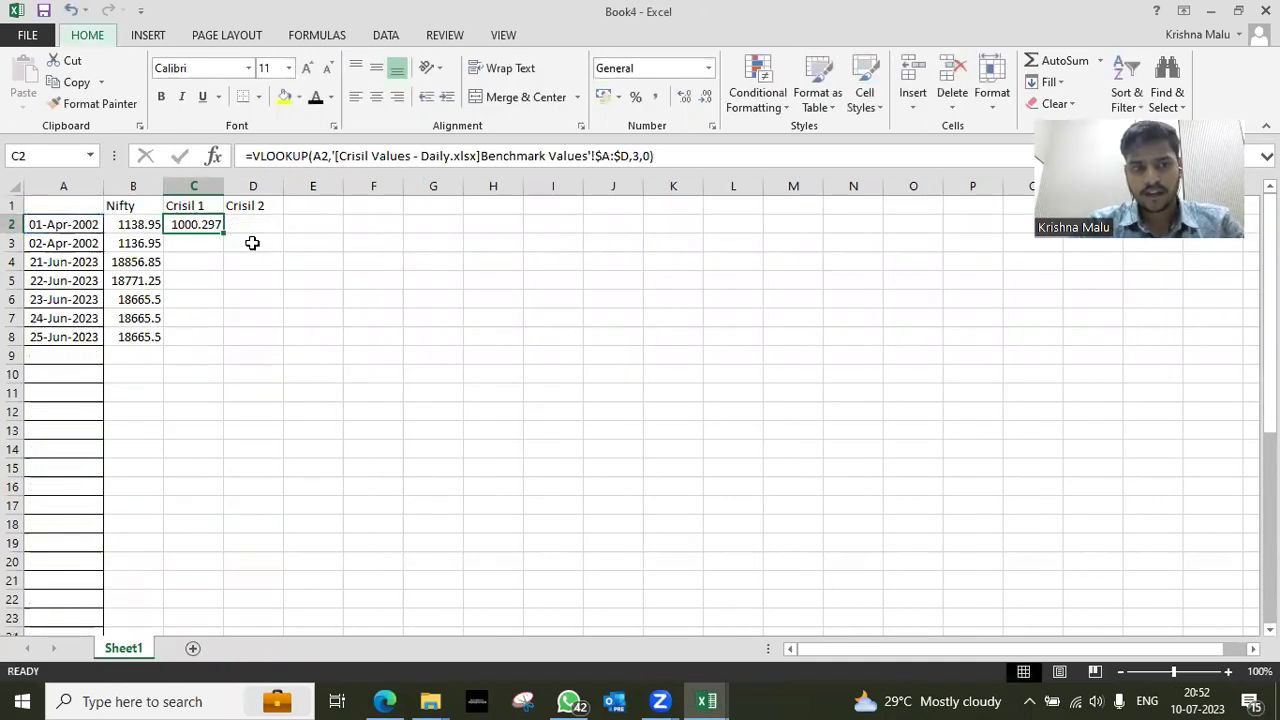
pyautogui.hotkey('alt', 'Tab')
pyautogui.press('Up')
pyautogui.press('Right')
pyautogui.press('Left')
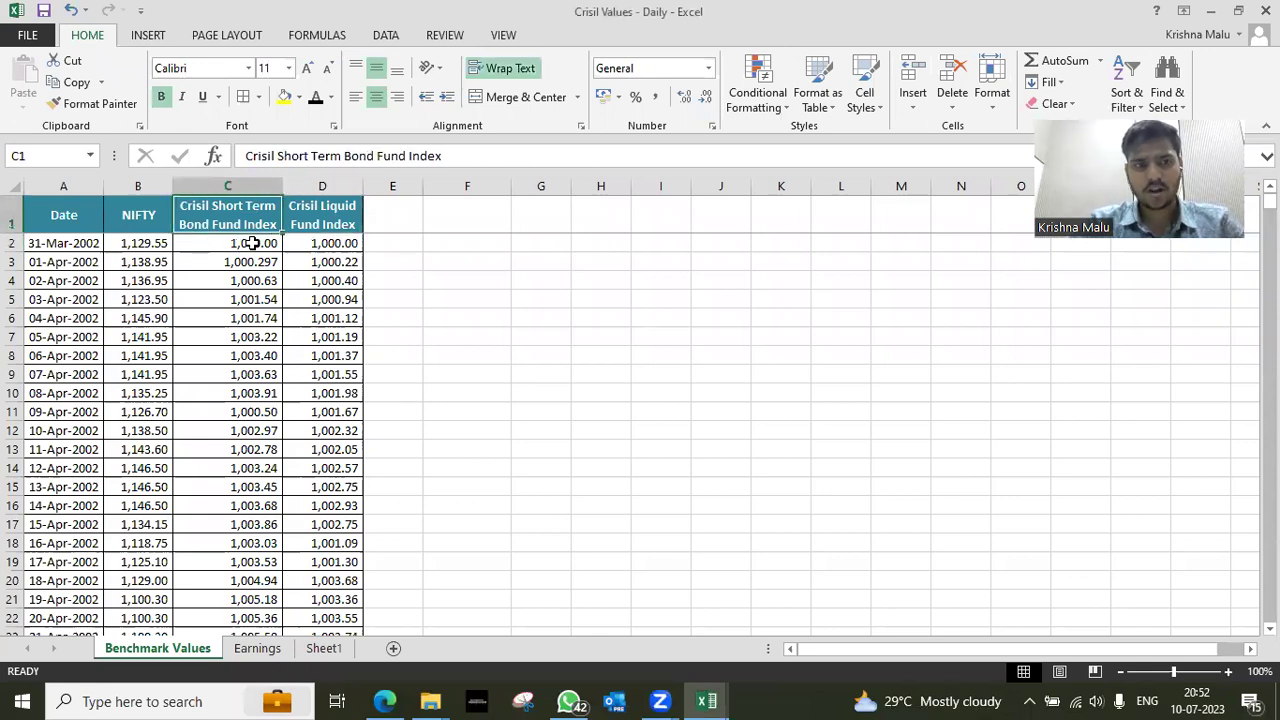
pyautogui.hotkey('alt', 'Tab')
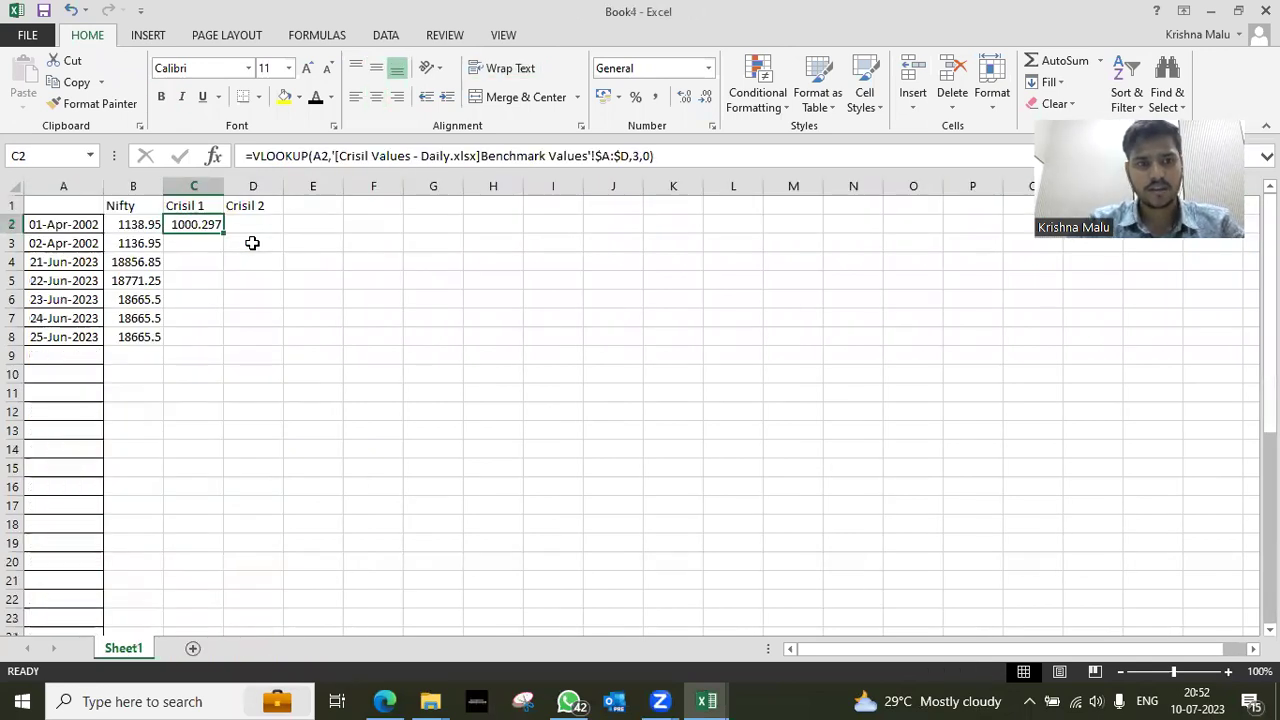
# Copy the Crisil 1 VLOOKUP formula from C2 into D2 under Crisil 2.
pyautogui.hotkey('ctrl', 'c')
pyautogui.press('Right')
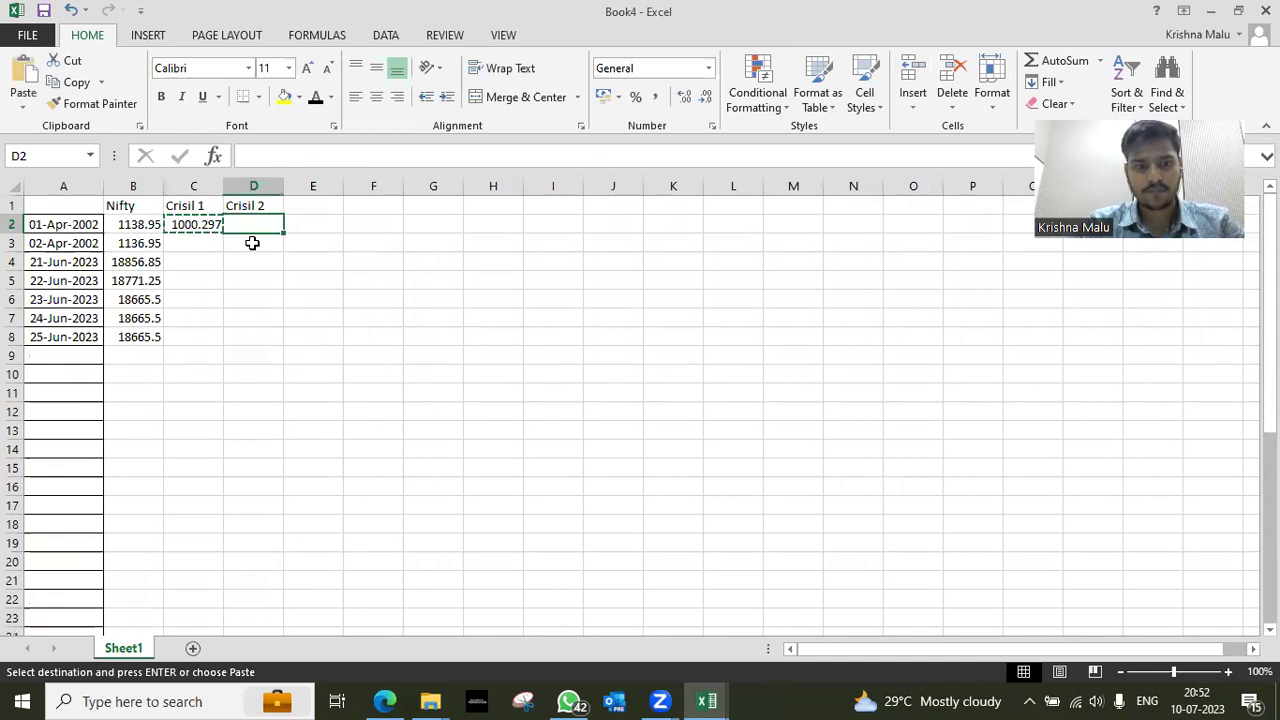
pyautogui.hotkey('ctrl', 'v')
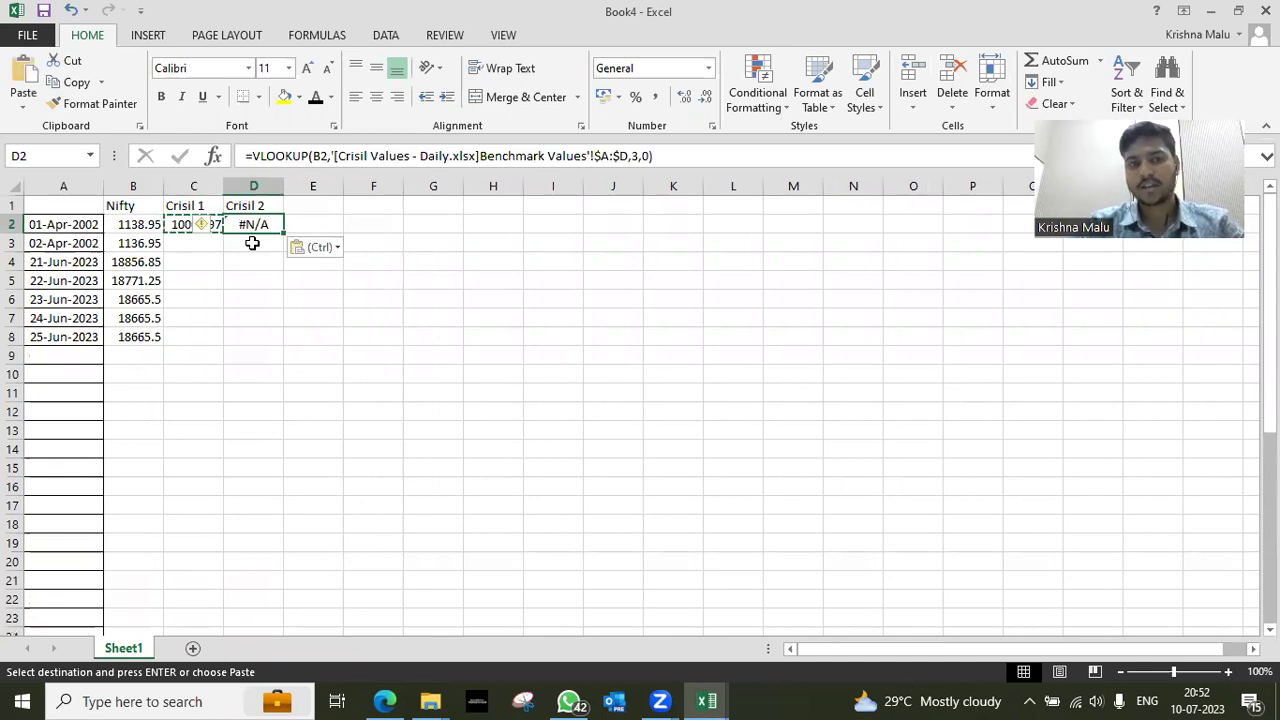
pyautogui.press('Escape')
# Check the Crisil index columns in the source workbook and examine the lookup value argument in D2's VLOOKUP formula.
pyautogui.press('Left')
pyautogui.press('Left')
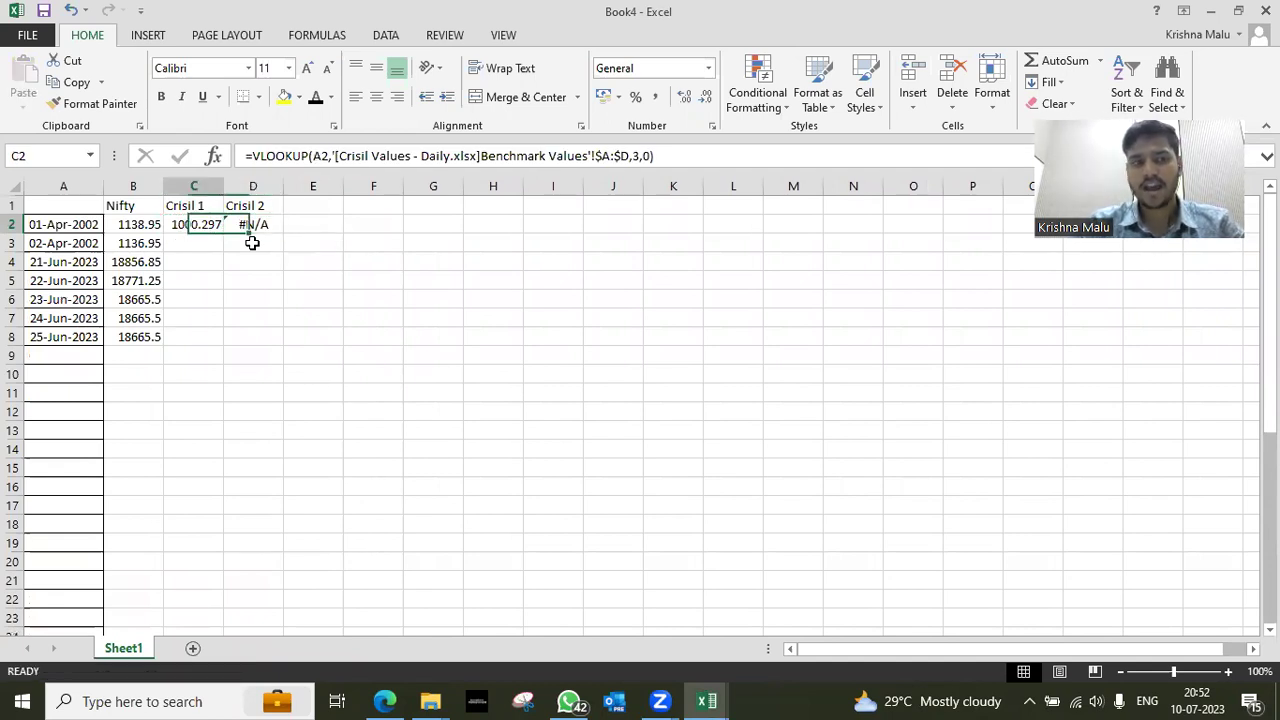
pyautogui.hotkey('ctrl', 'Tab')
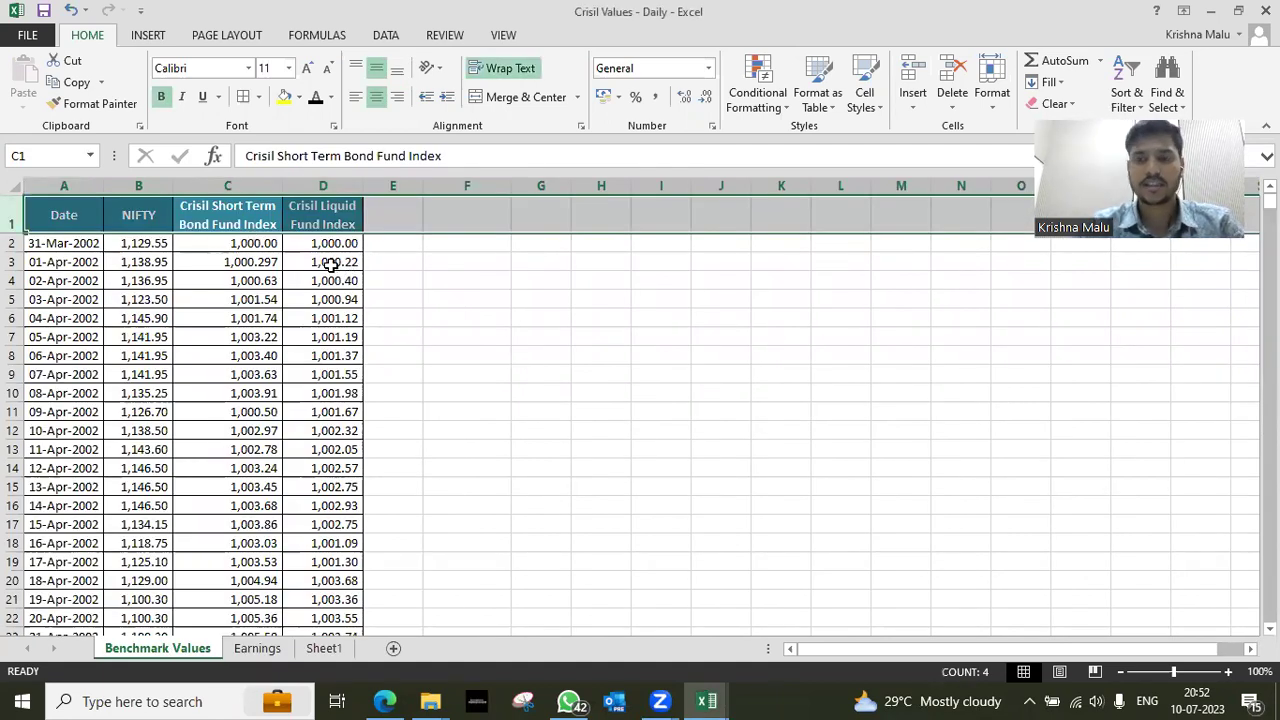
pyautogui.hotkey('ctrl', 'Tab')
pyautogui.press('Right')
pyautogui.press('Right')
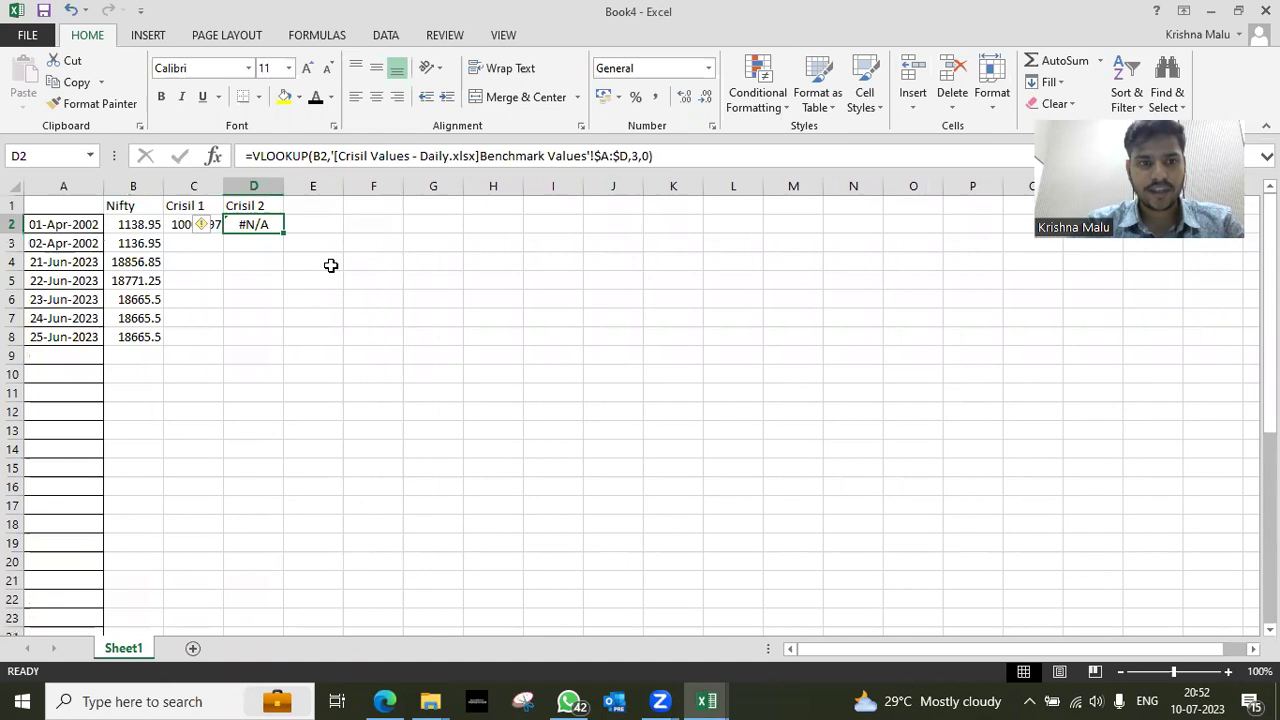
pyautogui.press('F2')
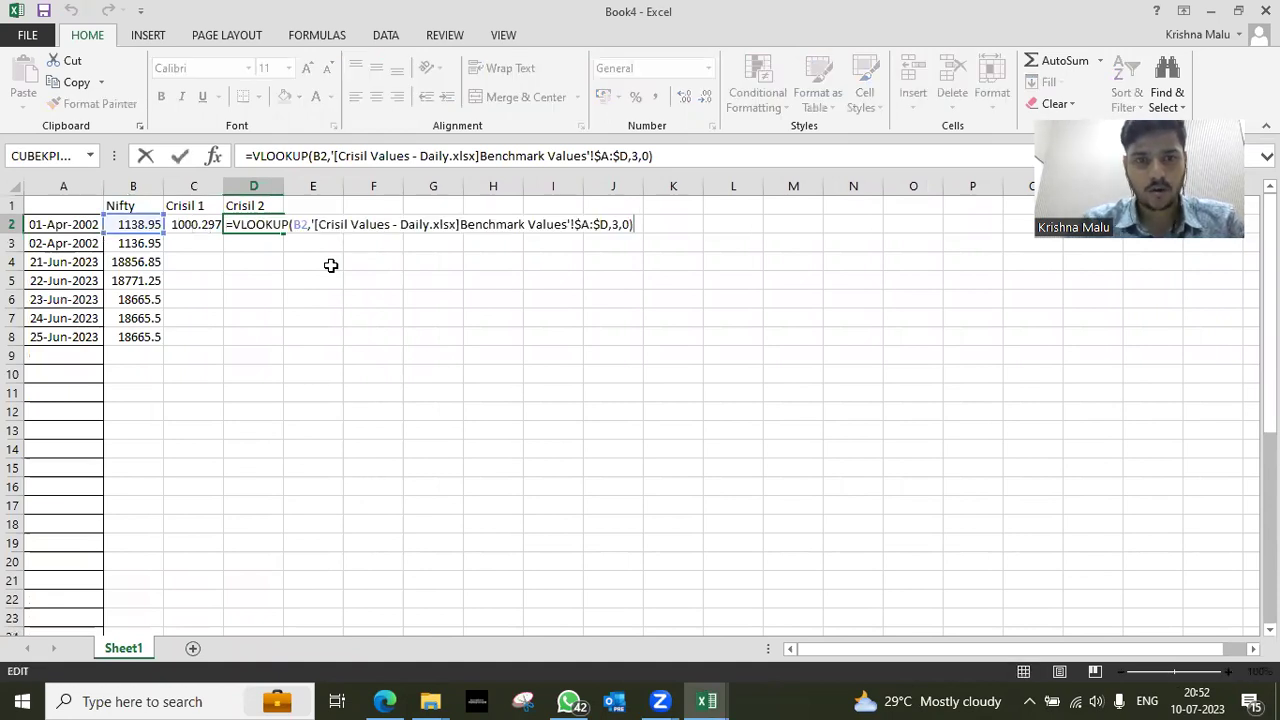
pyautogui.press('Left')
pyautogui.press('Left')
pyautogui.press('Left')
pyautogui.press('Left')
pyautogui.press('Left')
pyautogui.press('Left')
pyautogui.press('Left')
pyautogui.press('Left')
pyautogui.press('Left')
pyautogui.press('Left')
pyautogui.press('Left')
pyautogui.press('Left')
pyautogui.press('Left')
pyautogui.press('Left')
pyautogui.press('Left')
pyautogui.press('Left')
pyautogui.press('Left')
pyautogui.press('Left')
pyautogui.press('Left')
pyautogui.press('Left')
pyautogui.press('Left')
pyautogui.press('Left')
pyautogui.press('Left')
pyautogui.press('Left')
pyautogui.press('Left')
pyautogui.press('Left')
pyautogui.press('Left')
pyautogui.press('Left')
pyautogui.press('Left')
pyautogui.press('Left')
pyautogui.press('Left')
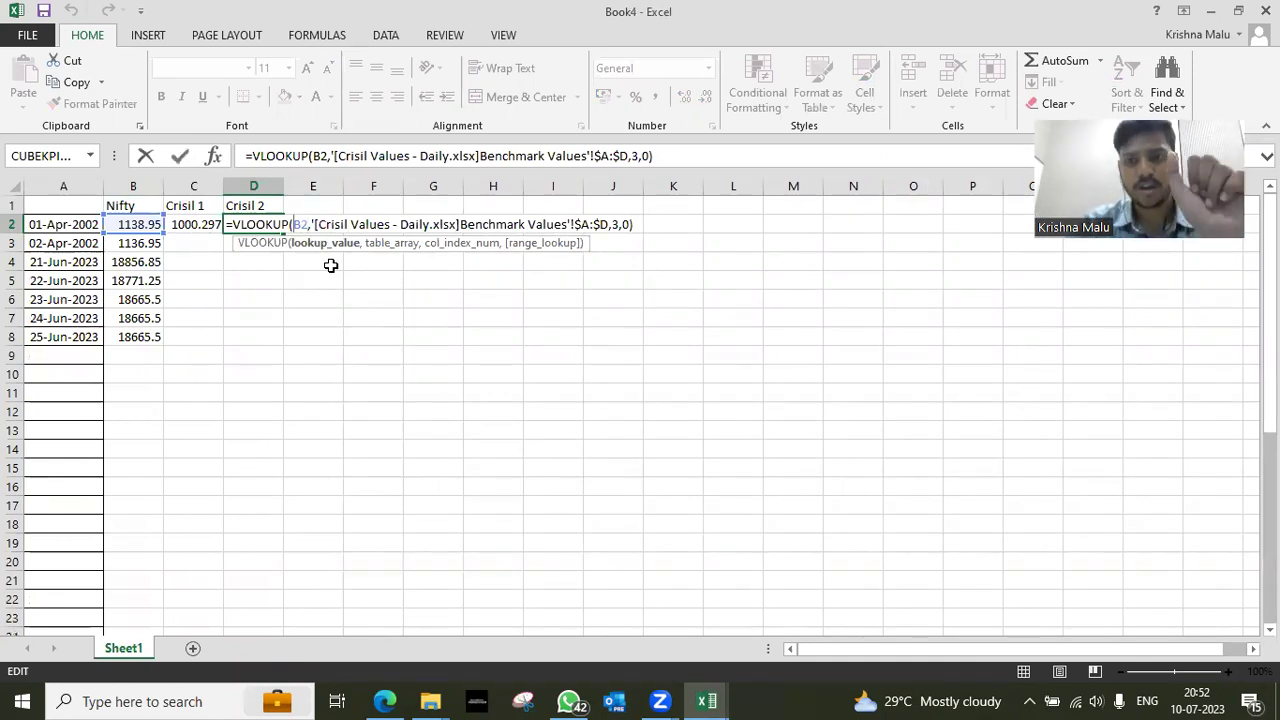
pyautogui.hotkey('ctrl', 'Return')
pyautogui.press('Home')
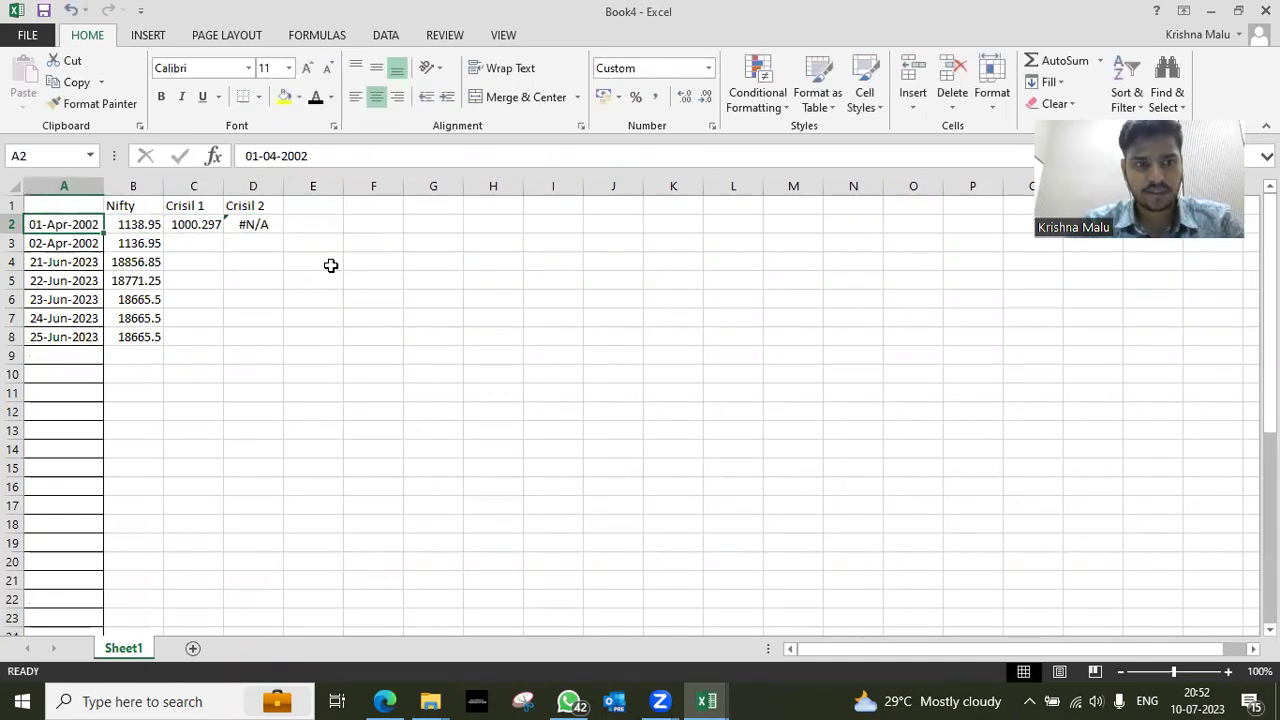
# Compare the VLOOKUP formulas in B2, C2 and D2 for their lookup cell and table range references.
pyautogui.press('Right')
pyautogui.press('F2')
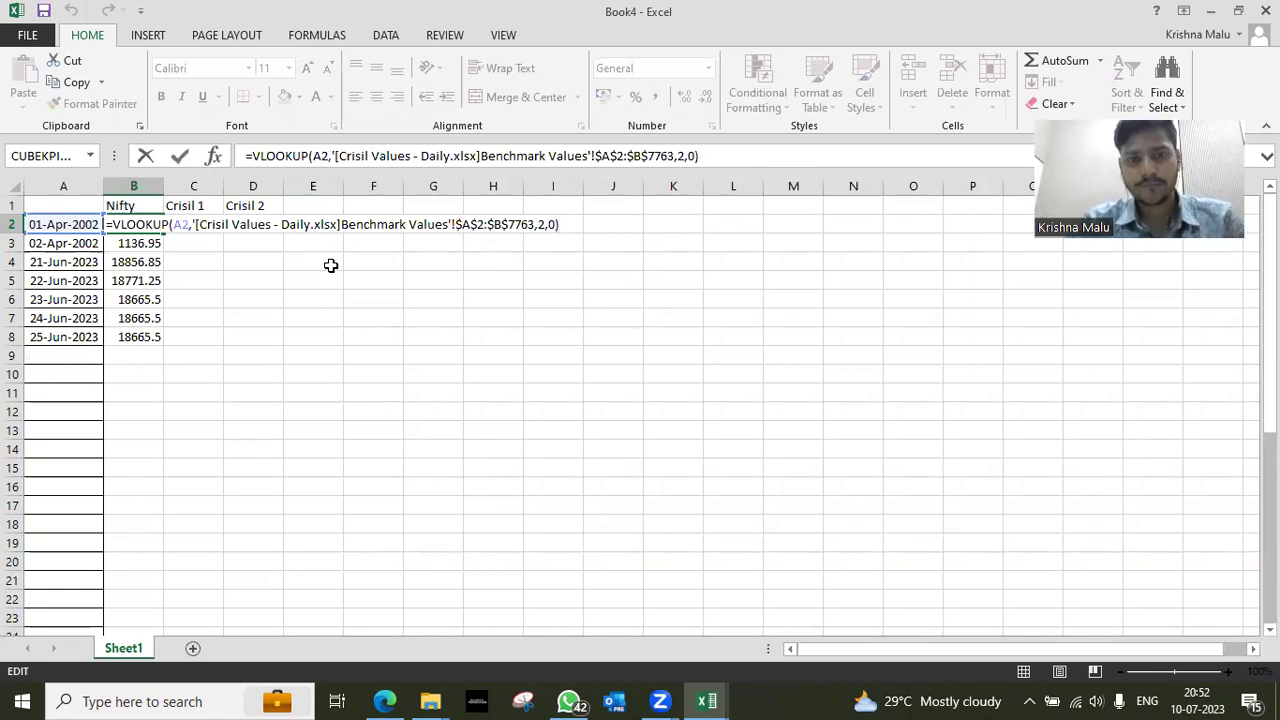
pyautogui.press('Tab')
pyautogui.press('F2')
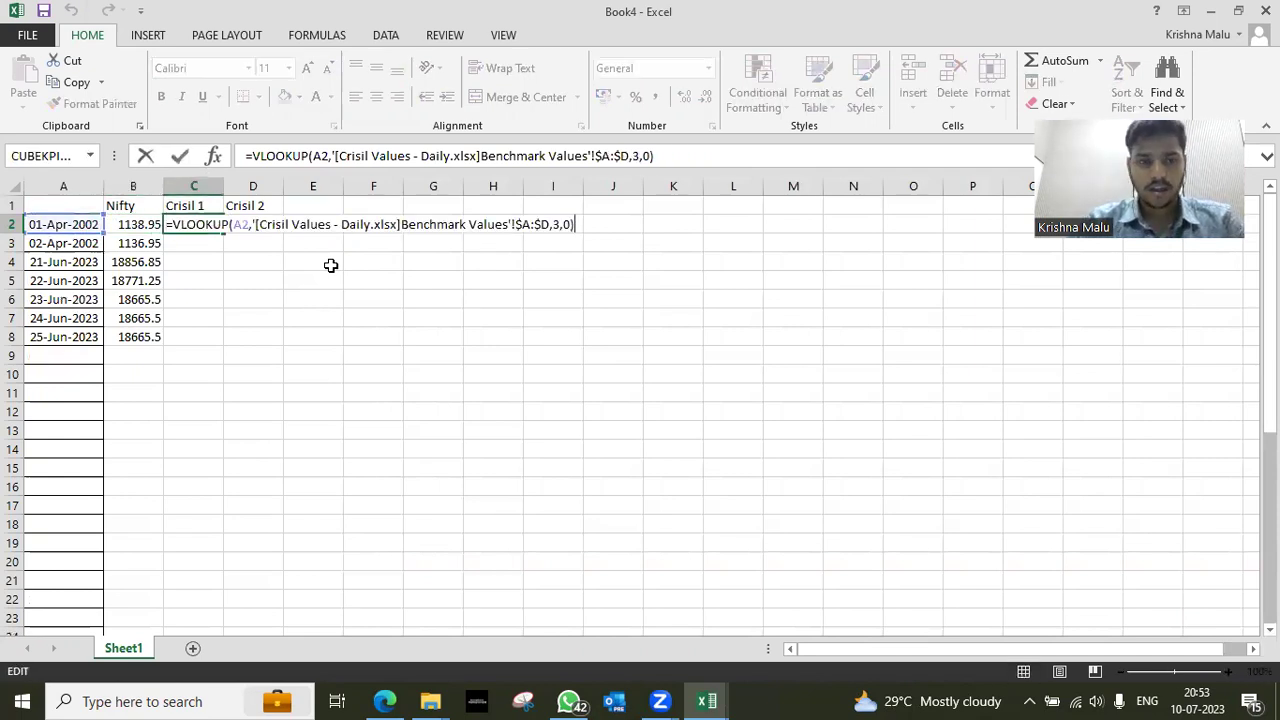
pyautogui.press('Tab')
pyautogui.press('F2')
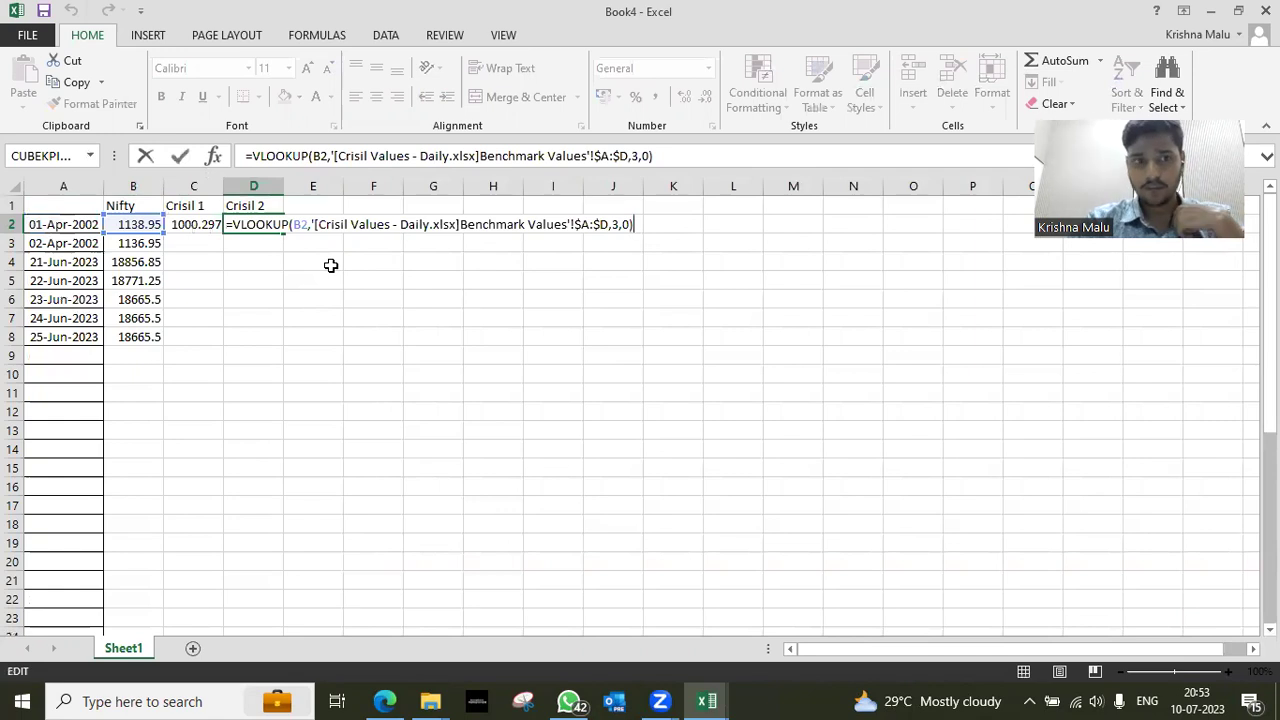
pyautogui.press('Escape')
# Enter the note "What is use of dollar in All excel functions" in cell F2.
pyautogui.press('Left')
pyautogui.press('Right')
pyautogui.press('Right')
pyautogui.press('Right')
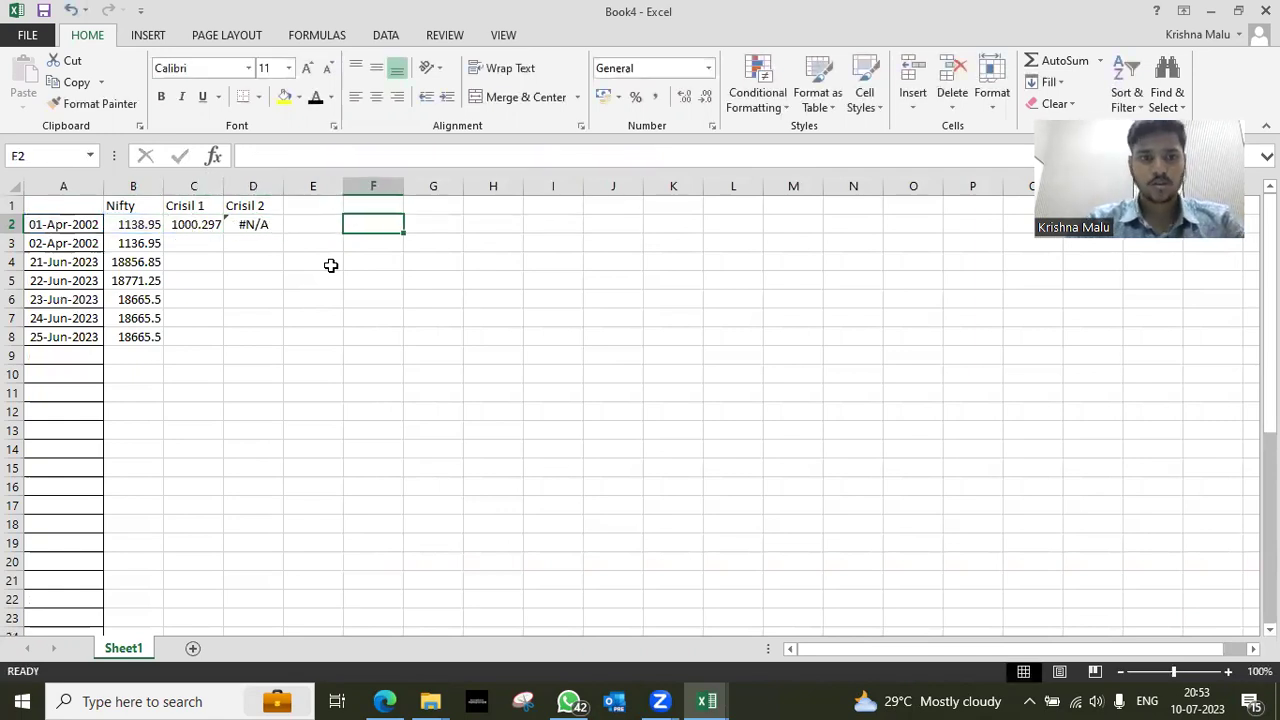
pyautogui.write('Whatr')
pyautogui.press('BackSpace')
pyautogui.write('is use o D')
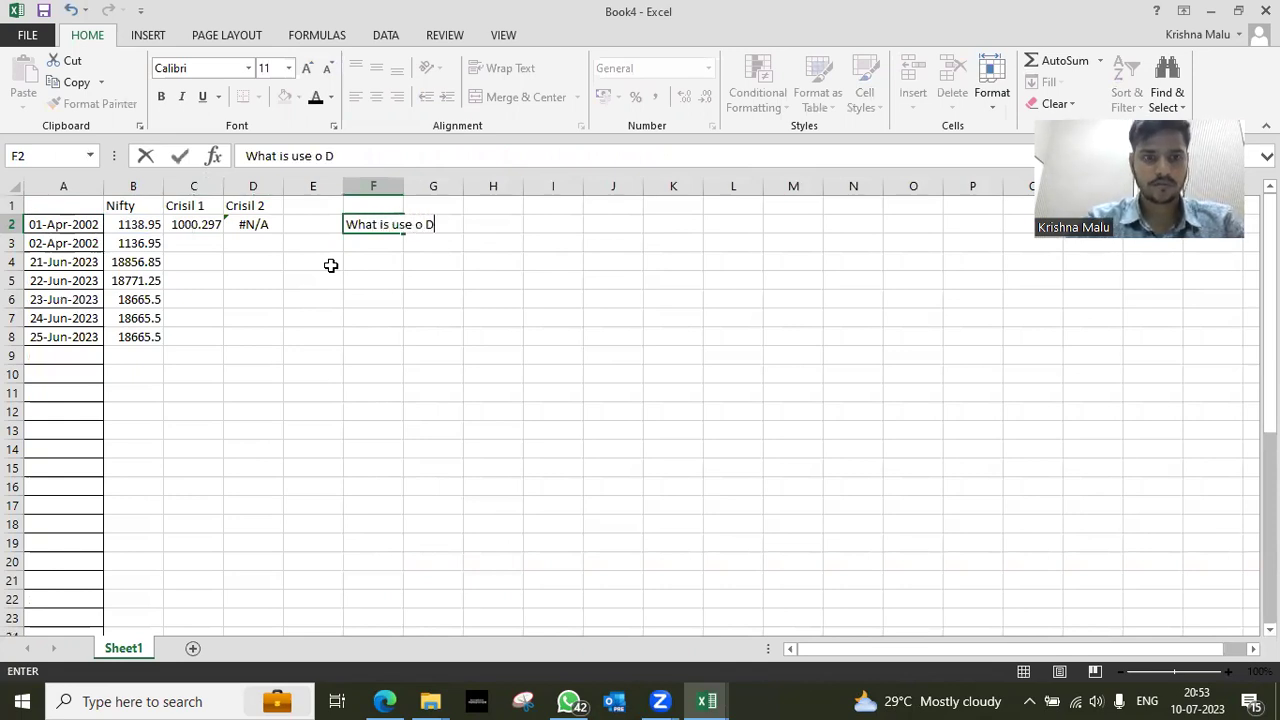
pyautogui.press('BackSpace')
pyautogui.press('BackSpace')
pyautogui.write('f dola')
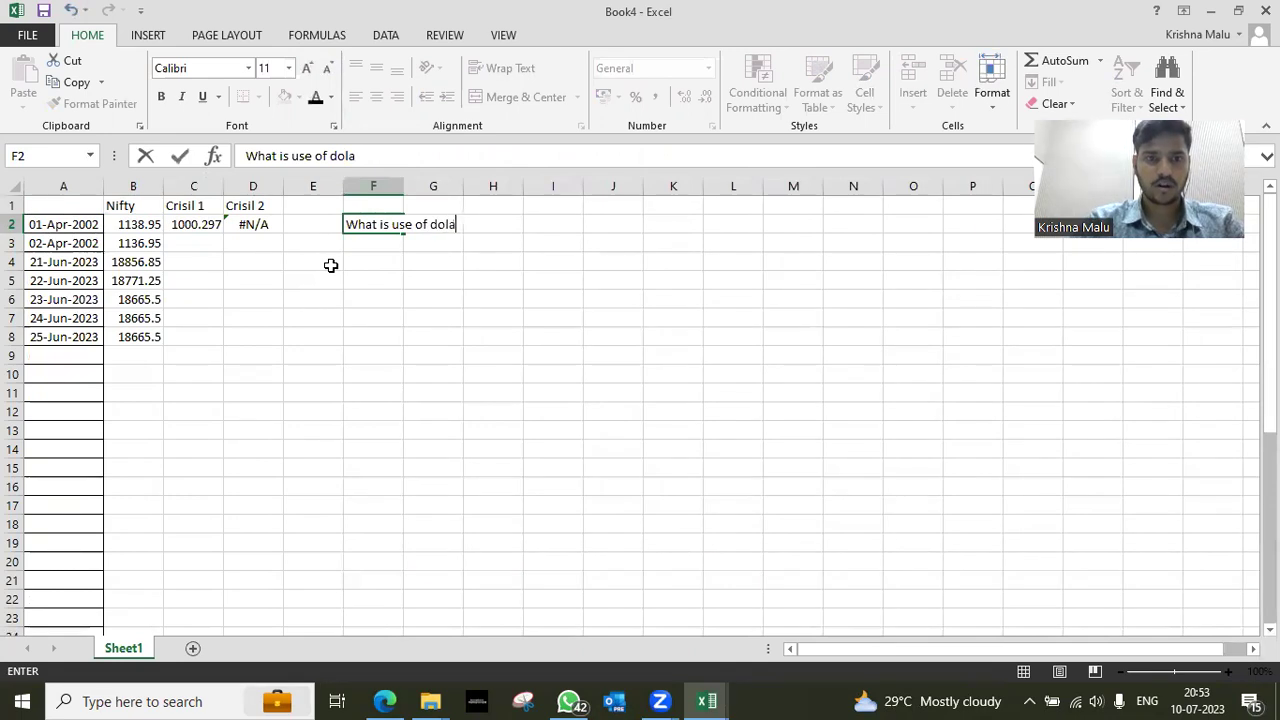
pyautogui.press('BackSpace')
pyautogui.write('lar in ')
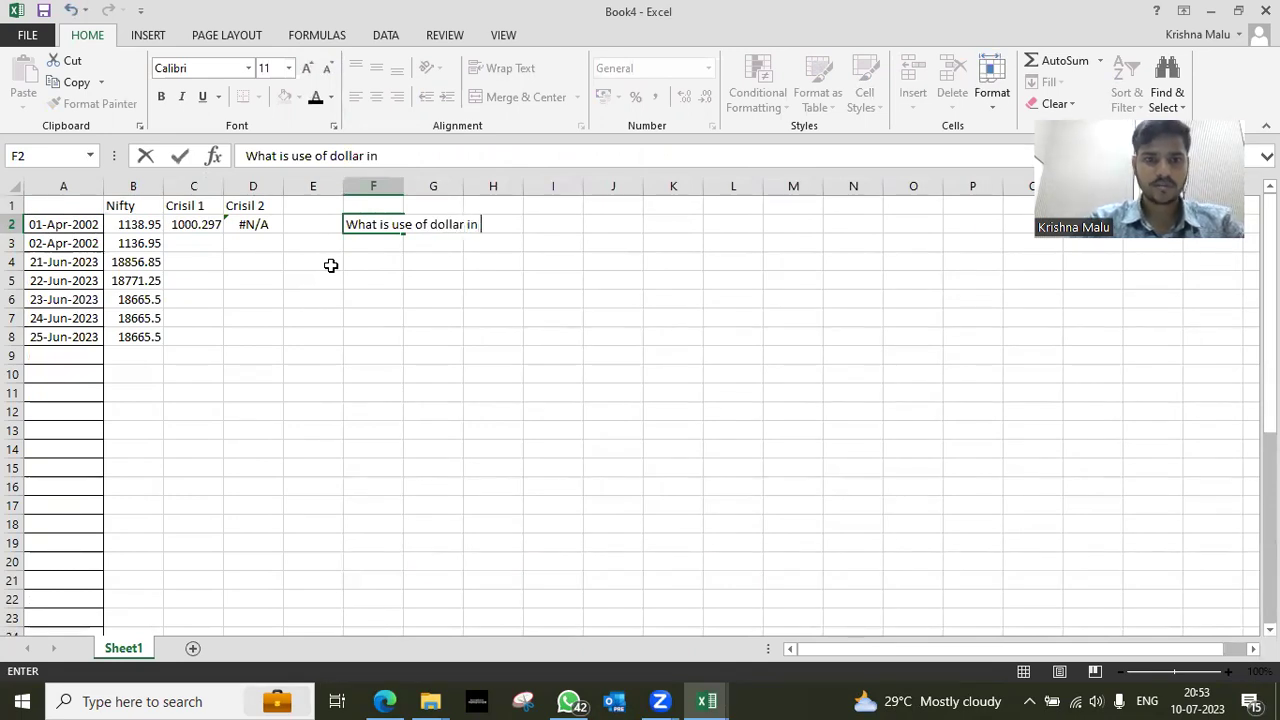
pyautogui.write('All excel')
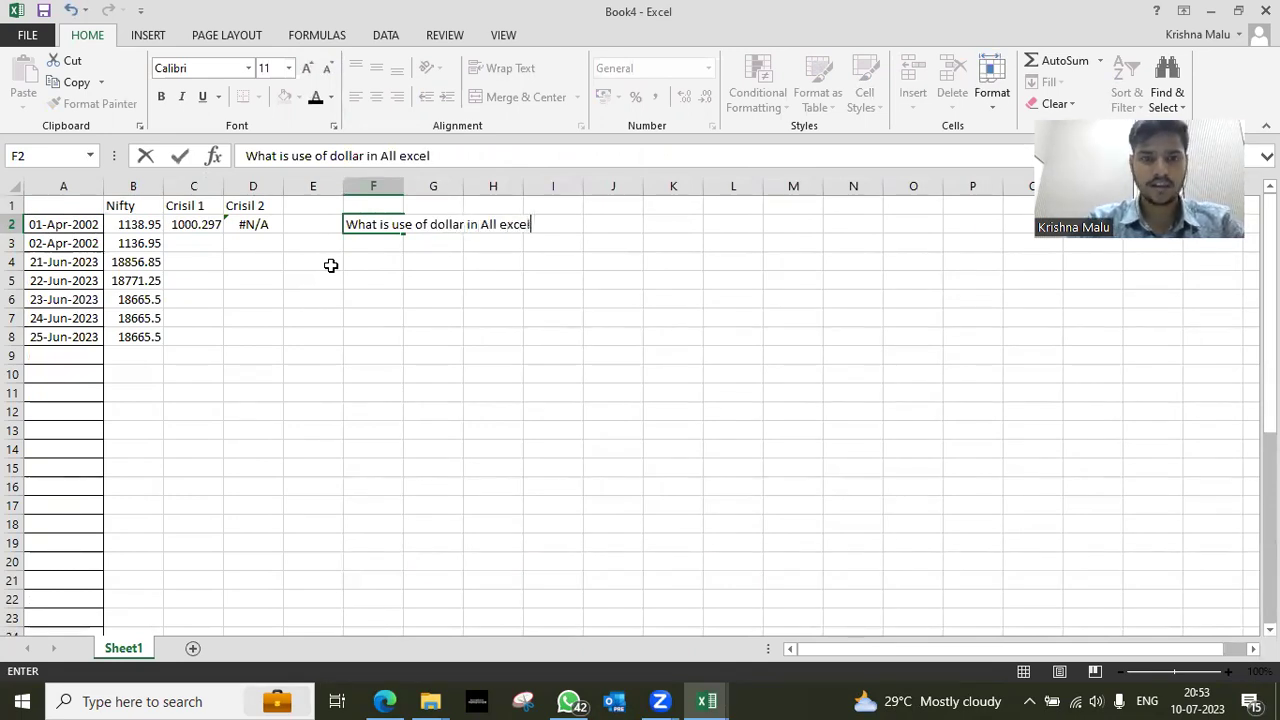
pyautogui.write(' functions')
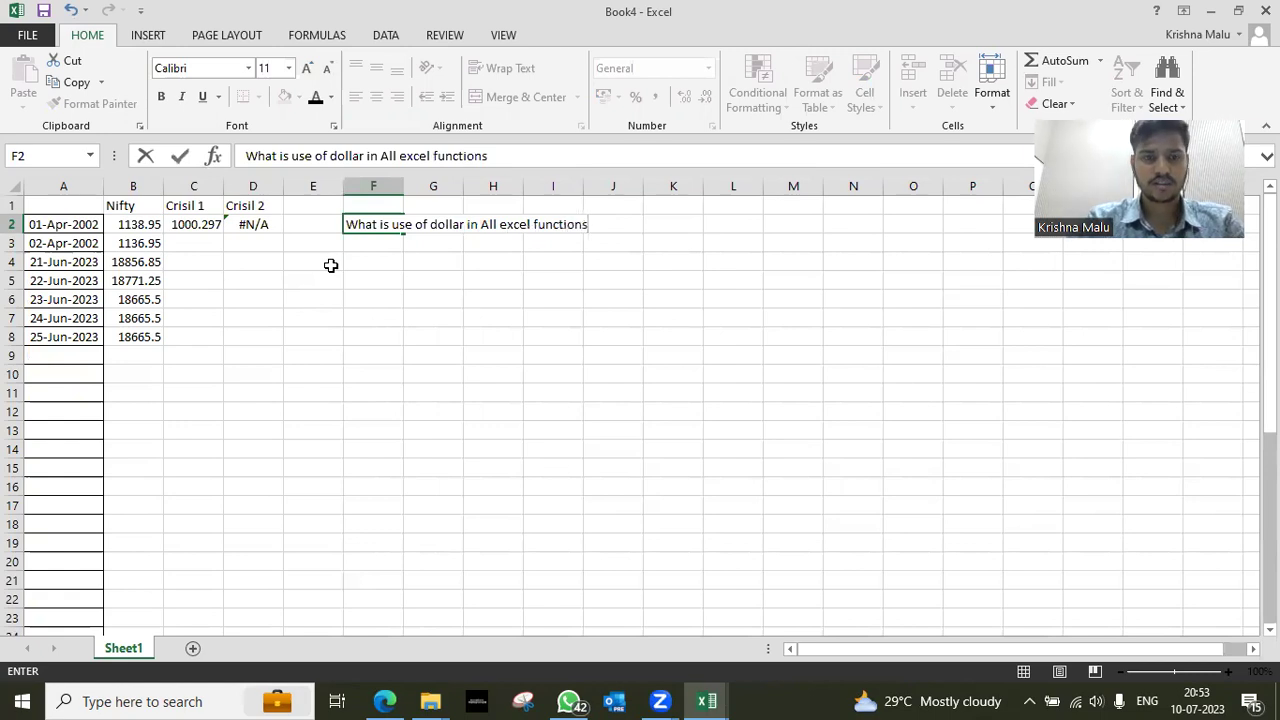
pyautogui.hotkey('ctrl', 'Return')
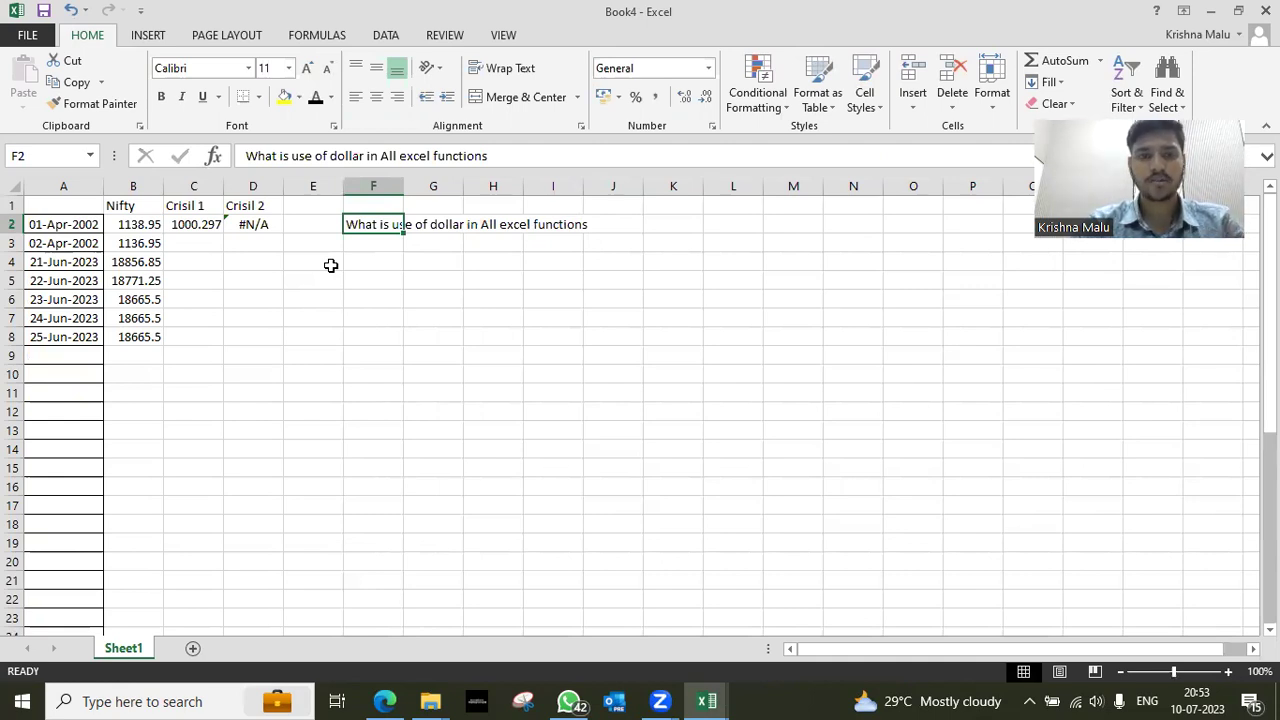
# Enter the note "Dollar makes the series constant" in cell F3.
pyautogui.press('Down')
pyautogui.write('Dollar mak')
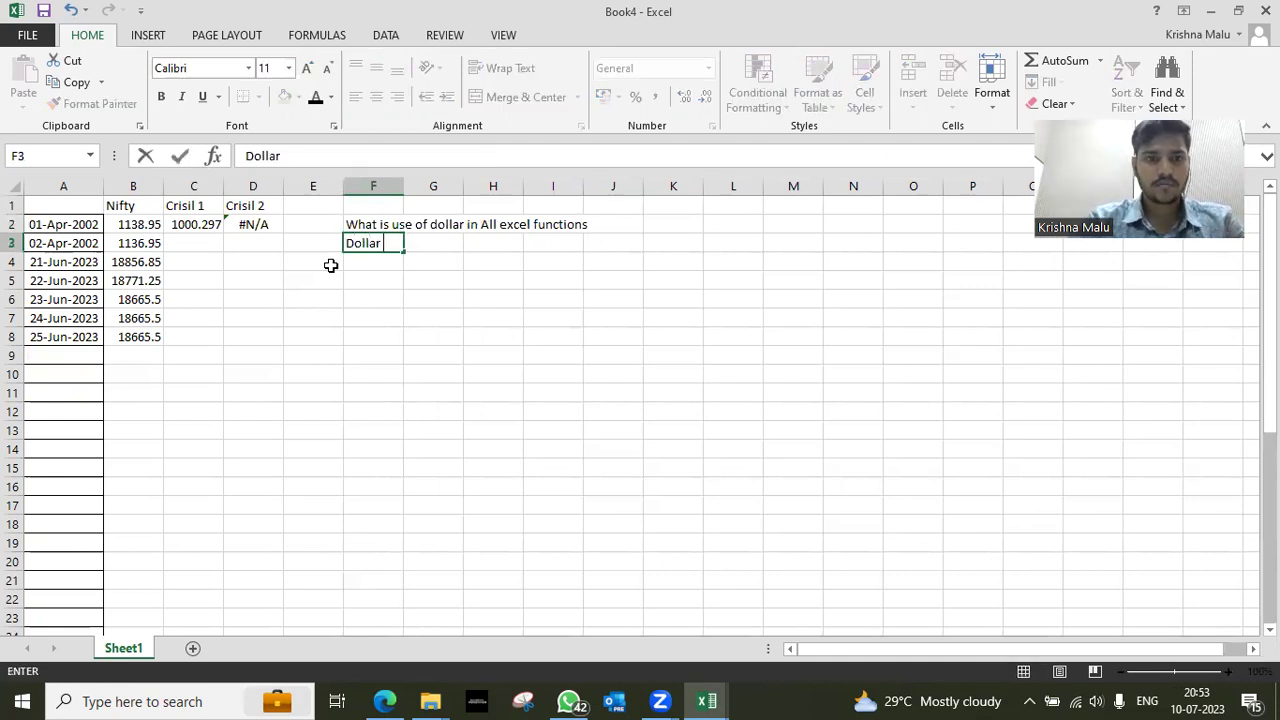
pyautogui.press('BackSpace')
pyautogui.write('sked')
pyautogui.press('BackSpace')
pyautogui.press('BackSpace')
pyautogui.press('BackSpace')
pyautogui.press('BackSpace')
pyautogui.write('s')
pyautogui.press('BackSpace')
pyautogui.write('kes t')
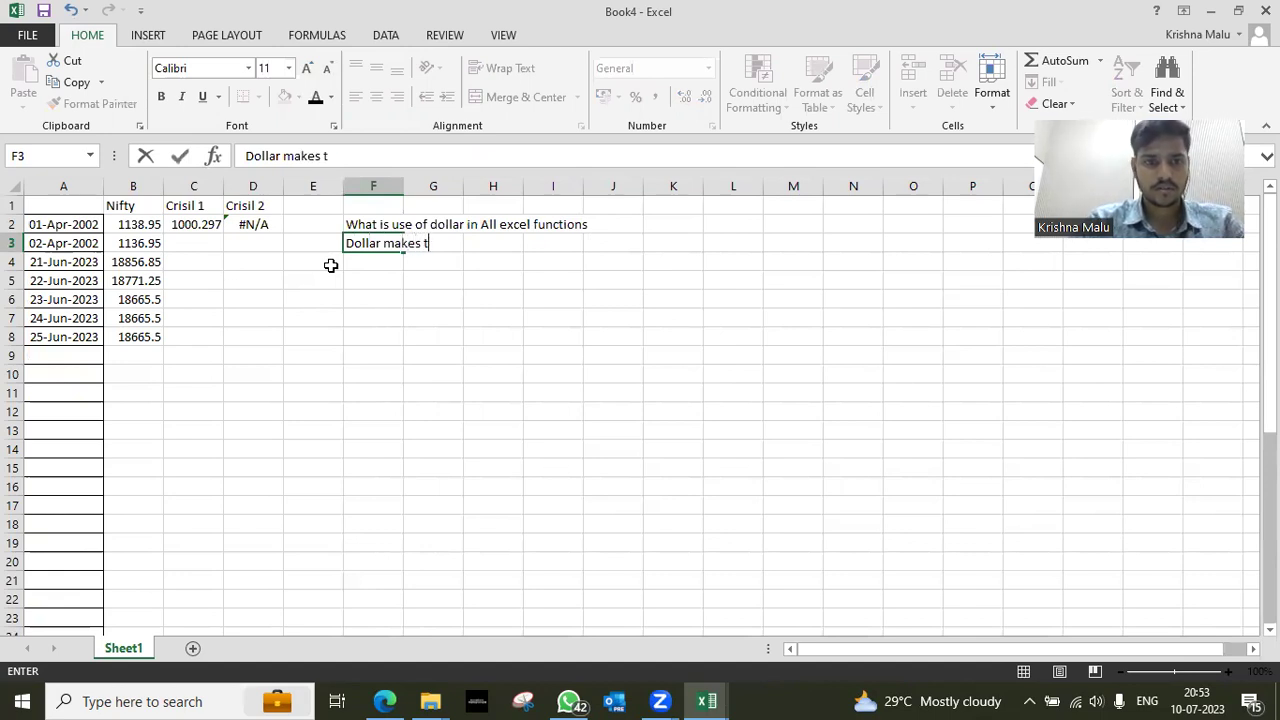
pyautogui.write('he series con')
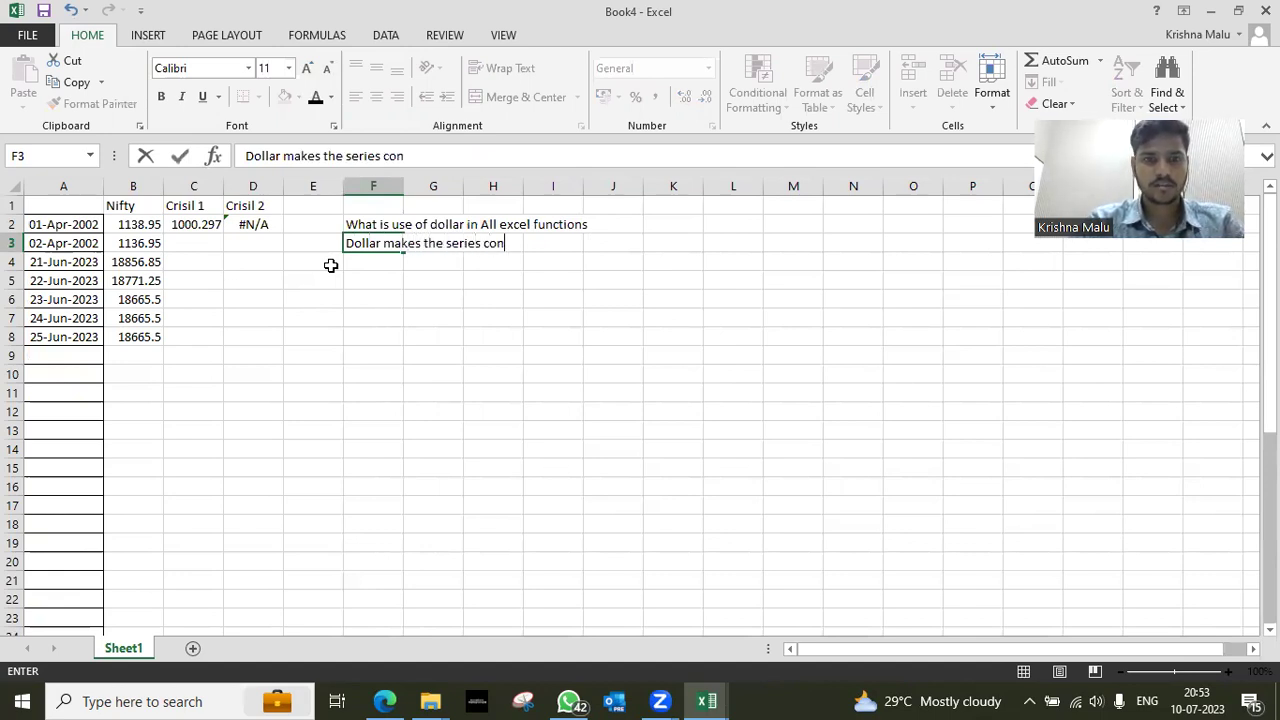
pyautogui.press('BackSpace')
pyautogui.press('BackSpace')
pyautogui.press('BackSpace')
pyautogui.write('freeze')
pyautogui.press('BackSpace')
pyautogui.press('BackSpace')
pyautogui.press('BackSpace')
pyautogui.press('BackSpace')
pyautogui.press('BackSpace')
pyautogui.write('constant')
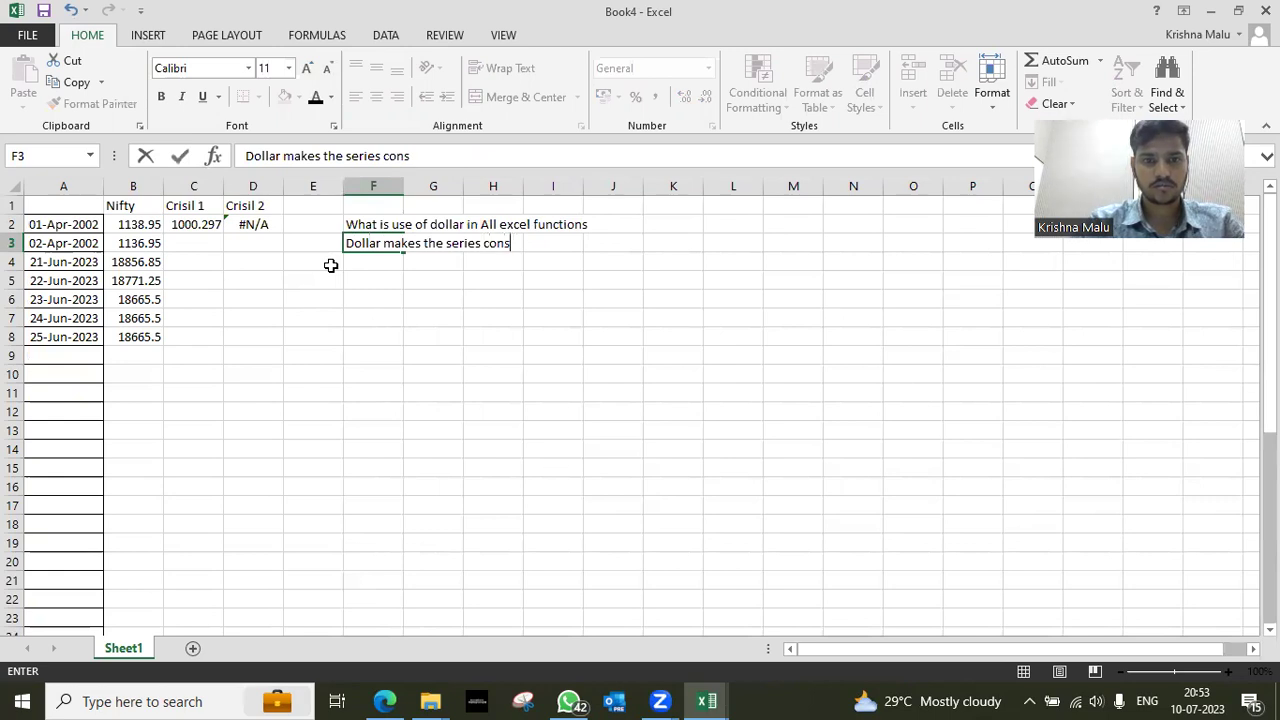
pyautogui.press('Return')
# Make the lookup value in C2's VLOOKUP formula an absolute reference, $A$2.
pyautogui.press('Up')
pyautogui.press('Up')
pyautogui.press('Up')
pyautogui.press('Left')
pyautogui.press('Left')
pyautogui.press('Down')
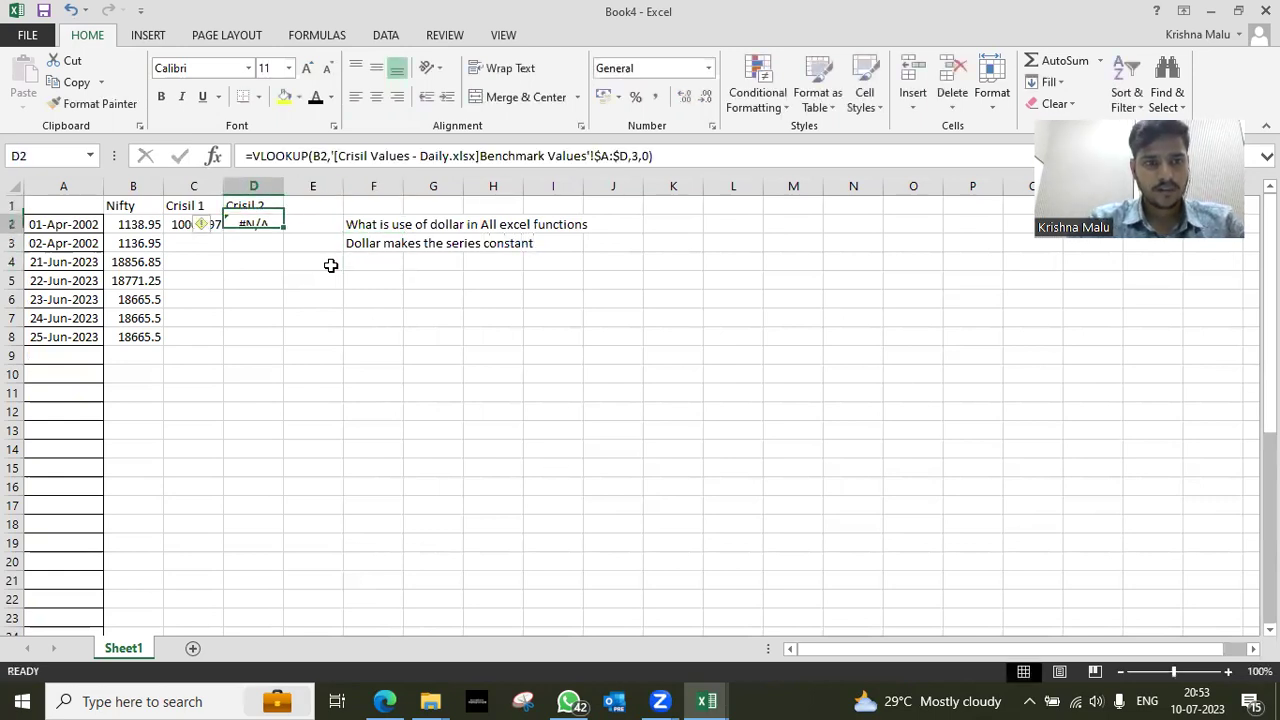
pyautogui.press('Left')
pyautogui.press('F2')
pyautogui.press('Left')
pyautogui.press('Left')
pyautogui.press('Left')
pyautogui.press('Left')
pyautogui.press('Left')
pyautogui.press('Left')
pyautogui.press('Left')
pyautogui.press('Left')
pyautogui.press('Left')
pyautogui.press('Left')
pyautogui.press('Left')
pyautogui.press('Left')
pyautogui.press('Left')
pyautogui.press('Left')
pyautogui.press('Left')
pyautogui.press('Left')
pyautogui.press('Left')
pyautogui.press('Left')
pyautogui.press('Left')
pyautogui.press('Left')
pyautogui.press('Left')
pyautogui.press('Left')
pyautogui.press('Left')
pyautogui.press('Left')
pyautogui.press('Left')
pyautogui.press('Left')
pyautogui.press('Left')
pyautogui.press('Left')
pyautogui.press('Left')
pyautogui.press('Left')
pyautogui.press('Left')
pyautogui.press('Left')
pyautogui.press('Left')
pyautogui.press('Left')
pyautogui.press('Left')
pyautogui.press('Left')
pyautogui.press('Left')
pyautogui.press('Left')
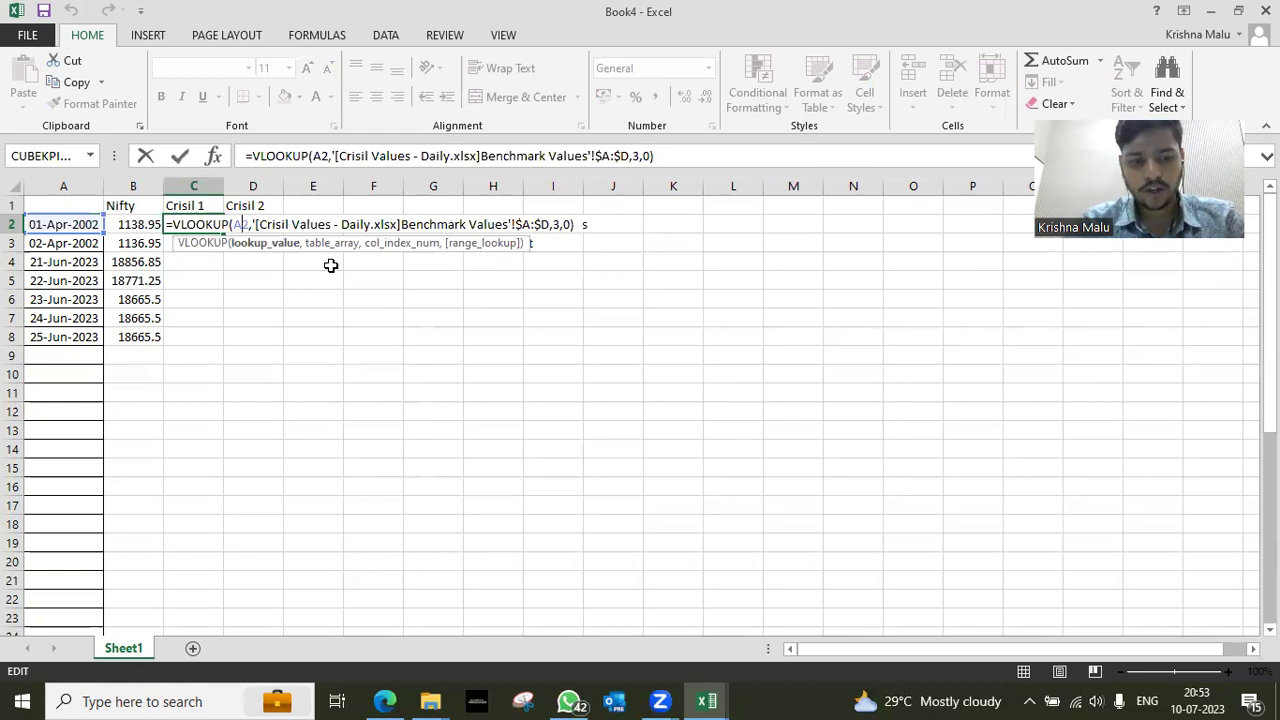
pyautogui.write('4')
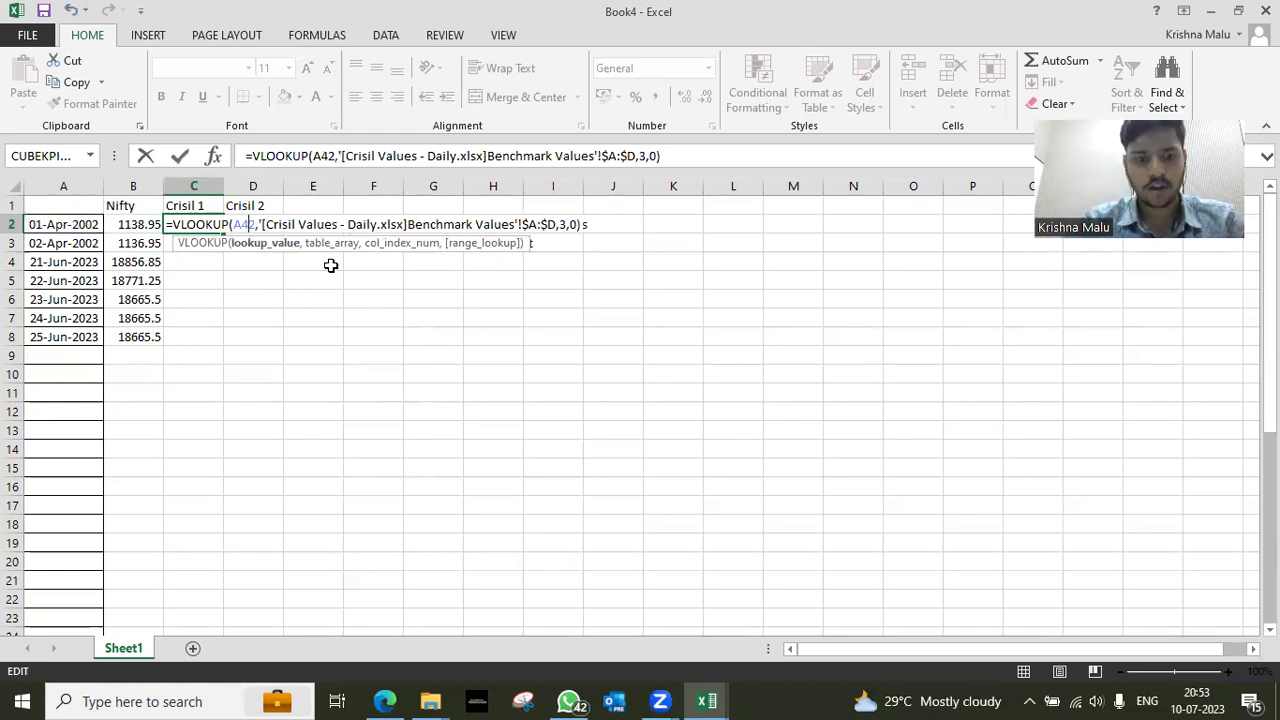
pyautogui.press('BackSpace')
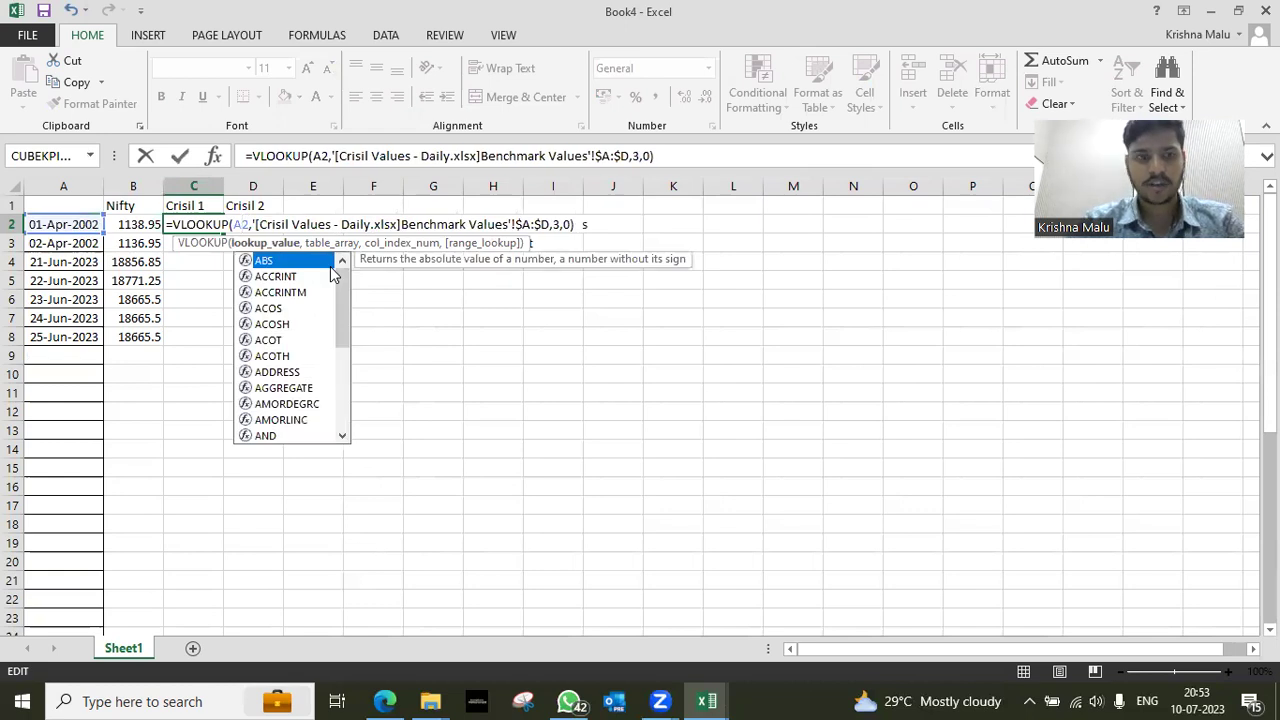
pyautogui.write('$')
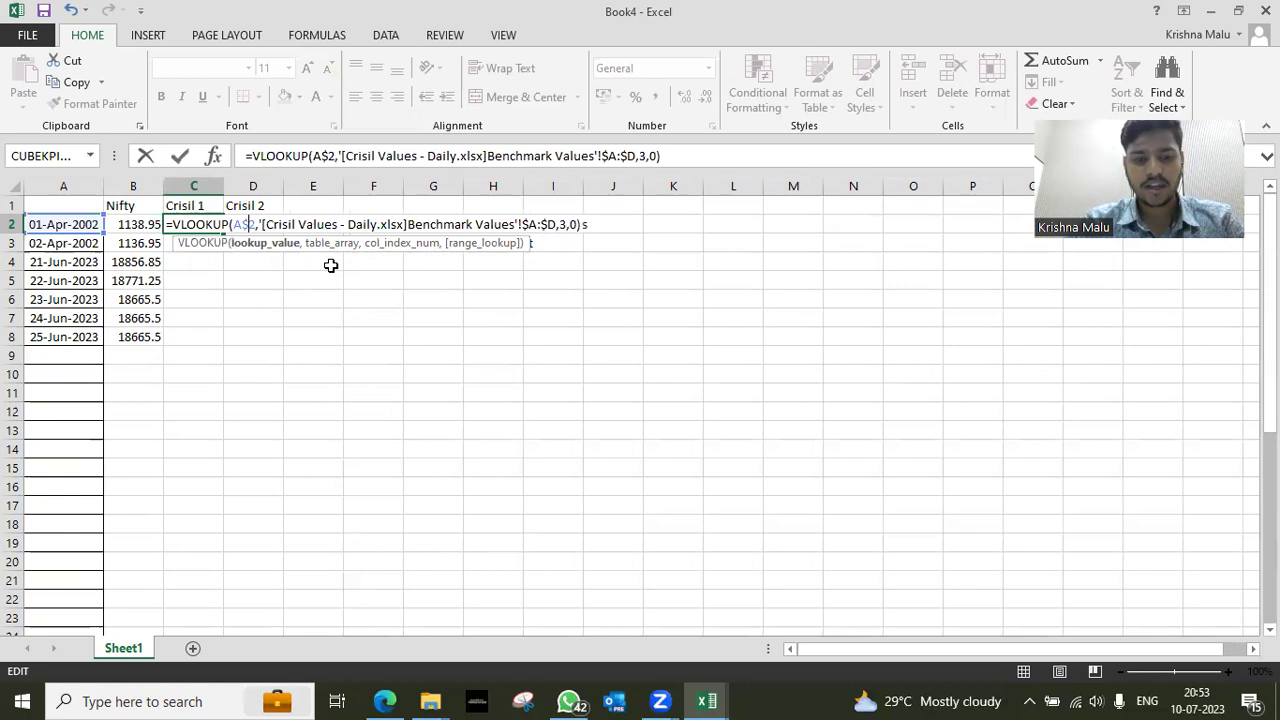
pyautogui.press('Left')
pyautogui.write('$')
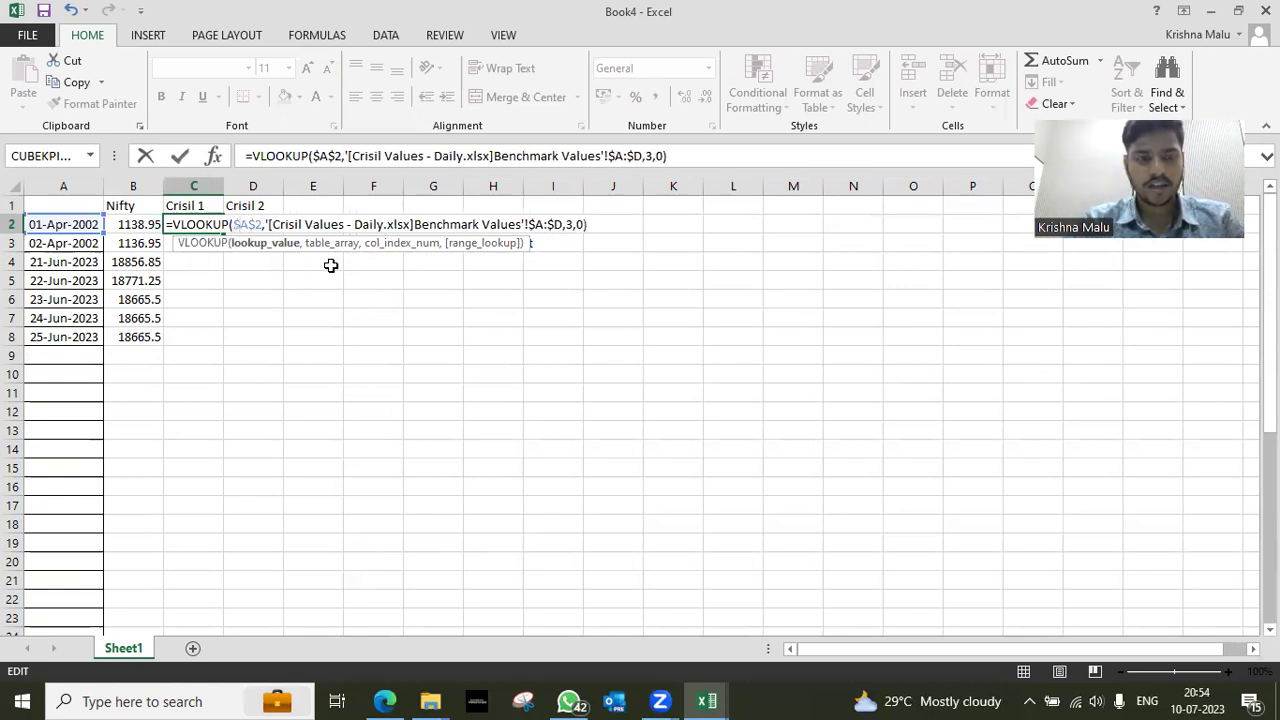
pyautogui.press('Return')
# Copy C2's formula with the $A$2 lookup reference over the formula in D2 and compare the two cells.
pyautogui.press('Up')
pyautogui.hotkey('ctrl', 'c')
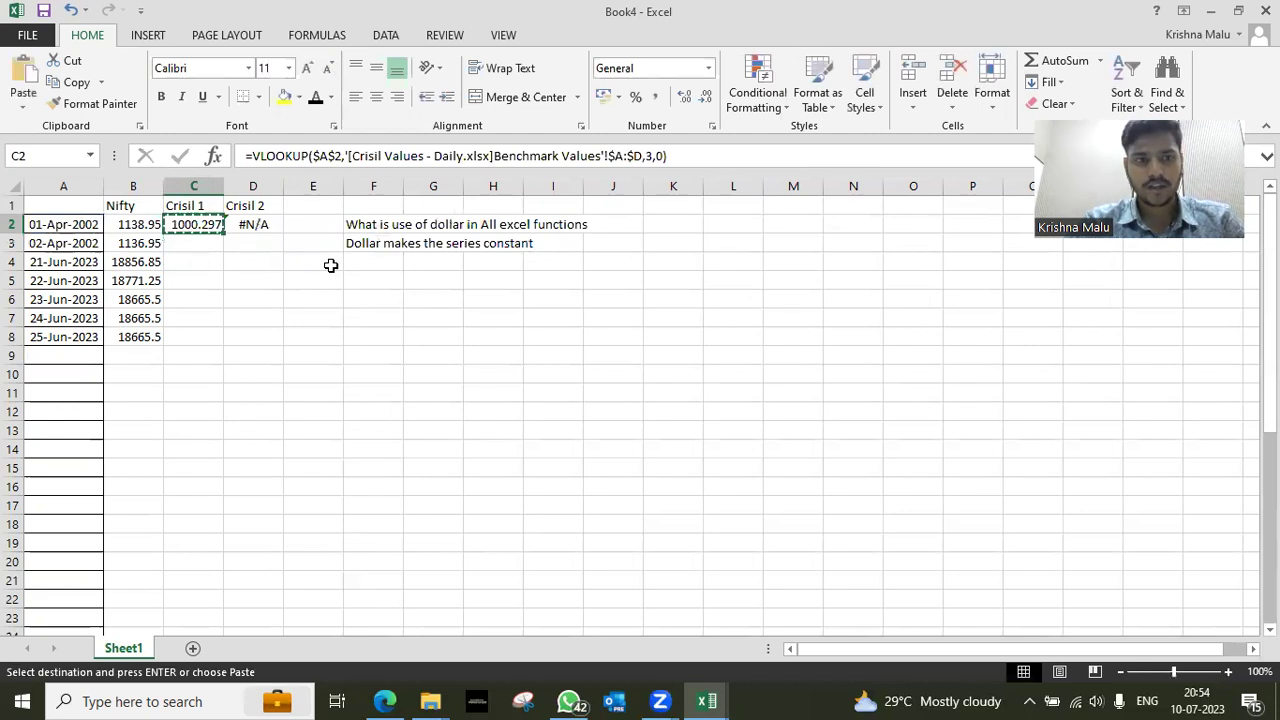
pyautogui.press('Right')
pyautogui.press('Return')
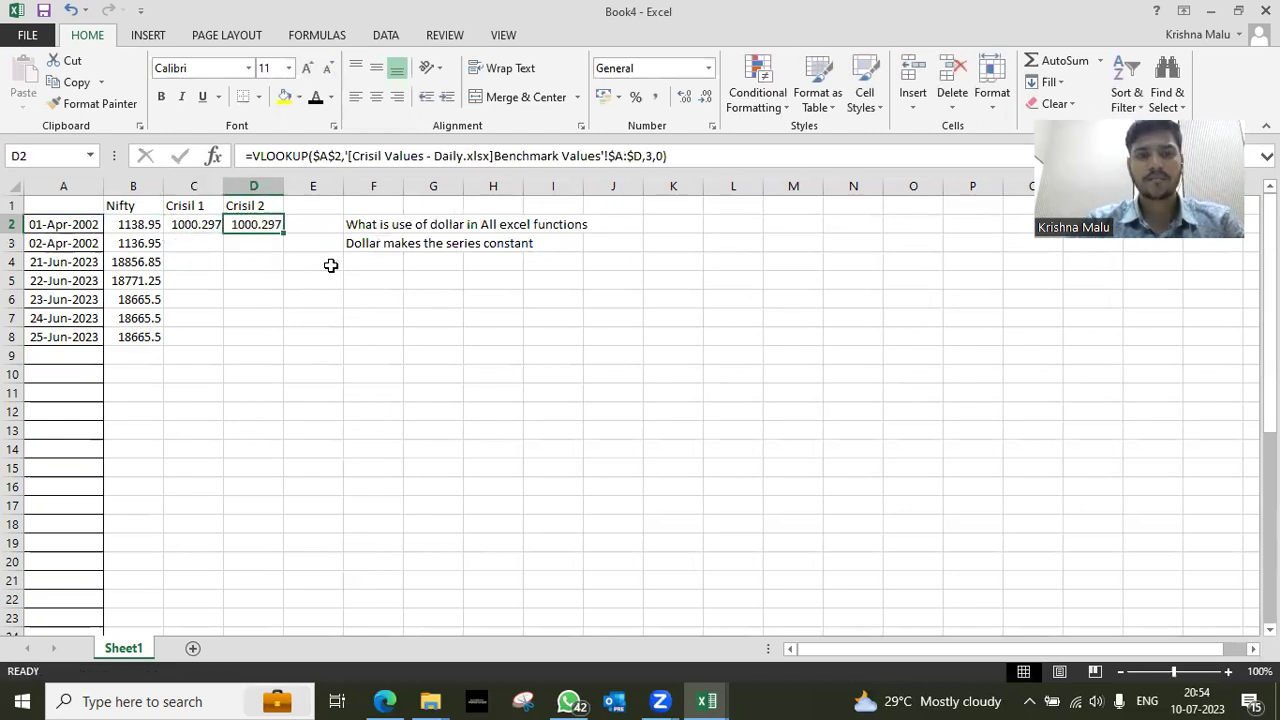
pyautogui.press('Left')
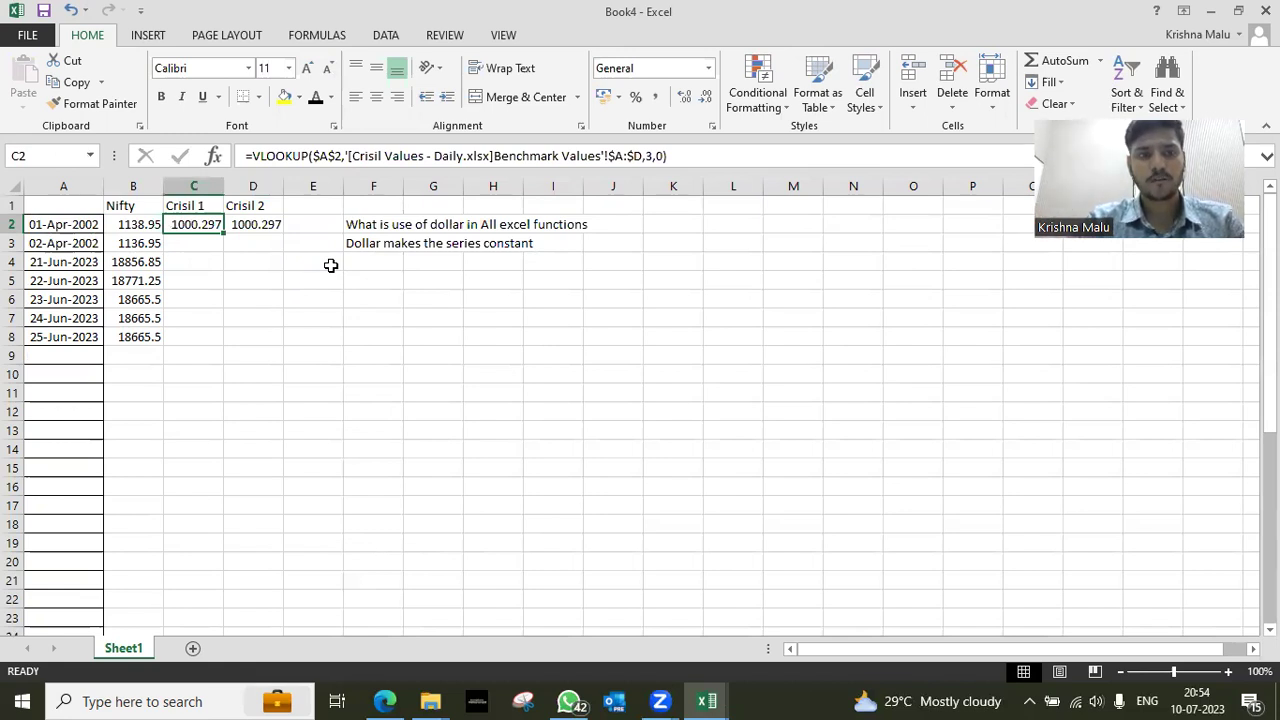
pyautogui.press('Right')
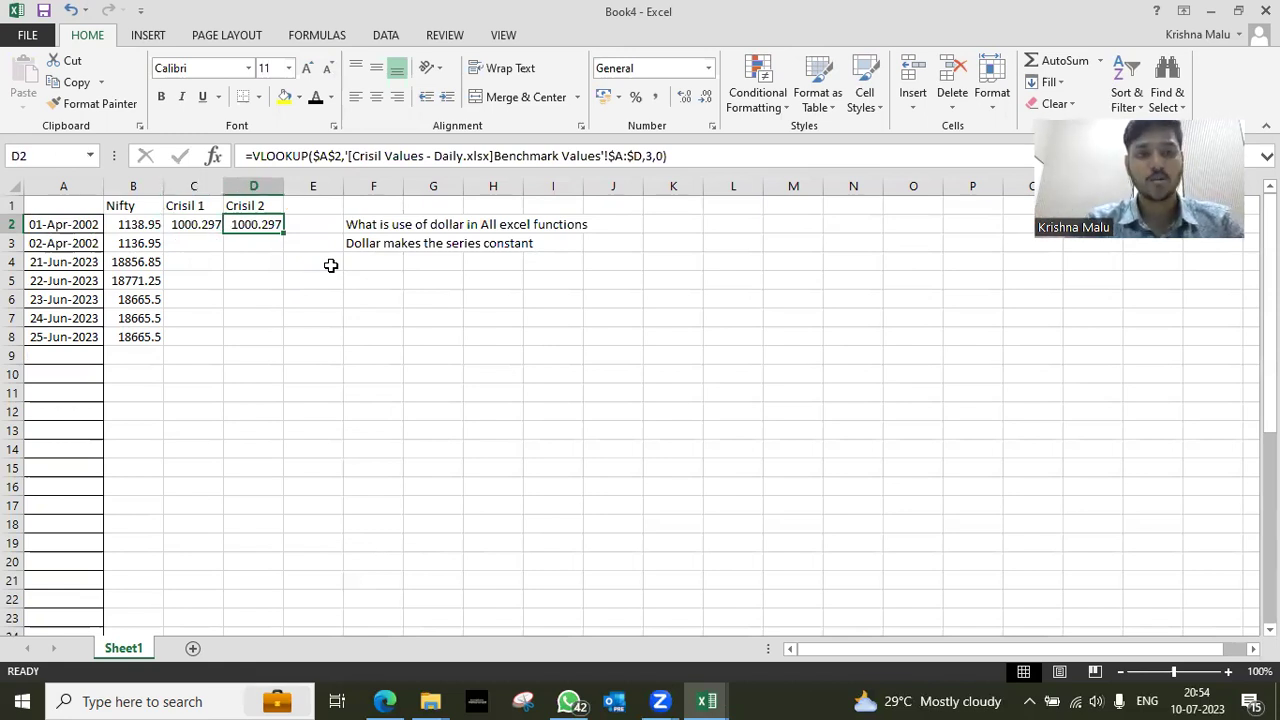
# Examine the absolute $A$2 lookup reference and the remaining arguments of C2's VLOOKUP formula without changing it.
pyautogui.press('Left')
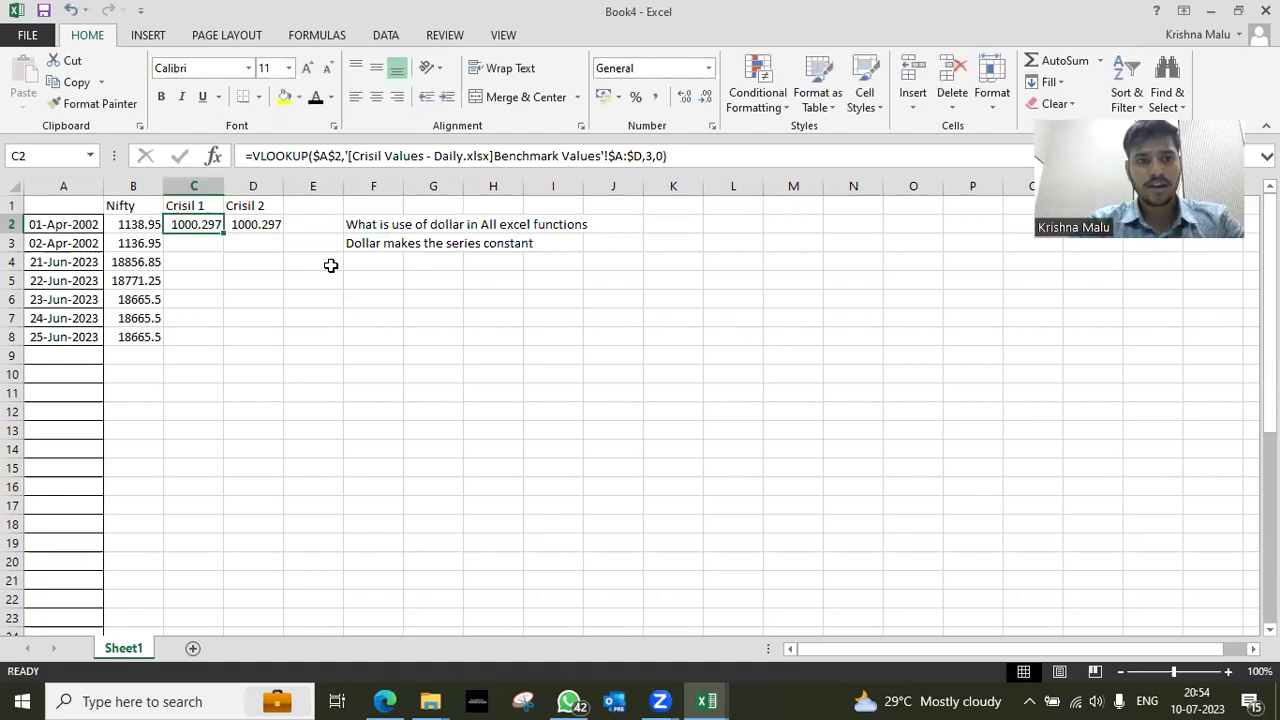
pyautogui.press('F2')
pyautogui.press('Left')
pyautogui.press('Left')
pyautogui.press('Left')
pyautogui.press('Left')
pyautogui.press('Left')
pyautogui.press('Left')
pyautogui.press('Left')
pyautogui.press('Left')
pyautogui.press('Left')
pyautogui.press('Left')
pyautogui.press('Left')
pyautogui.press('Left')
pyautogui.press('Left')
pyautogui.press('Left')
pyautogui.press('Left')
pyautogui.press('Left')
pyautogui.press('Left')
pyautogui.press('Left')
pyautogui.press('Left')
pyautogui.press('Left')
pyautogui.press('Left')
pyautogui.press('Left')
pyautogui.press('Left')
pyautogui.press('Left')
pyautogui.press('Left')
pyautogui.press('Left')
pyautogui.press('Left')
pyautogui.press('Left')
pyautogui.press('Left')
pyautogui.press('Left')
pyautogui.press('Left')
pyautogui.press('Left')
pyautogui.press('Left')
pyautogui.press('Left')
pyautogui.press('Left')
pyautogui.press('Left')
pyautogui.press('Left')
pyautogui.press('Left')
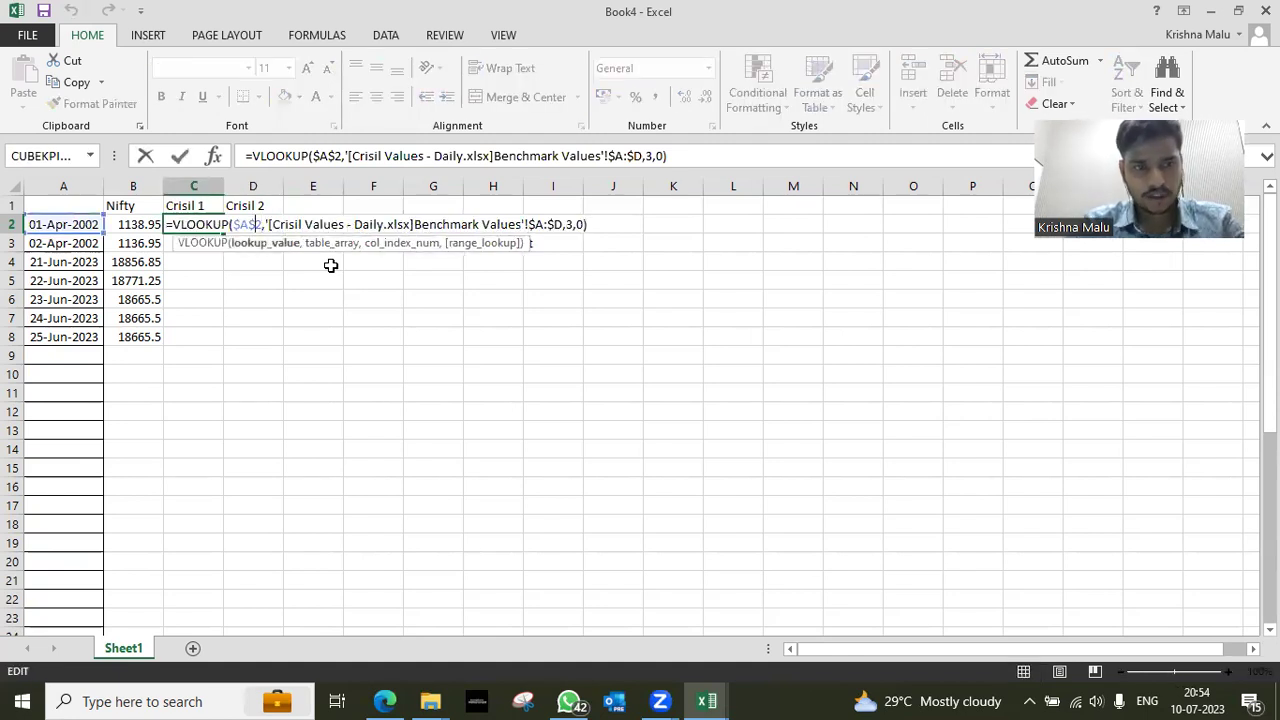
pyautogui.press('Right')
pyautogui.press('Right')
pyautogui.press('Right')
pyautogui.press('Right')
pyautogui.press('Right')
pyautogui.press('Right')
pyautogui.press('Right')
pyautogui.press('Right')
pyautogui.press('Right')
pyautogui.press('Right')
pyautogui.press('Right')
pyautogui.press('Right')
pyautogui.press('Right')
pyautogui.press('Right')
pyautogui.press('Right')
pyautogui.press('Right')
pyautogui.press('Right')
pyautogui.press('Right')
pyautogui.press('Right')
pyautogui.press('Right')
pyautogui.press('Right')
pyautogui.press('Right')
pyautogui.press('Right')
pyautogui.press('Right')
pyautogui.press('Right')
pyautogui.press('Right')
pyautogui.press('Right')
pyautogui.press('Right')
pyautogui.press('Right')
pyautogui.press('Right')
pyautogui.press('Right')
pyautogui.press('Right')
pyautogui.hotkey('ctrl', 'Return')
# Highlight columns A to D on the Benchmark Values sheet to examine the range used by the lookup.
pyautogui.hotkey('ctrl', 'Tab')
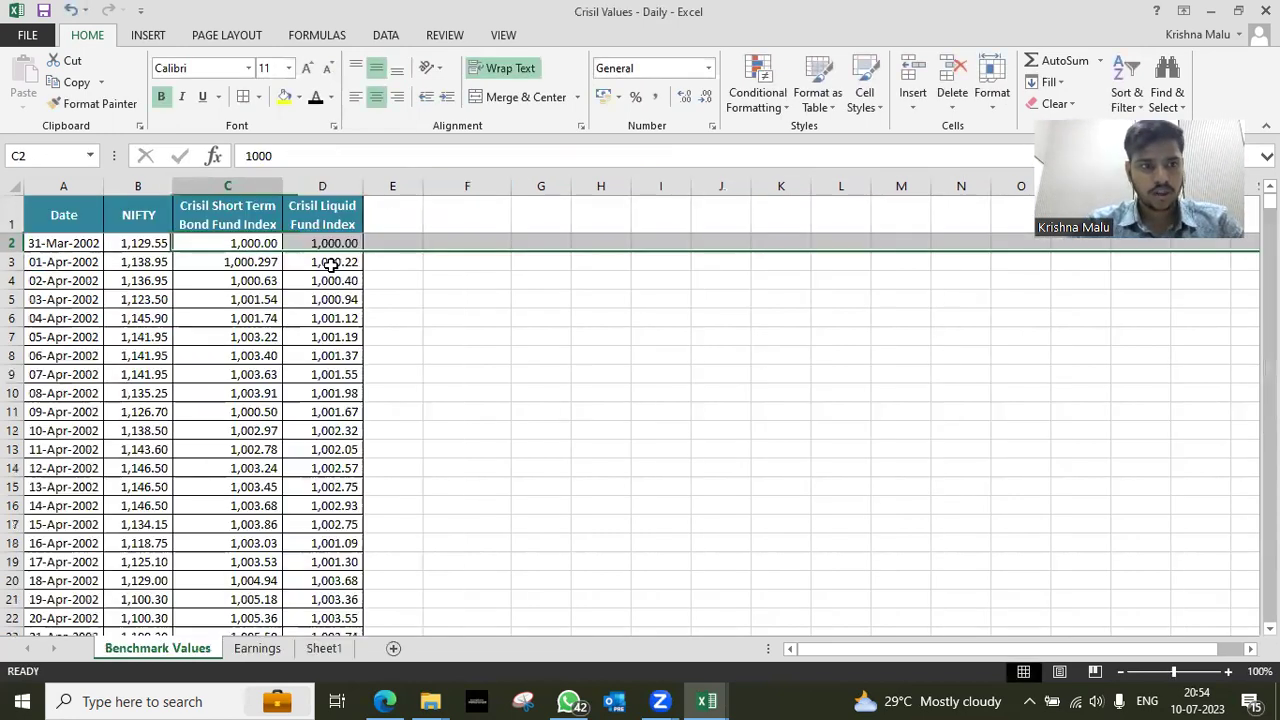
pyautogui.press('Up')
pyautogui.moveTo(61, 183); pyautogui.dragTo(328, 208)
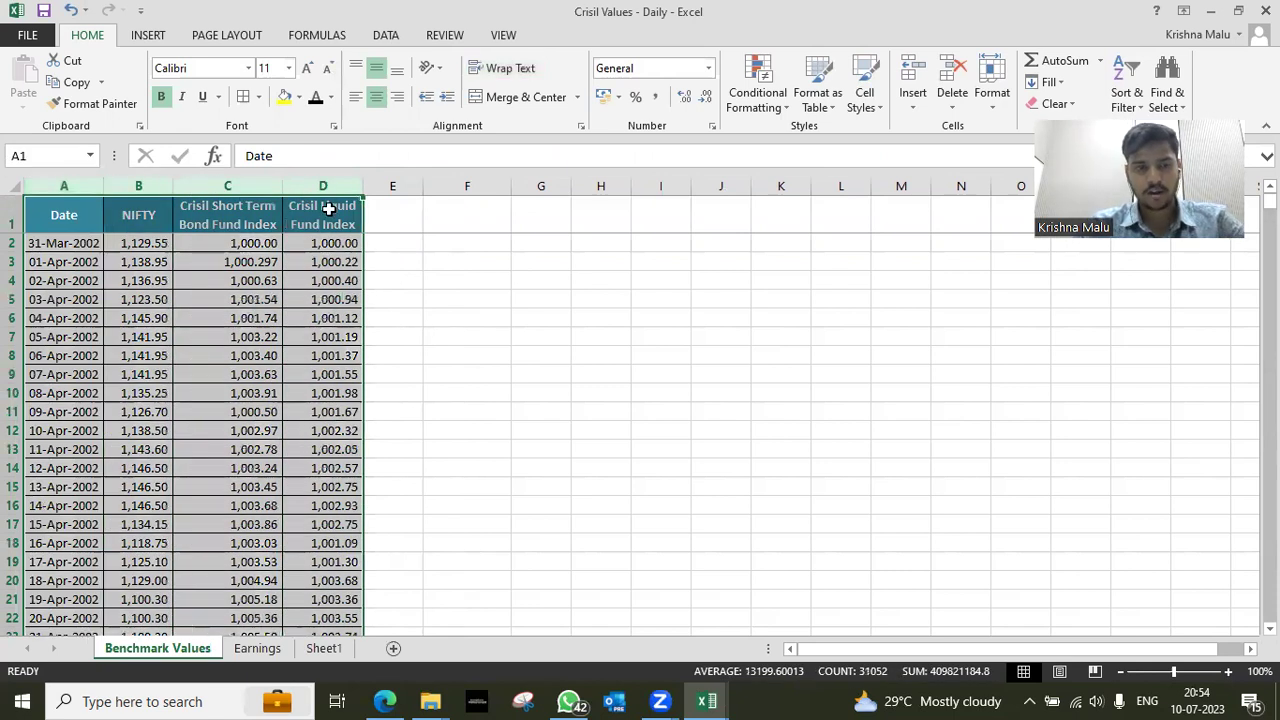
# Fill C2's VLOOKUP formula into D2 of Book4 and set its column index to 4.
pyautogui.hotkey('ctrl', 'Tab')
pyautogui.press('Right')
pyautogui.hotkey('ctrl', 'r')
pyautogui.press('F2')
pyautogui.press('Left')
pyautogui.press('Left')
pyautogui.press('Left')
pyautogui.press('BackSpace')
pyautogui.write('4')
pyautogui.press('Return')
pyautogui.press('Up')
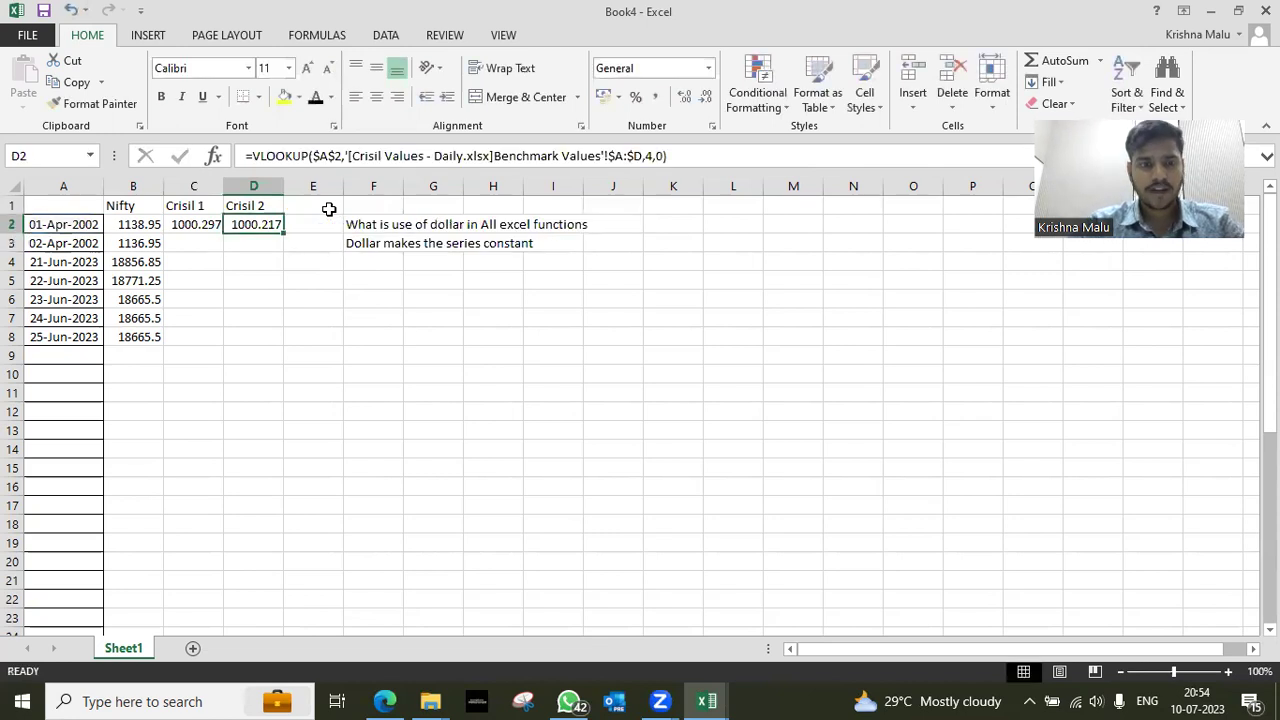
# Check the 01-Apr-2002 Crisil Liquid Fund Index value on the Benchmark Values sheet, displaying D3 with four decimals.
pyautogui.hotkey('ctrl', 'Tab')
pyautogui.press('Down')
pyautogui.press('Down')
pyautogui.press('Down')
pyautogui.press('Right')
pyautogui.press('Right')
pyautogui.press('Right')
pyautogui.press('Up')
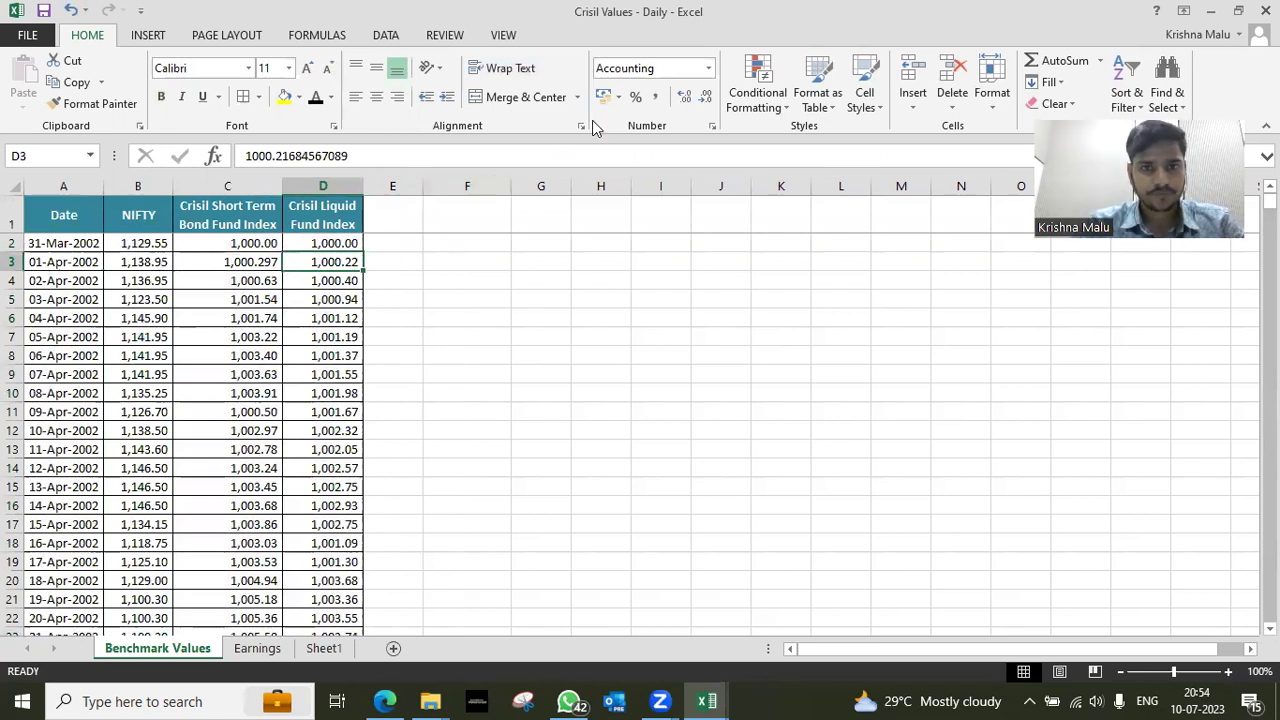
pyautogui.click(684, 96)
pyautogui.click(684, 96)
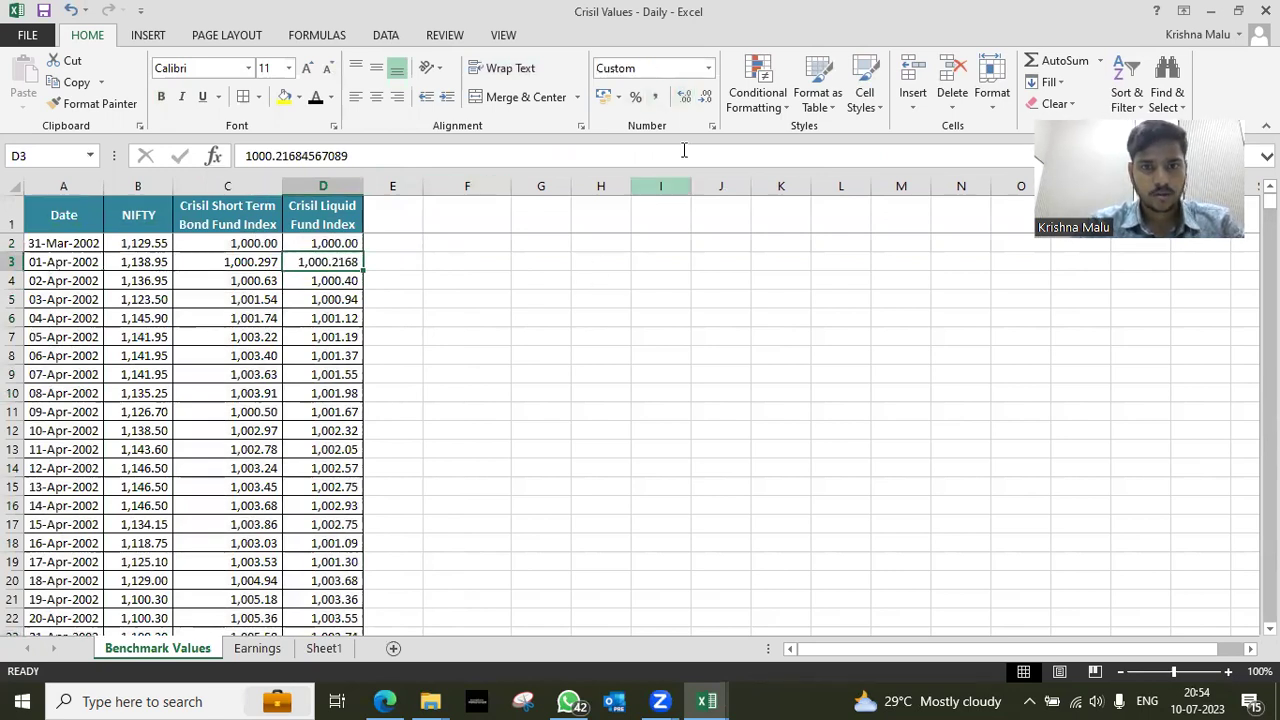
# Reduce the displayed decimals to two in D2 of Book4 and in D3 and C3 of the Benchmark Values sheet.
pyautogui.click(706, 97)
pyautogui.hotkey('alt', 'Tab')
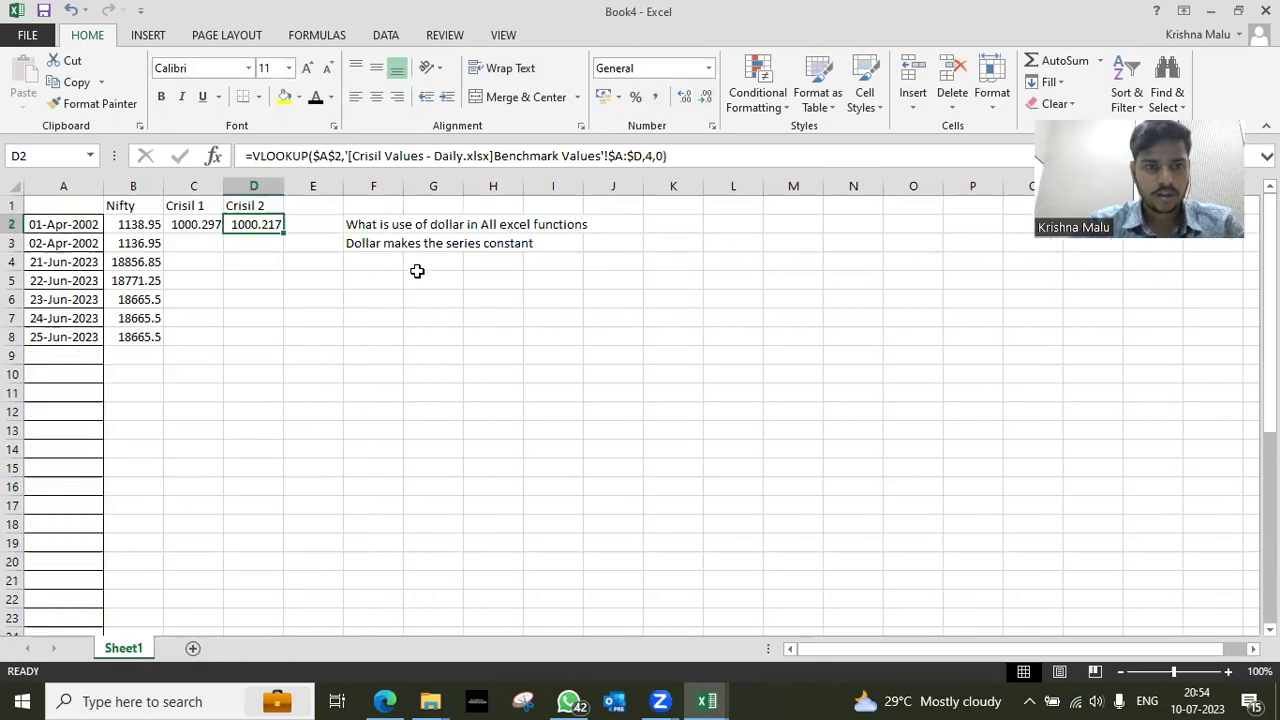
pyautogui.click(707, 97)
pyautogui.hotkey('alt', 'Tab')
pyautogui.click(706, 97)
pyautogui.press('Left')
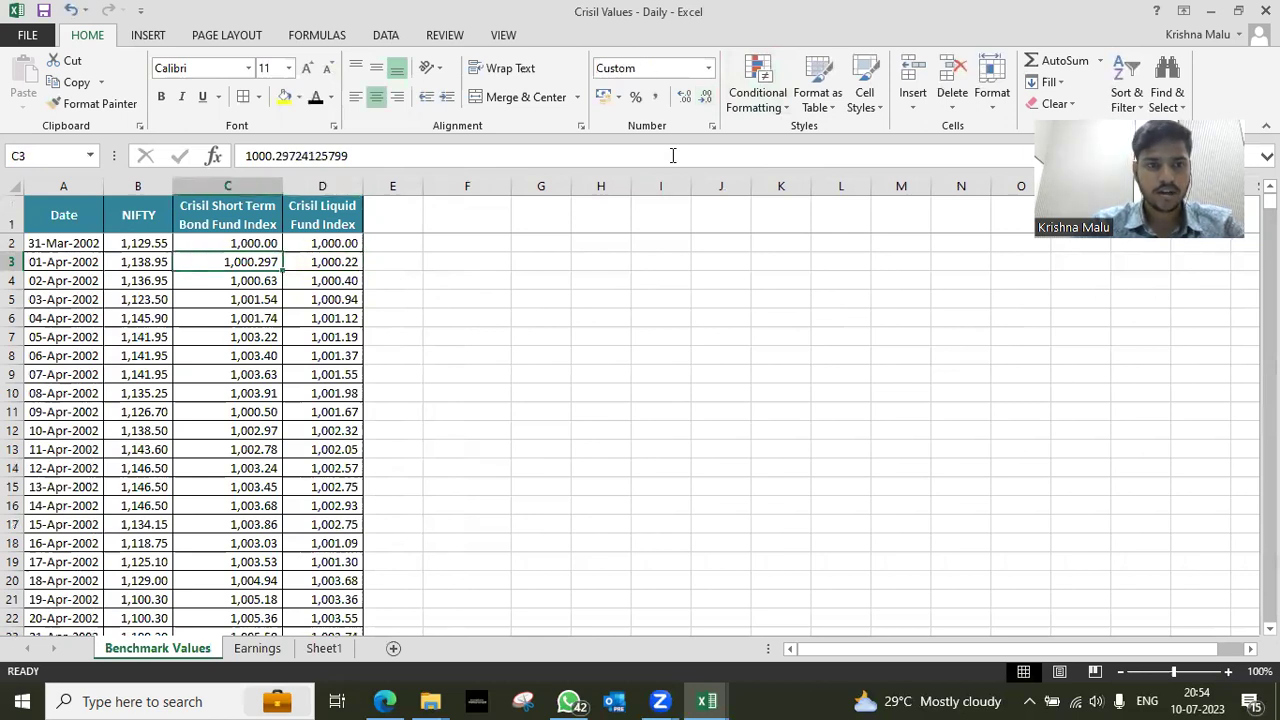
pyautogui.click(706, 97)
pyautogui.press('Right')
pyautogui.hotkey('alt', 'Tab')
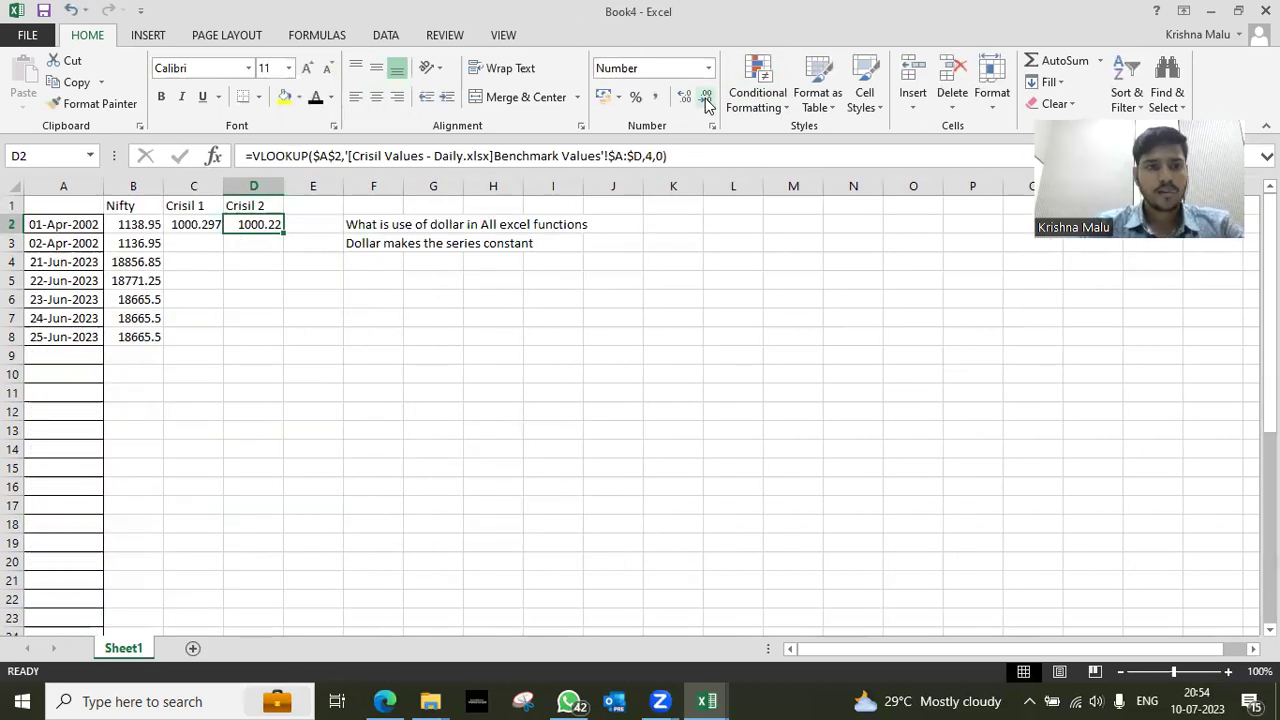
pyautogui.press('Left')
# Start a sample table beside the data on the Benchmark Values sheet by entering the first person's name in F3.
pyautogui.hotkey('alt', 'Tab')
pyautogui.press('Up')
pyautogui.press('Left')
pyautogui.press('Left')
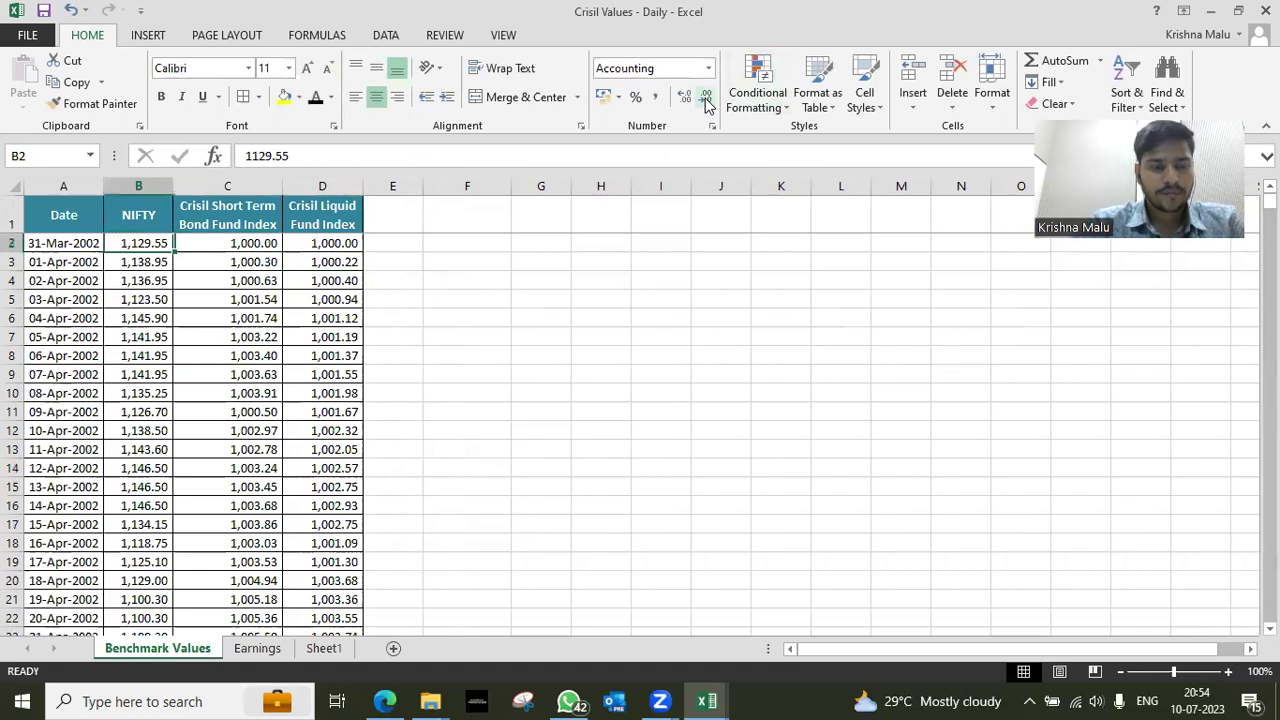
pyautogui.press('Up')
pyautogui.press('Right')
pyautogui.press('Right')
pyautogui.press('Right')
pyautogui.press('Down')
pyautogui.press('Up')
pyautogui.press('Right')
pyautogui.press('Down')
pyautogui.press('Down')
pyautogui.write('Amit')
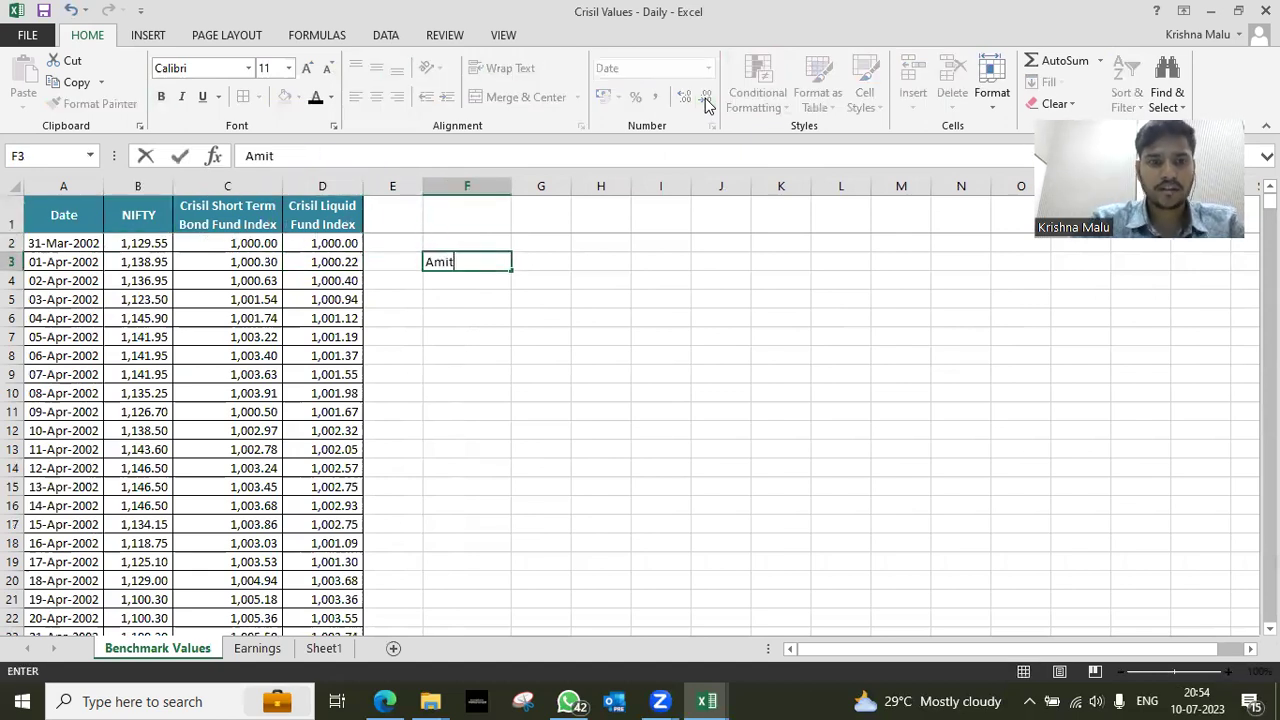
pyautogui.press('Return')
# Add the column headings "Age" in G2 and "Salary" in H2 of the sample table.
pyautogui.press('Up')
pyautogui.press('Up')
pyautogui.press('Right')
pyautogui.write('Age')
pyautogui.press('Return')
pyautogui.press('Up')
pyautogui.press('Right')
pyautogui.write('Salary')
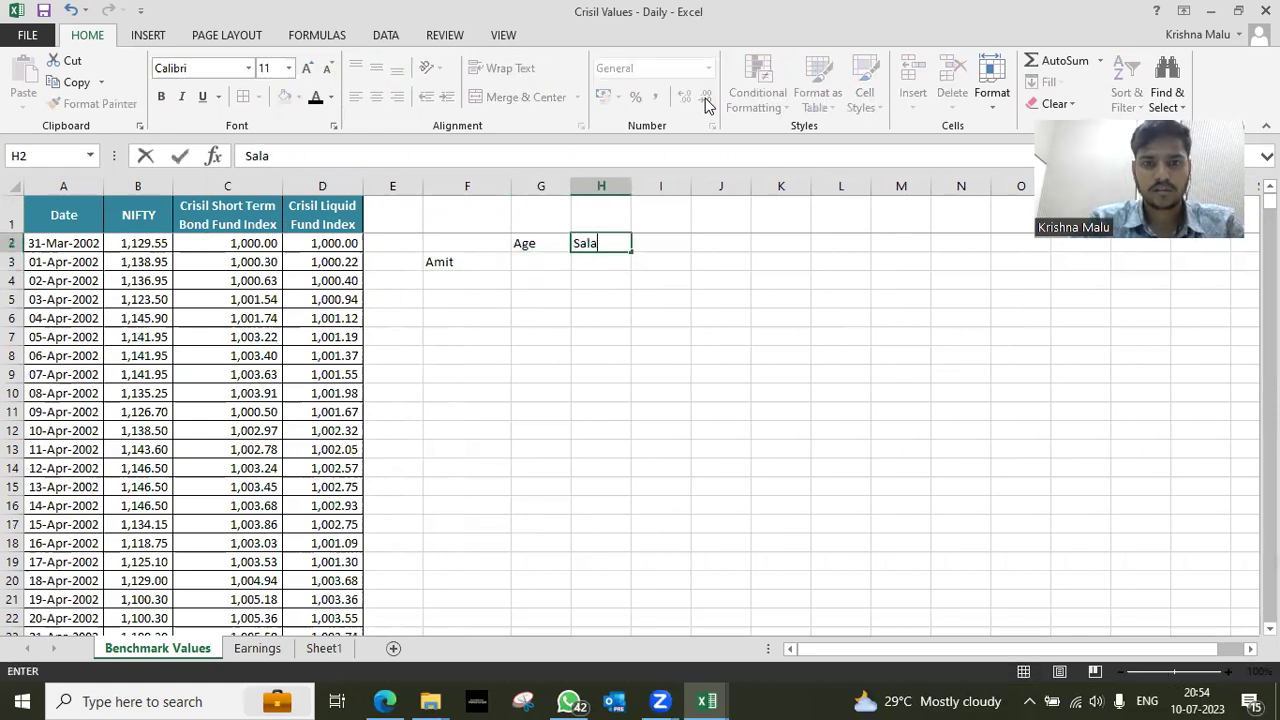
pyautogui.press('Return')
# Enter four more first names in cells F4 to F7 of the sample table.
pyautogui.press('Down')
pyautogui.press('Left')
pyautogui.press('Left')
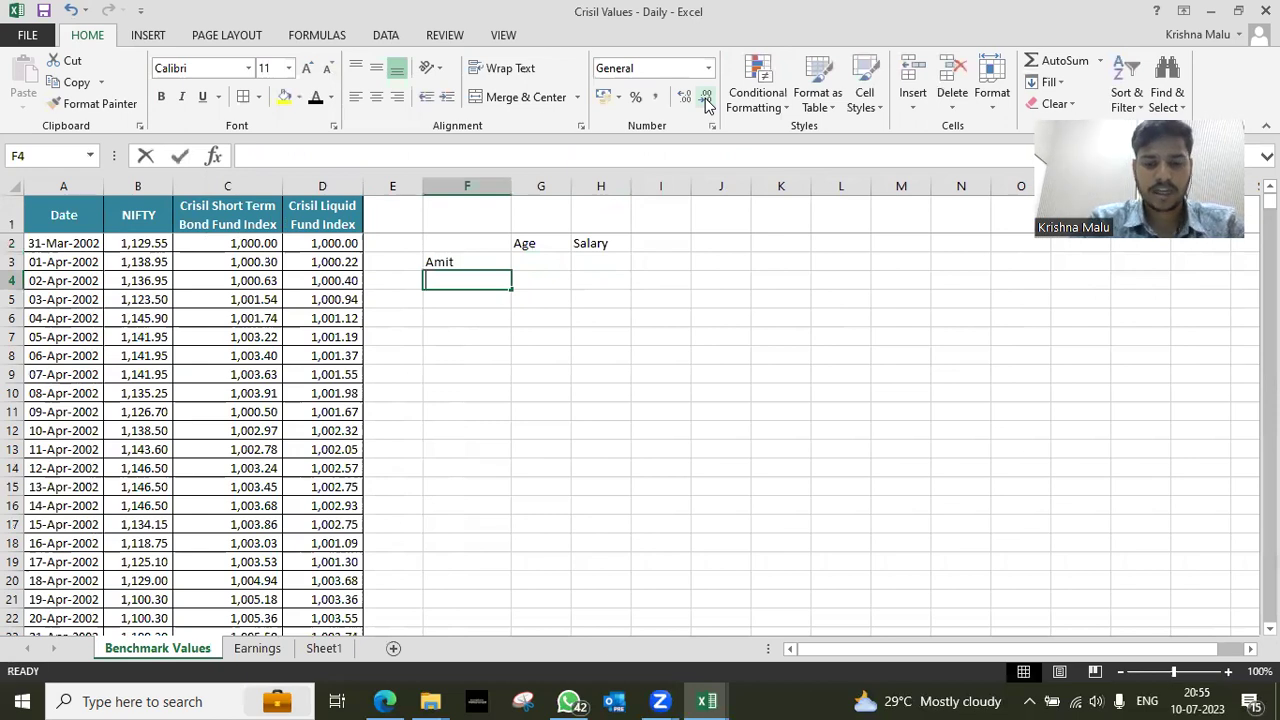
pyautogui.write('Krishna')
pyautogui.press('Return')
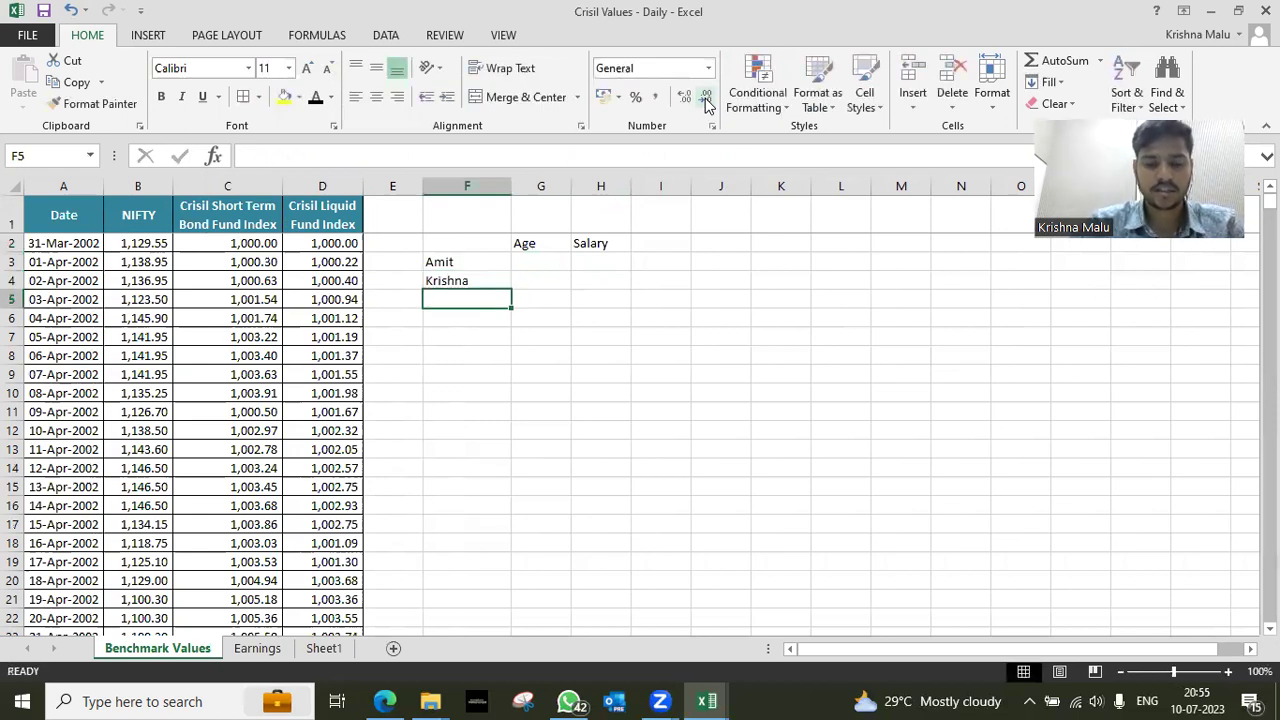
pyautogui.write('Roshan')
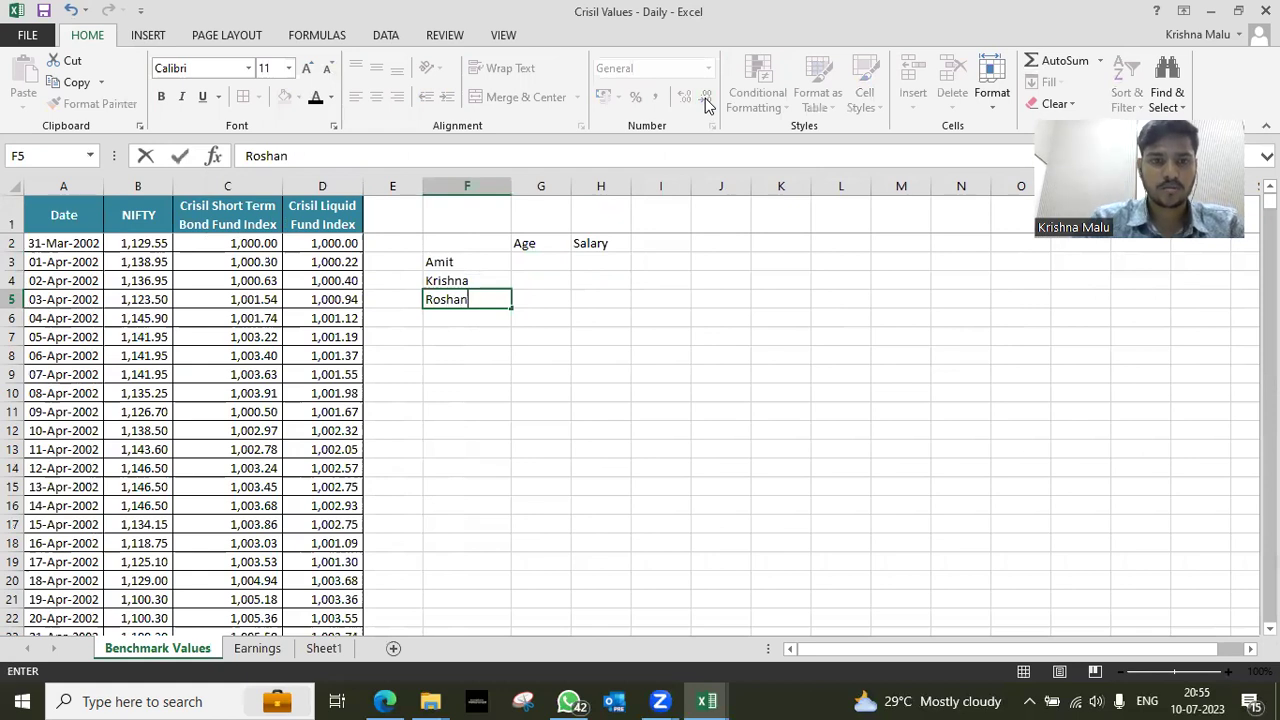
pyautogui.press('Return')
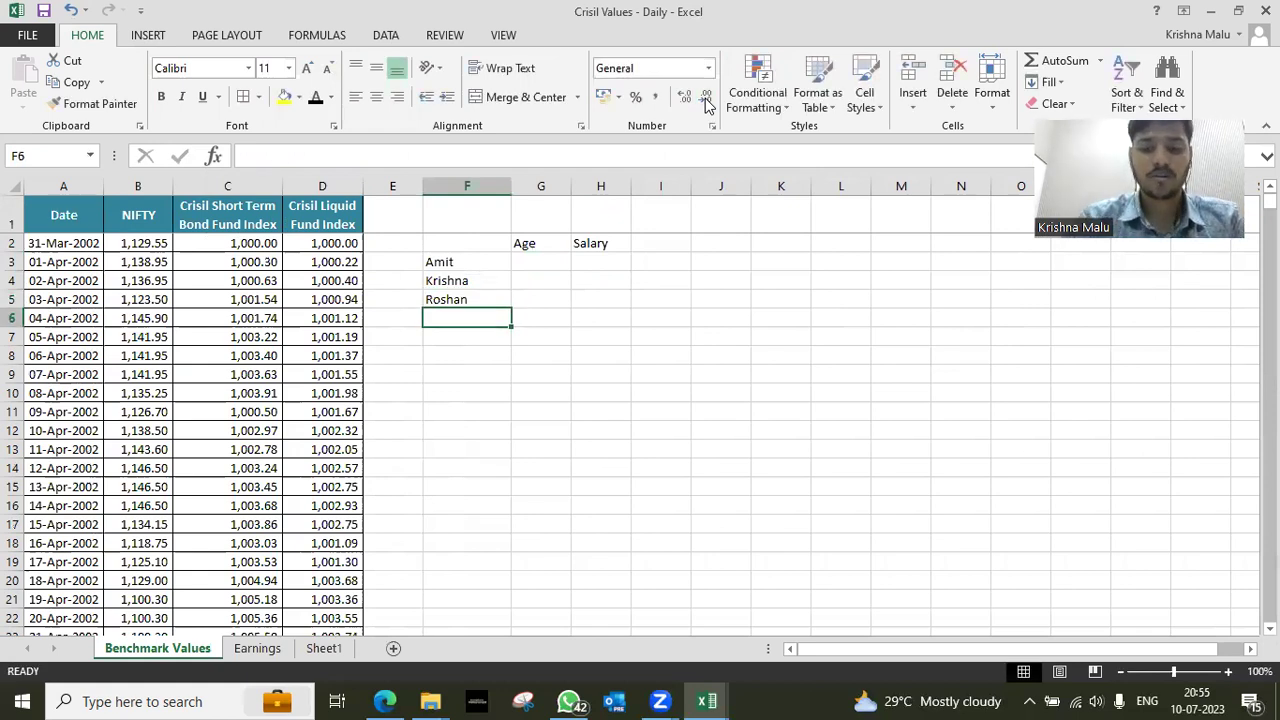
pyautogui.write('Soham')
pyautogui.press('Return')
pyautogui.write('Suresjh')
pyautogui.press('BackSpace')
pyautogui.press('BackSpace')
pyautogui.write('h')
pyautogui.hotkey('ctrl', 'Return')
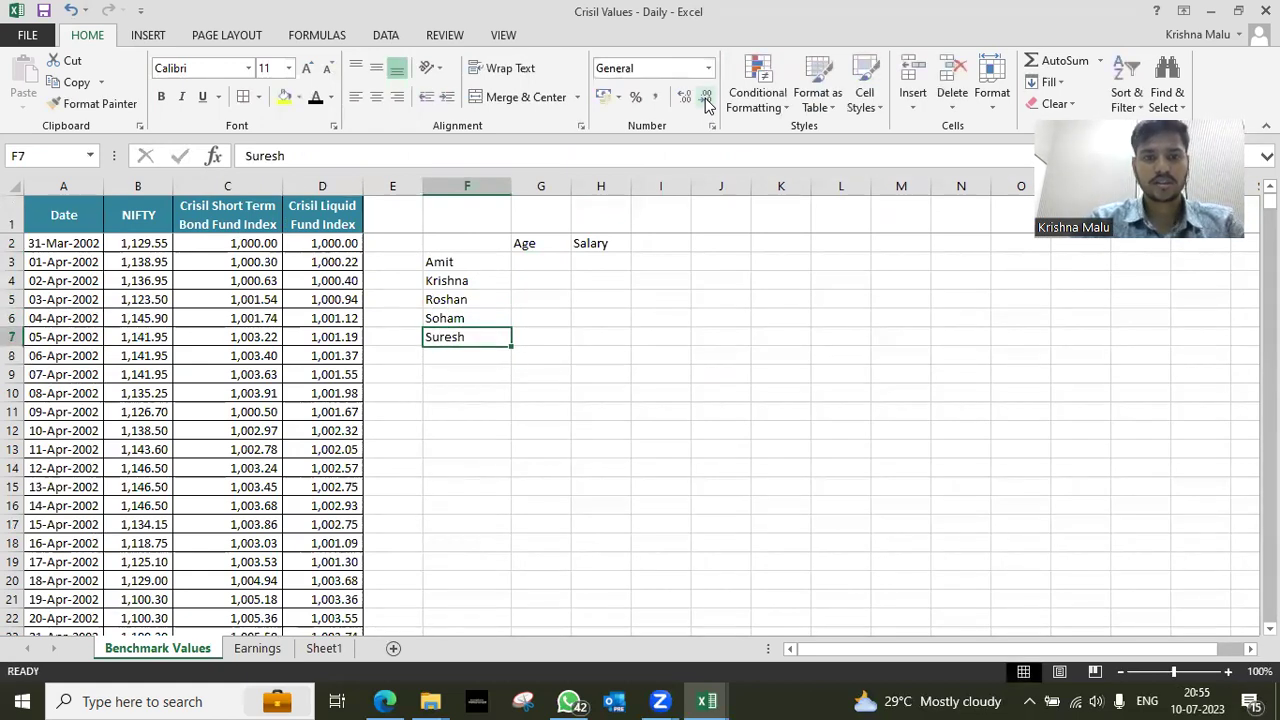
# Enter 20 in G3 as the age of the first person in the sample table.
pyautogui.press('Right')
pyautogui.press('Up')
pyautogui.press('Up')
pyautogui.press('Up')
pyautogui.press('Up')
pyautogui.press('Left')
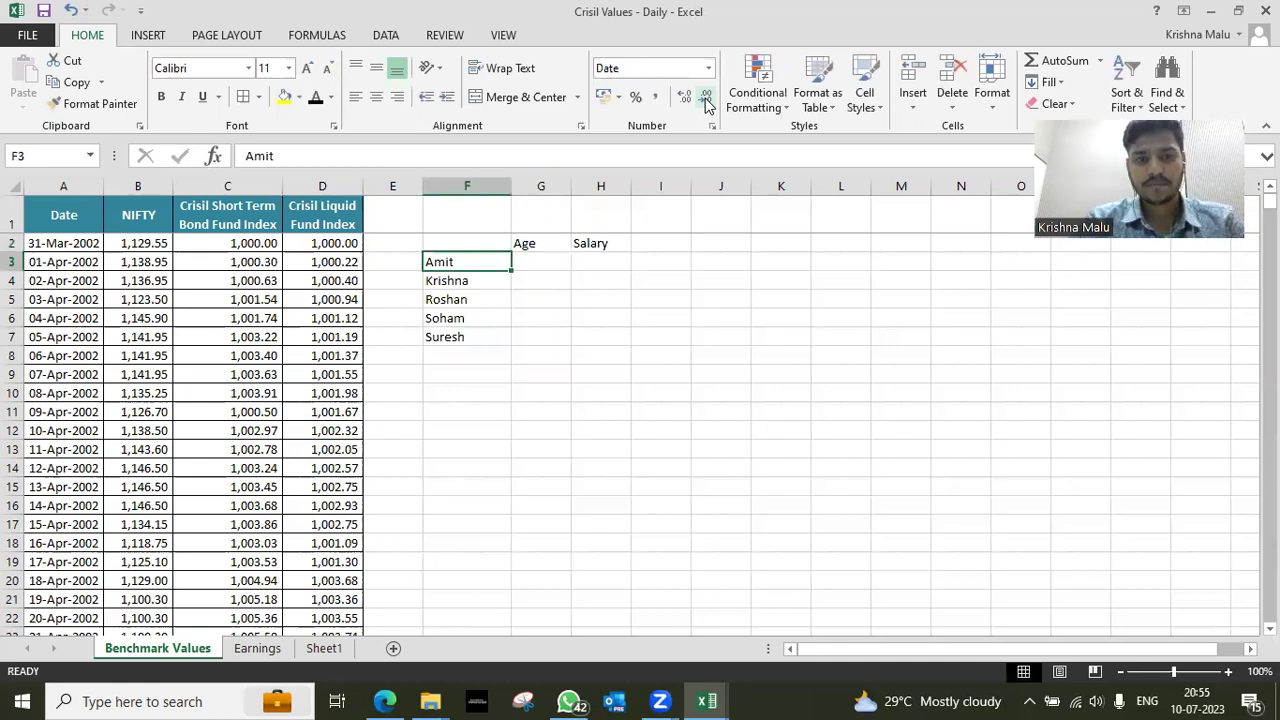
pyautogui.press('Down')
pyautogui.press('Down')
pyautogui.press('Down')
pyautogui.press('Up')
pyautogui.press('Up')
pyautogui.press('Up')
pyautogui.press('Right')
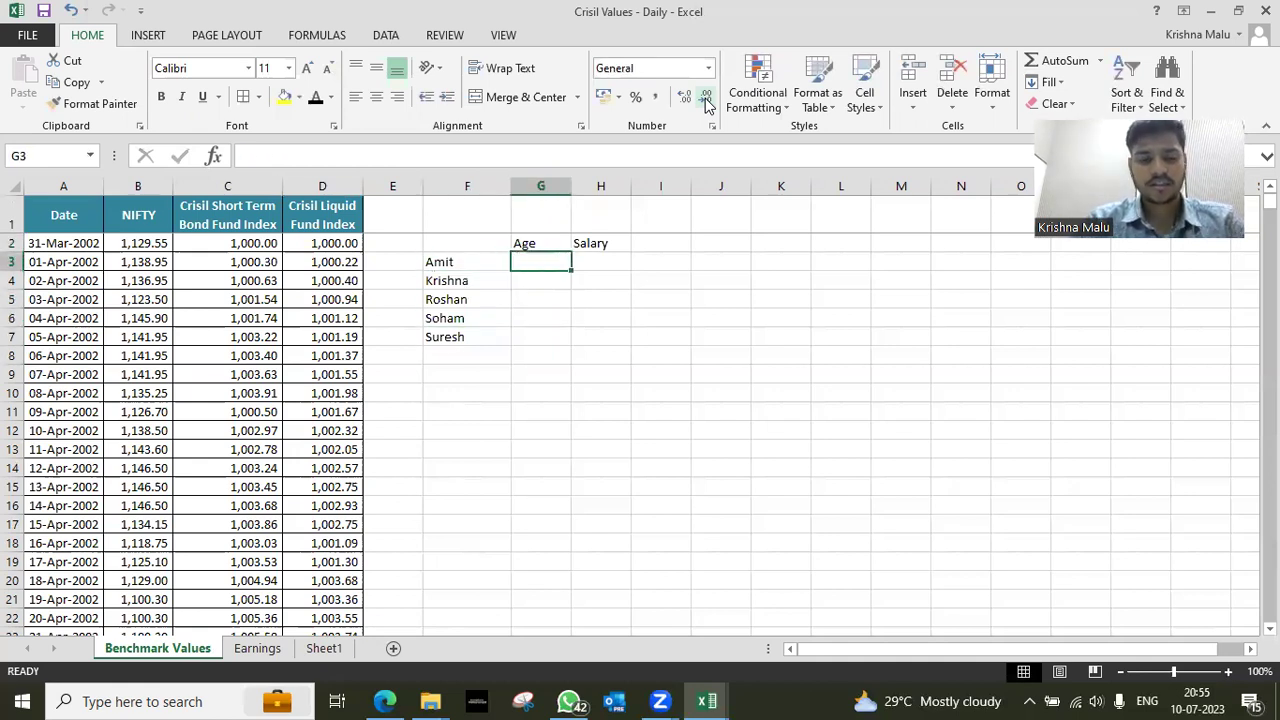
pyautogui.write('20')
pyautogui.press('Return')
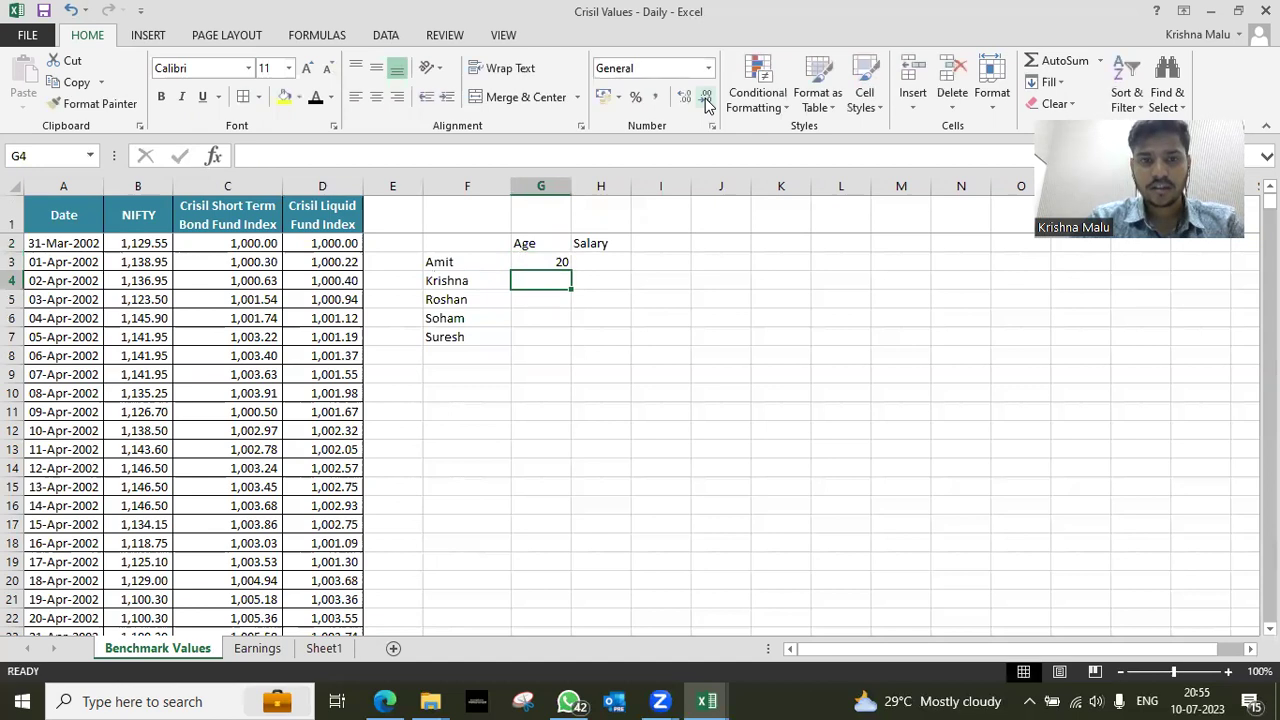
# Enter the formula =G3+1 in G4 as the second person's age.
pyautogui.write('=')
pyautogui.press('Up')
pyautogui.write('+!')
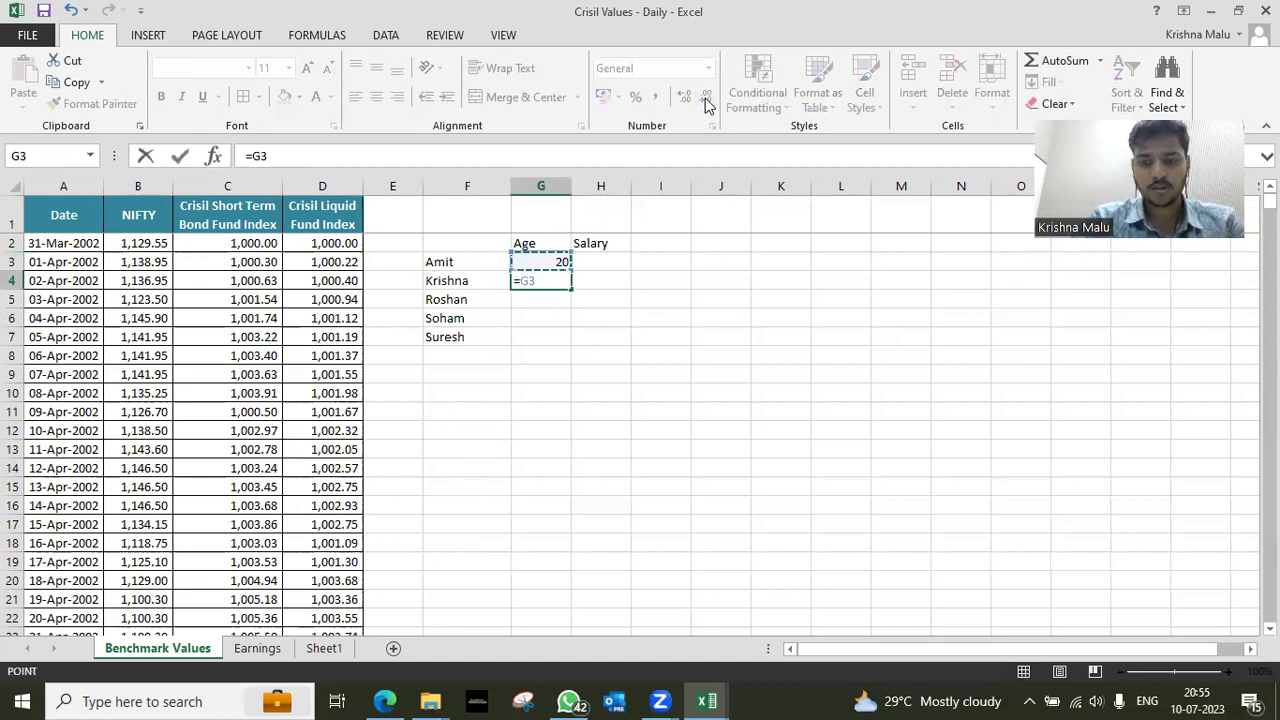
pyautogui.press('BackSpace')
pyautogui.write('1')
pyautogui.press('Return')
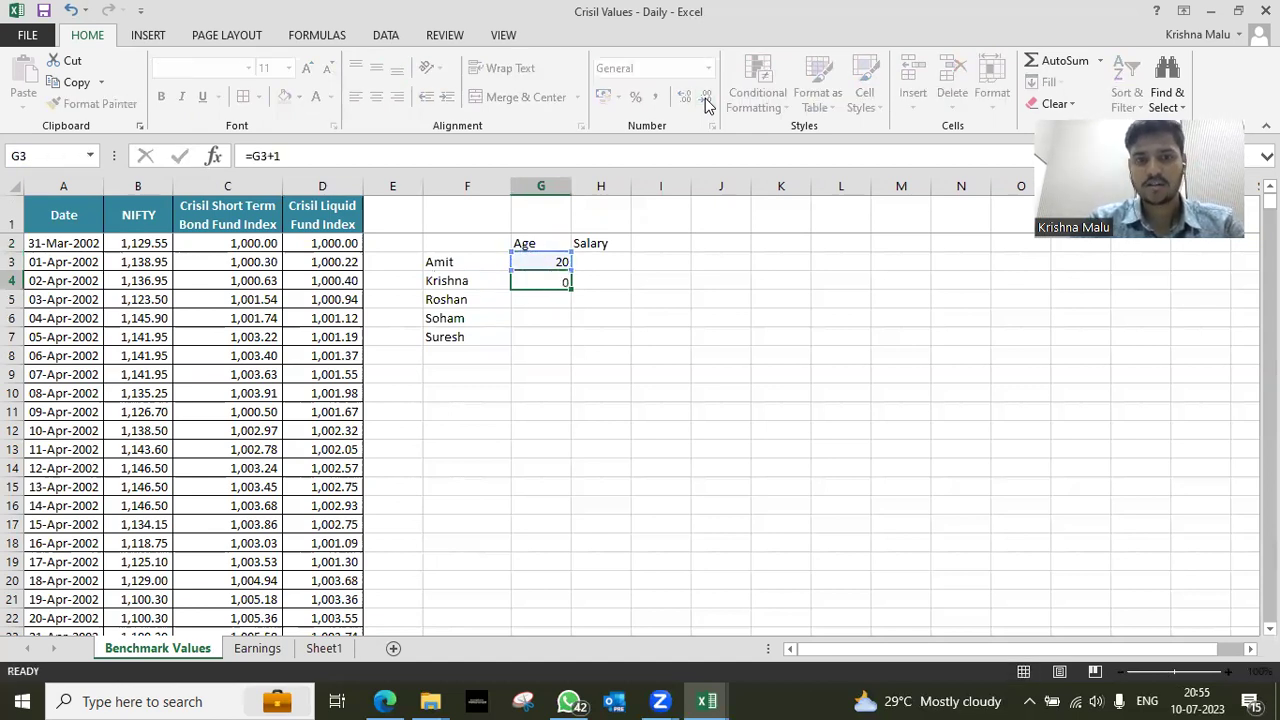
# Copy the age formula from G4 down to G7.
pyautogui.press('Up')
pyautogui.hotkey('ctrl', 'c')
pyautogui.hotkey('shift', 'Down')
pyautogui.hotkey('shift', 'Down')
pyautogui.hotkey('shift', 'Down')
pyautogui.press('Return')
pyautogui.press('Down')
pyautogui.press('Up')
pyautogui.press('Up')
pyautogui.press('Down')
pyautogui.press('Down')
pyautogui.press('Down')
pyautogui.press('Down')
pyautogui.press('Up')
pyautogui.press('Up')
pyautogui.press('Up')
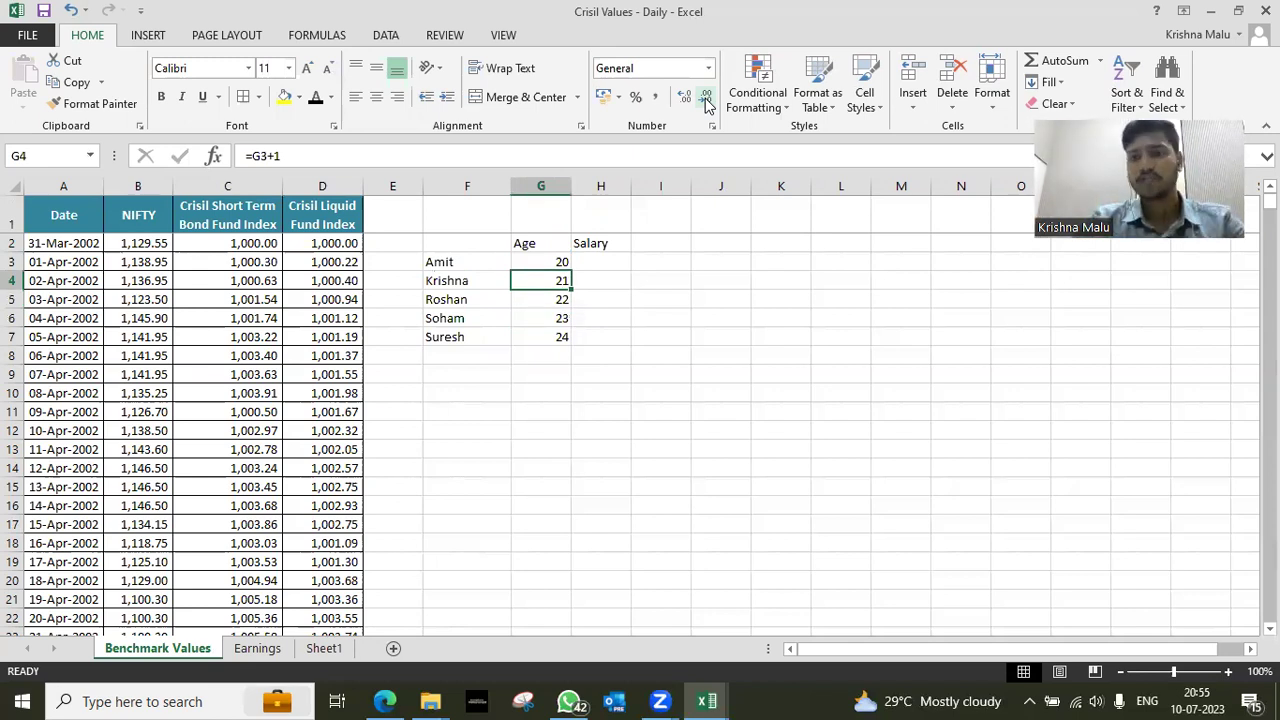
# Enter a salary of 100000 in H3 and the formula =H3+20000 in H4.
pyautogui.press('Down')
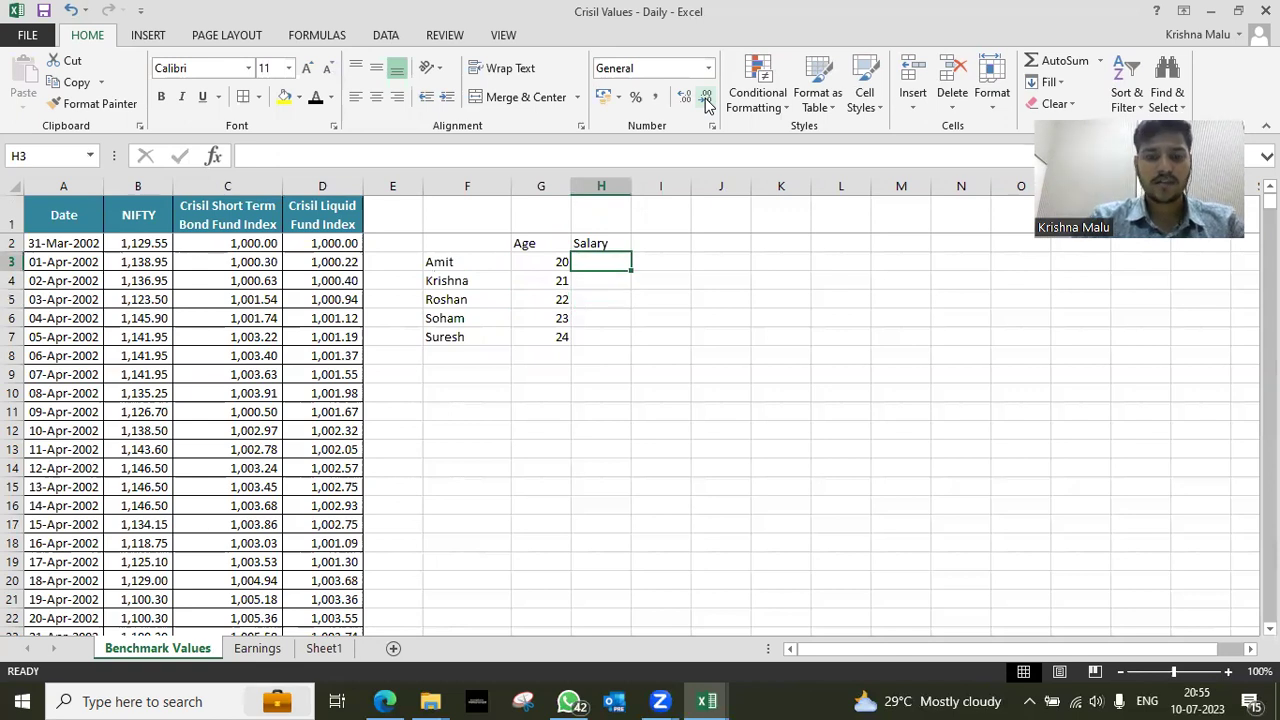
pyautogui.write('100000')
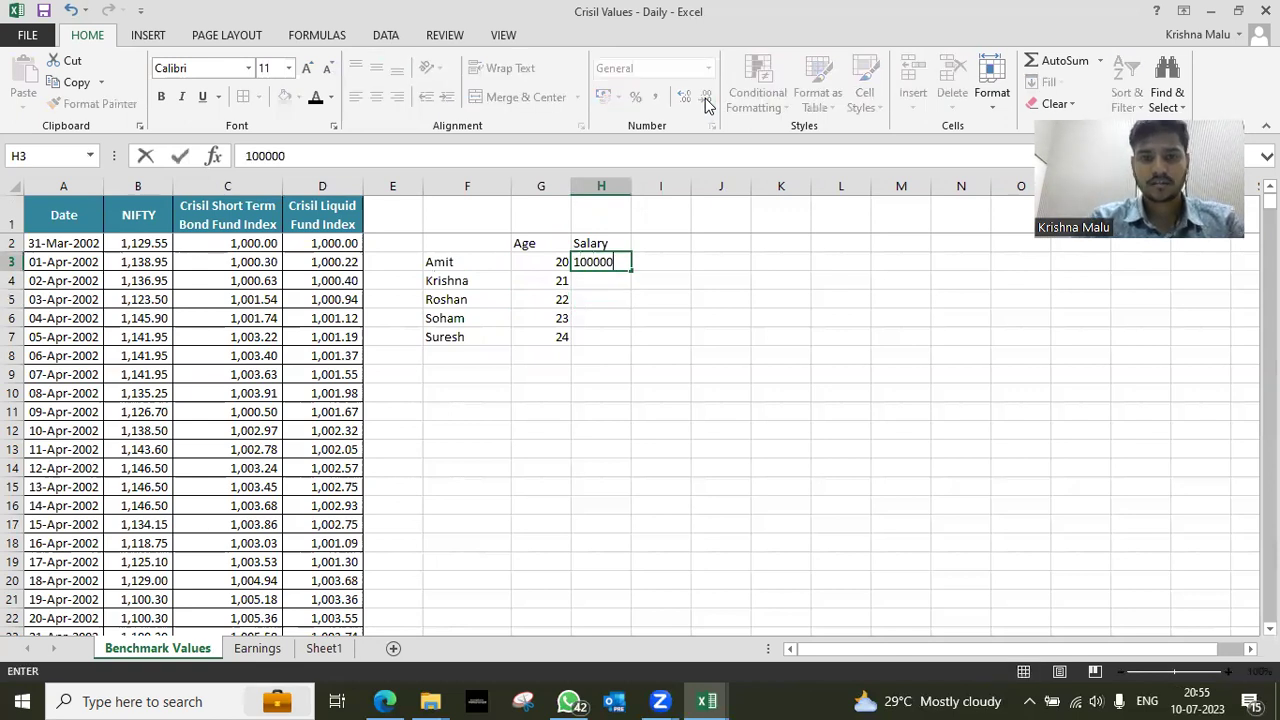
pyautogui.press('Return')
pyautogui.write('=H3+2')
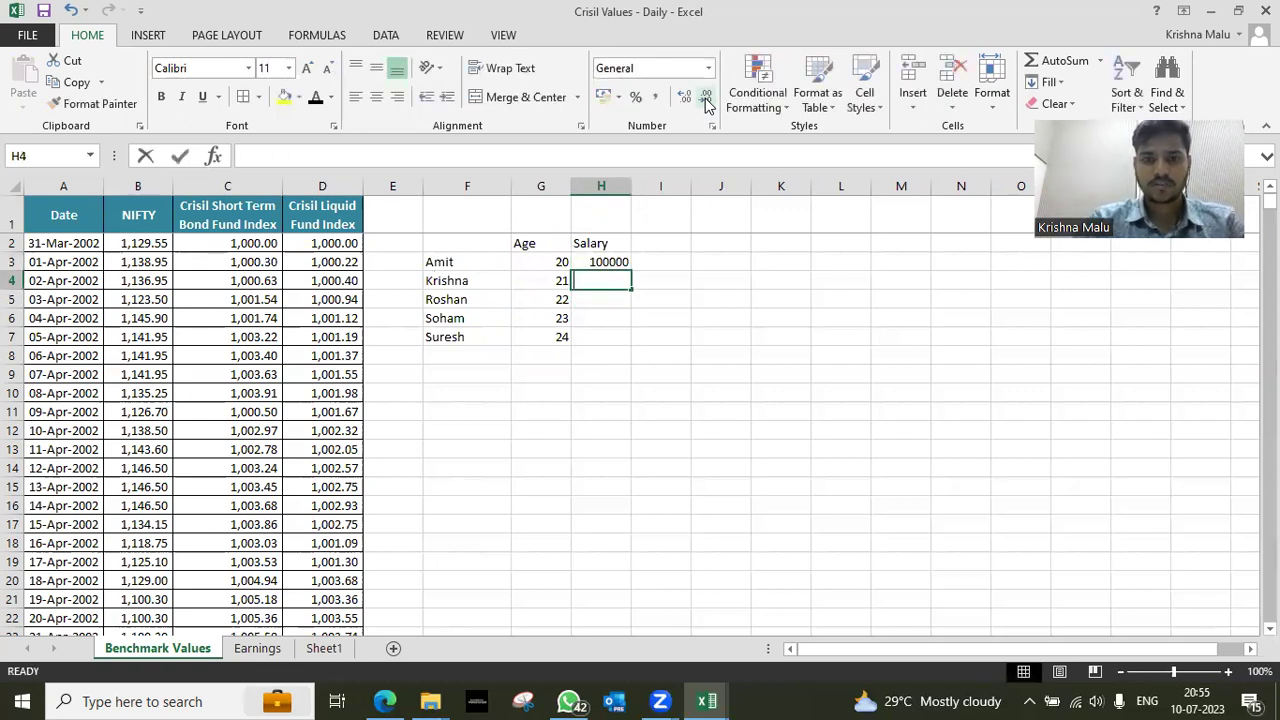
pyautogui.write('0000')
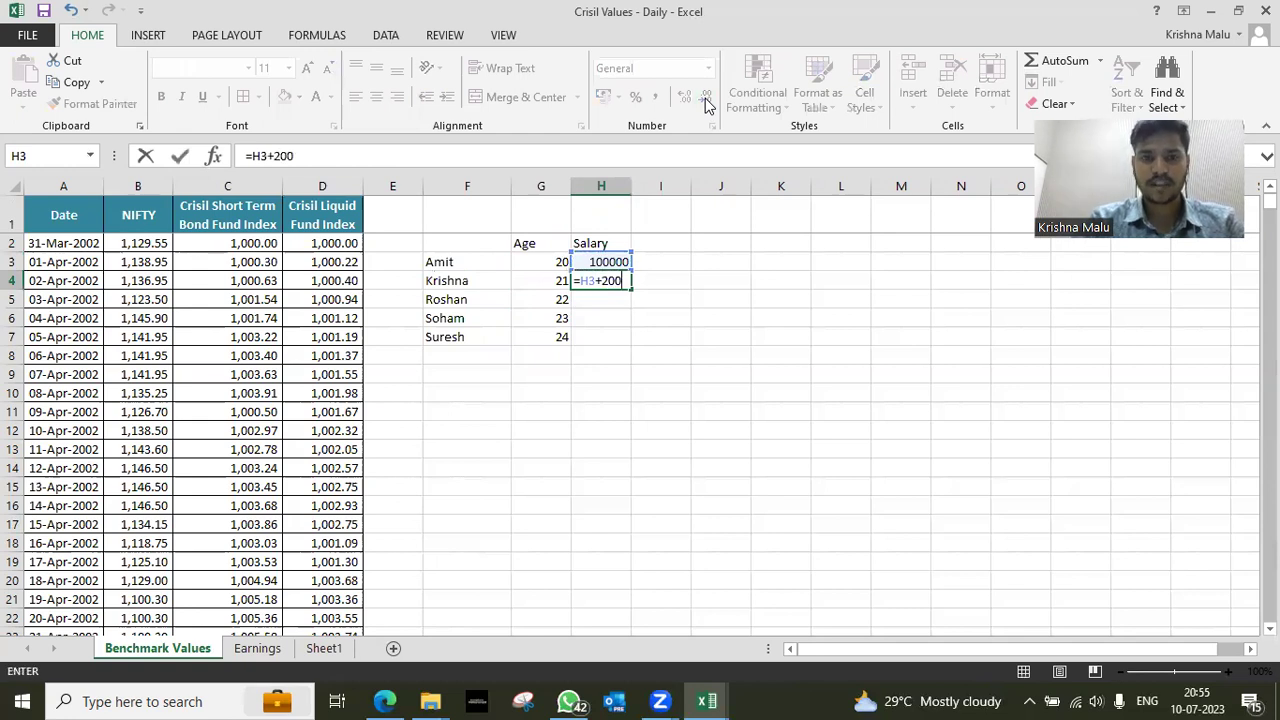
pyautogui.press('Return')
# Copy the salary formula from H4 down to H7.
pyautogui.press('Up')
pyautogui.hotkey('ctrl', 'c')
pyautogui.hotkey('shift', 'Down')
pyautogui.hotkey('shift', 'Down')
pyautogui.hotkey('shift', 'Down')
pyautogui.hotkey('ctrl', 'v')
pyautogui.press('Escape')
pyautogui.press('Up')
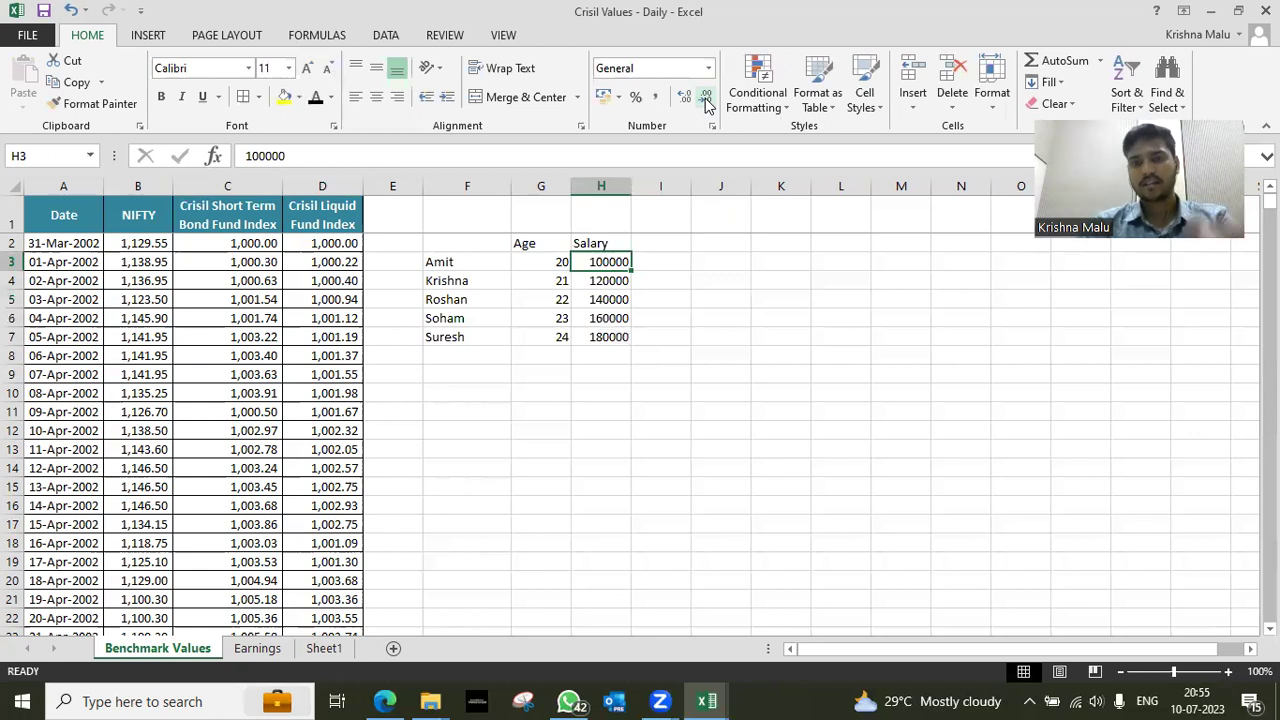
# Format the salaries in H3:H7 with comma separators and no decimal places.
pyautogui.press('Down')
pyautogui.press('Up')
pyautogui.hotkey('shift', 'Down')
pyautogui.hotkey('shift', 'Down')
pyautogui.hotkey('shift', 'Down')
pyautogui.hotkey('shift', 'Down')
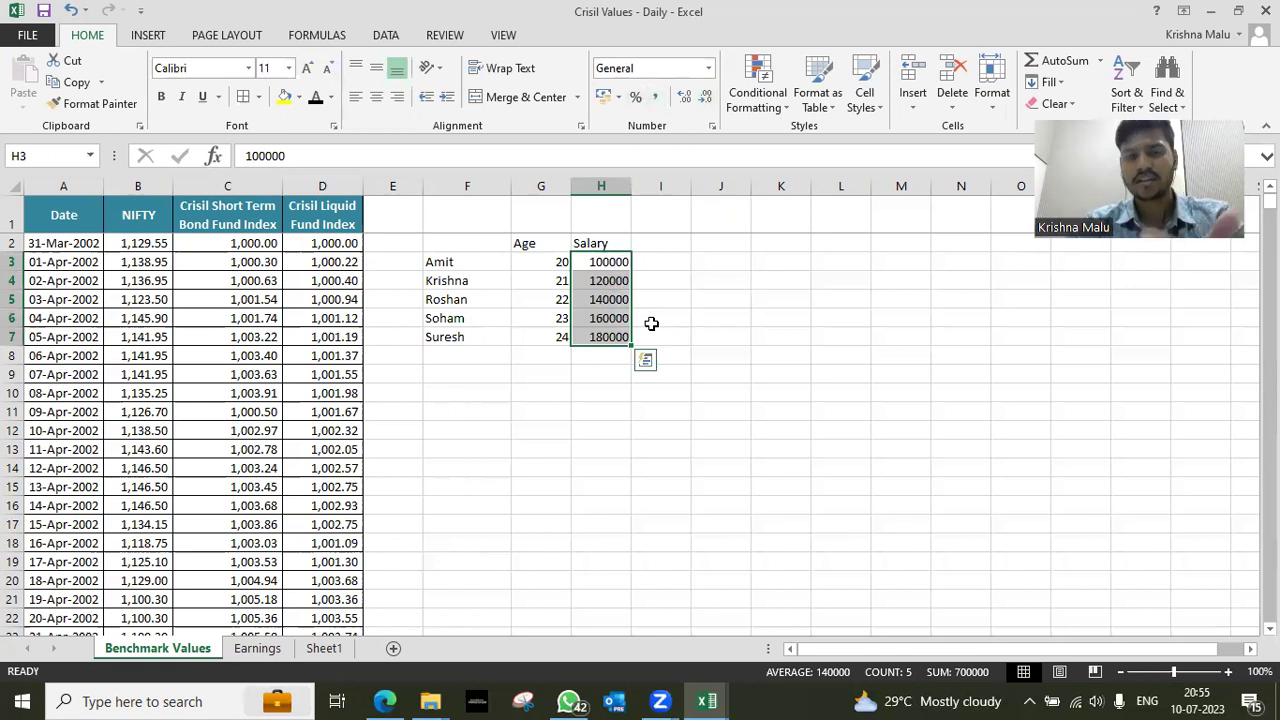
pyautogui.click(657, 99)
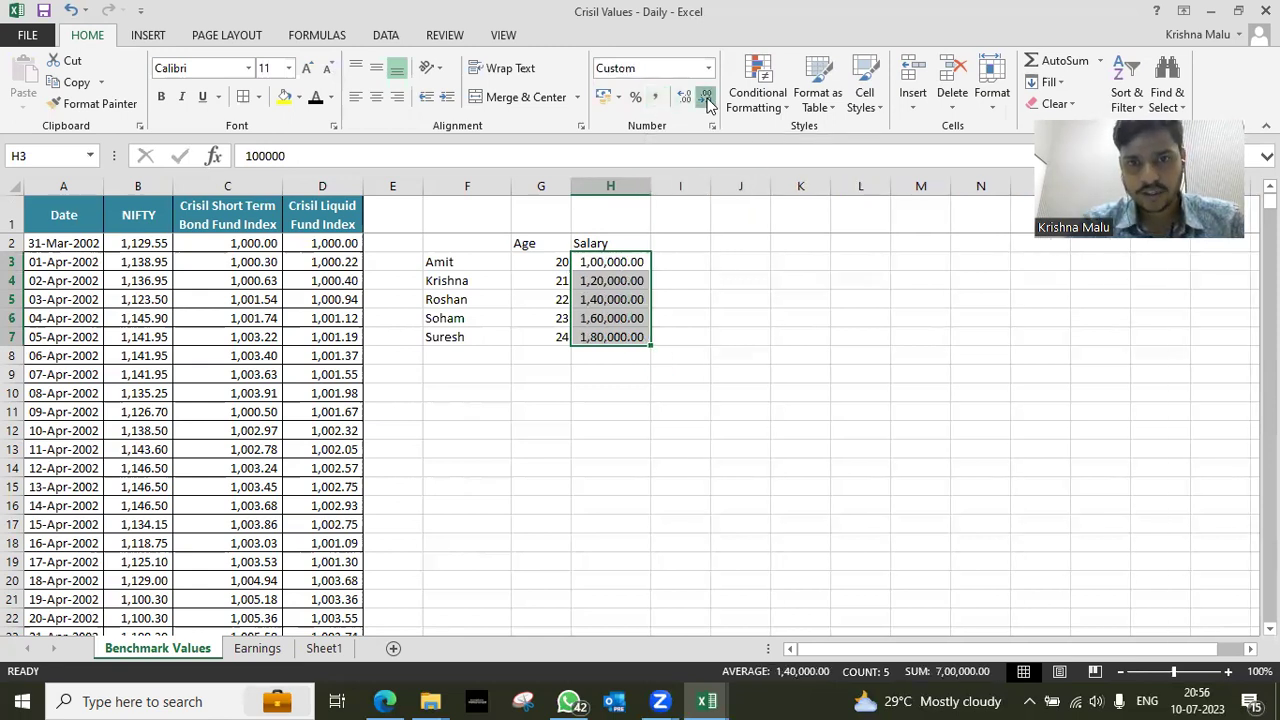
pyautogui.click(707, 100)
pyautogui.click(707, 100)
pyautogui.press('Down')
pyautogui.press('Down')
pyautogui.press('Down')
pyautogui.press('Down')
pyautogui.press('Down')
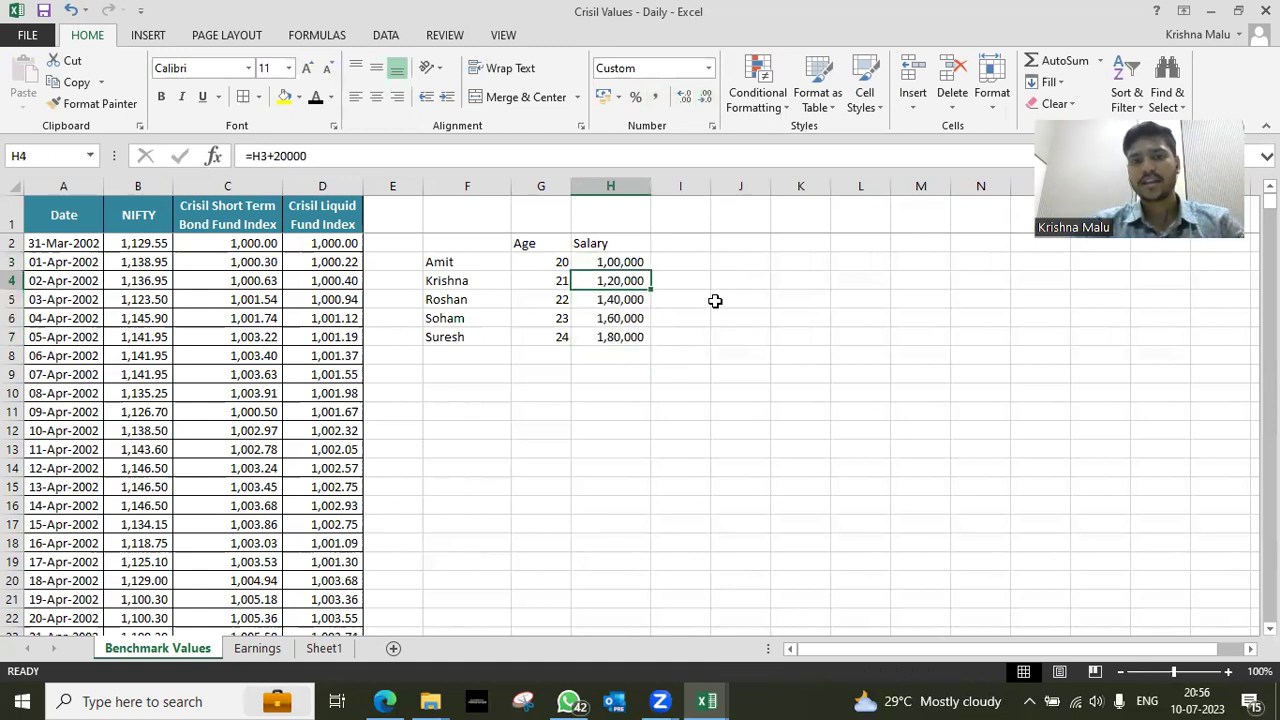
# Copy the two names in F4 and F6 of the sample table together.
pyautogui.press('Up')
pyautogui.press('Up')
pyautogui.press('Up')
pyautogui.press('Up')
pyautogui.press('Up')
pyautogui.press('Up')
pyautogui.press('Left')
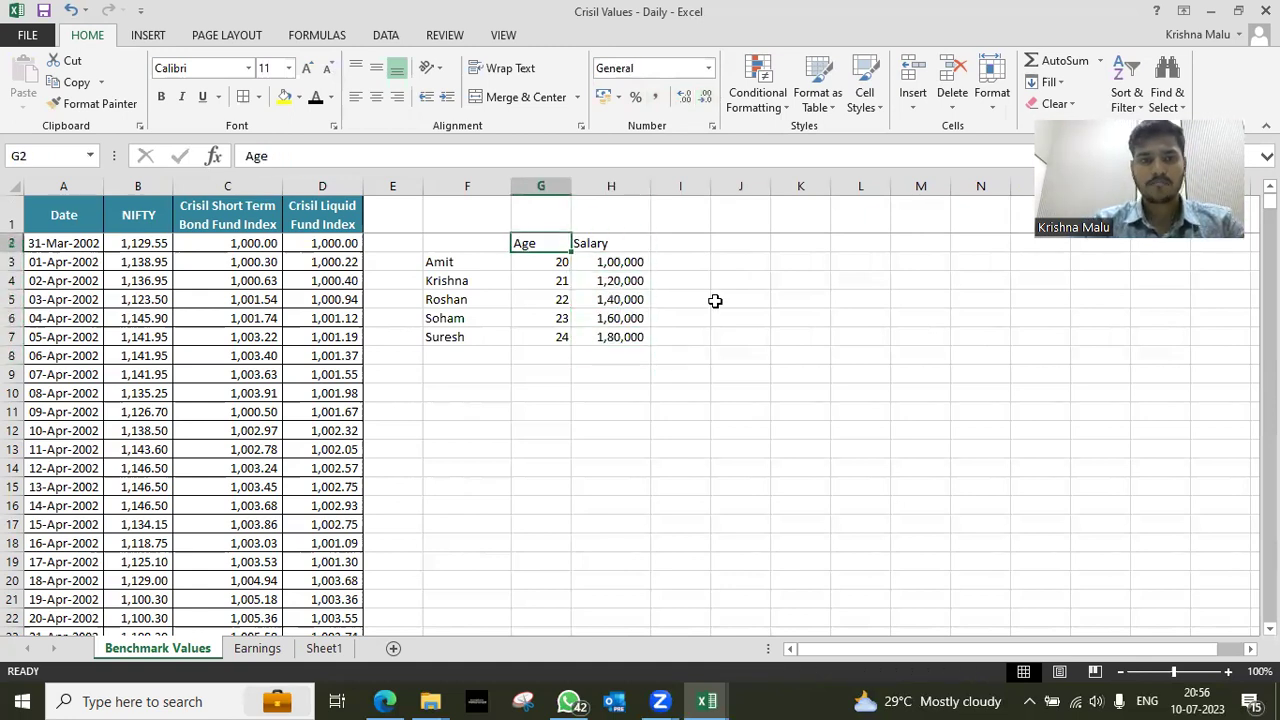
pyautogui.press('Left')
pyautogui.press('Down')
pyautogui.press('Down')
pyautogui.keyDown('ctrl'); pyautogui.click(477, 321); pyautogui.keyUp('ctrl')
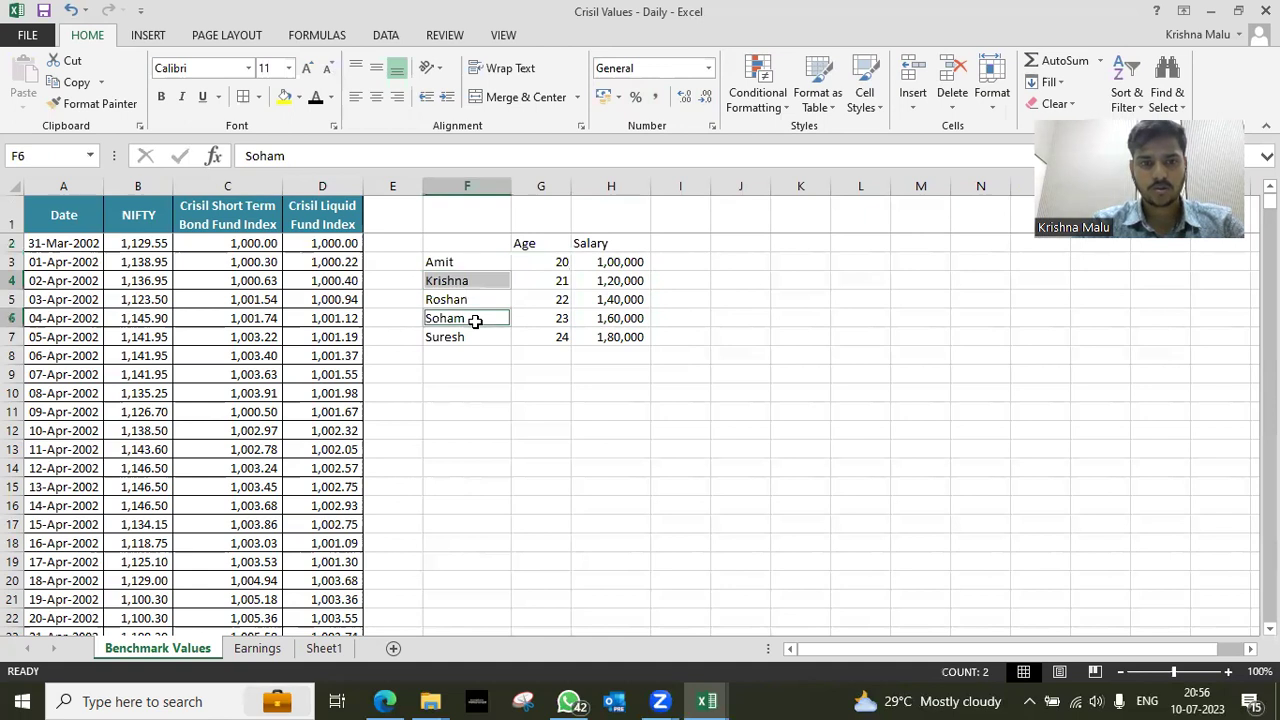
pyautogui.hotkey('ctrl', 'c')
# Switch to the Book4 workbook and paste the copied names into F7 and F8.
pyautogui.hotkey('alt', 'Tab')
pyautogui.press('Down')
pyautogui.press('Down')
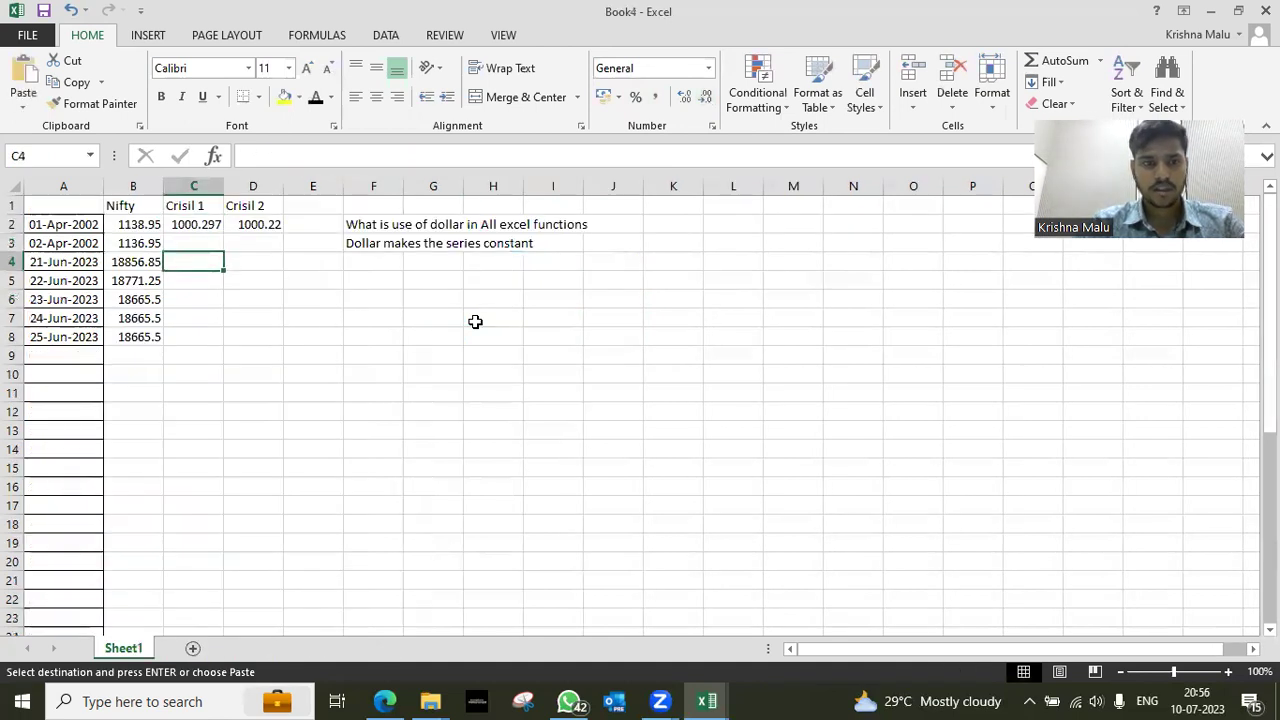
pyautogui.press('Right')
pyautogui.press('Right')
pyautogui.press('Right')
pyautogui.press('Down')
pyautogui.press('Down')
pyautogui.press('Down')
pyautogui.hotkey('ctrl', 'v')
pyautogui.press('Escape')
# Add the headings "Salary" in G6 and "Age" in H6 beside the pasted names.
pyautogui.press('Right')
pyautogui.press('Up')
pyautogui.write('Salary')
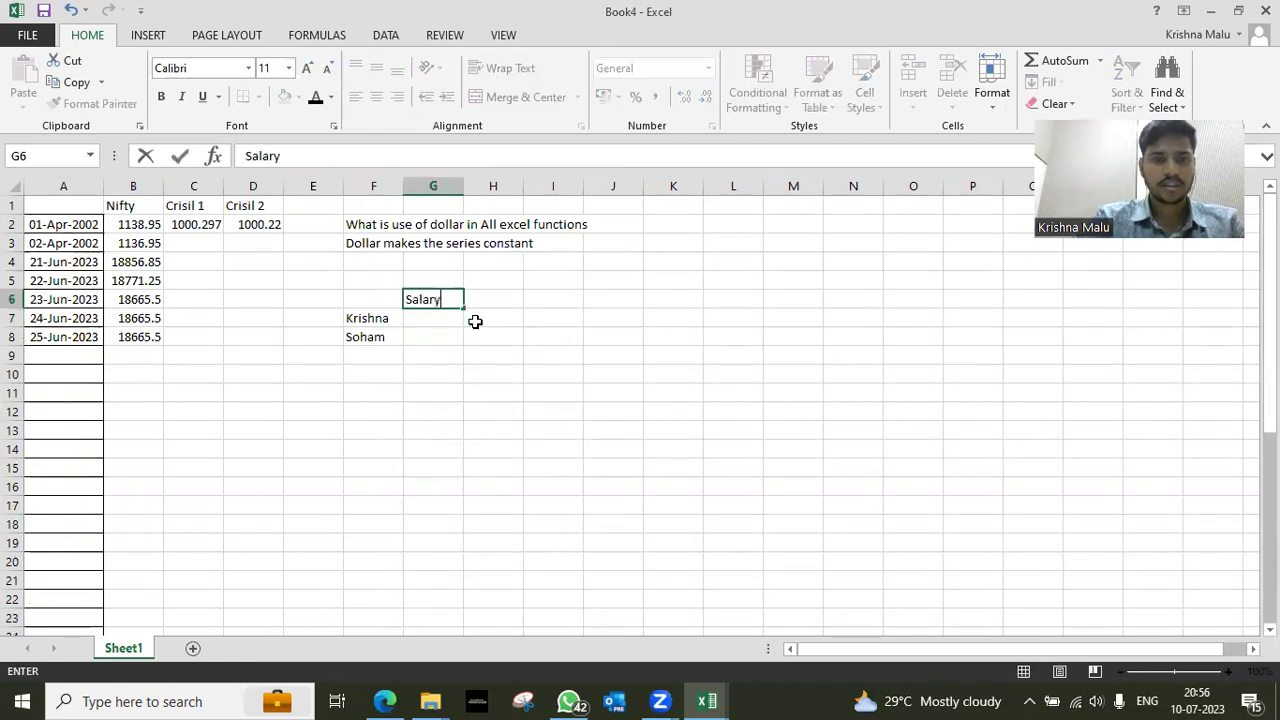
pyautogui.press('Return')
pyautogui.press('Up')
pyautogui.press('Right')
pyautogui.write('Age')
pyautogui.press('Return')
pyautogui.press('Left')
# Compare the order of the Age and Salary columns in the Crisil Values and Book4 workbooks.
pyautogui.hotkey('alt', 'Tab')
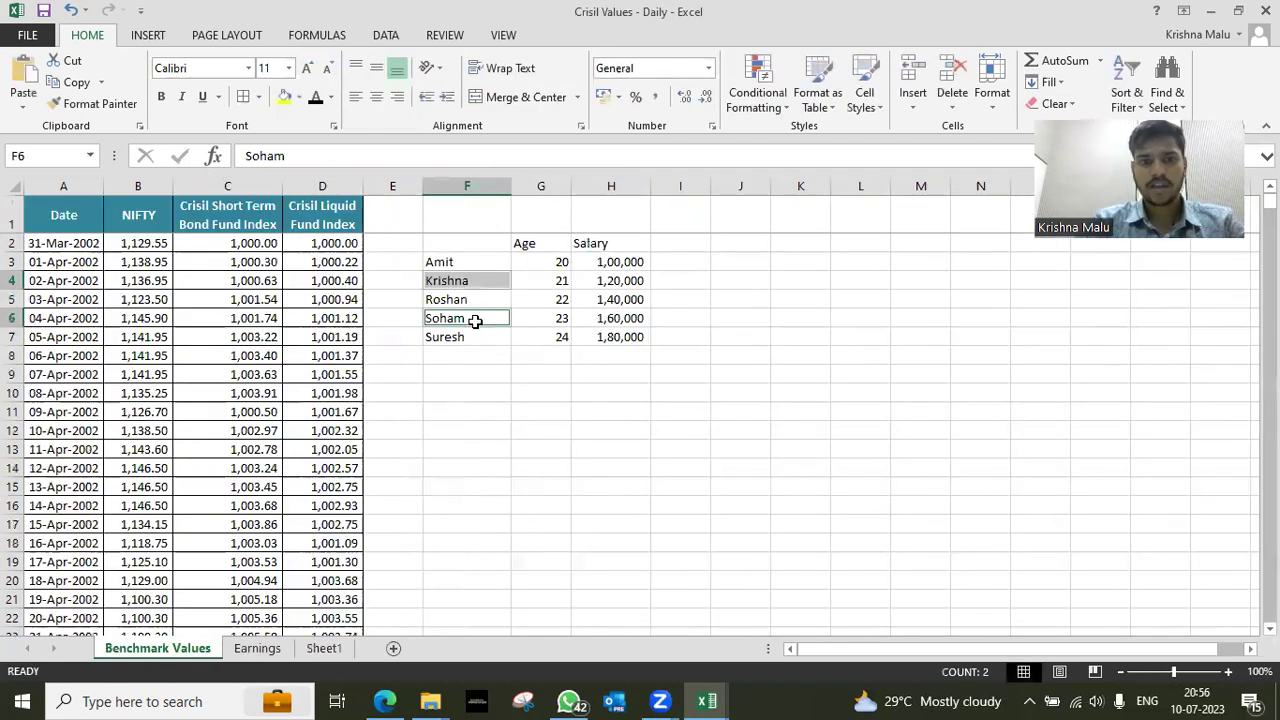
pyautogui.click(540, 186)
pyautogui.click(593, 188)
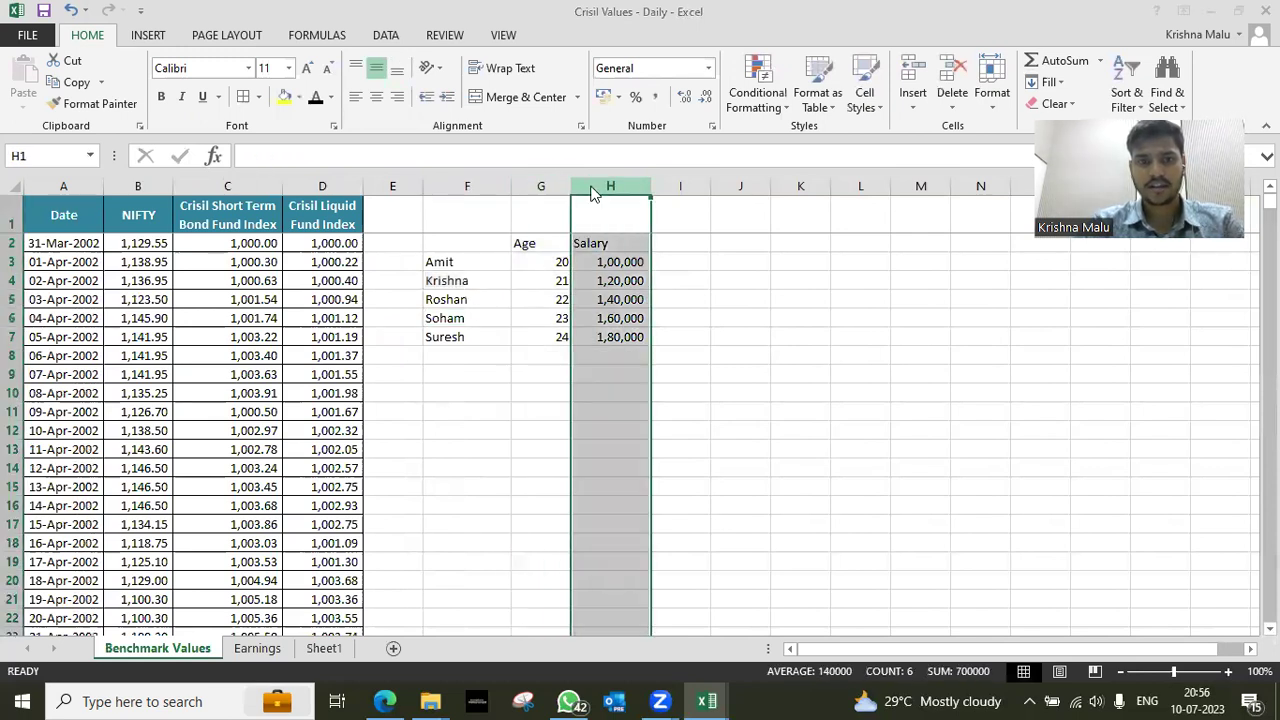
pyautogui.hotkey('alt', 'Tab')
pyautogui.click(424, 187)
pyautogui.click(484, 186)
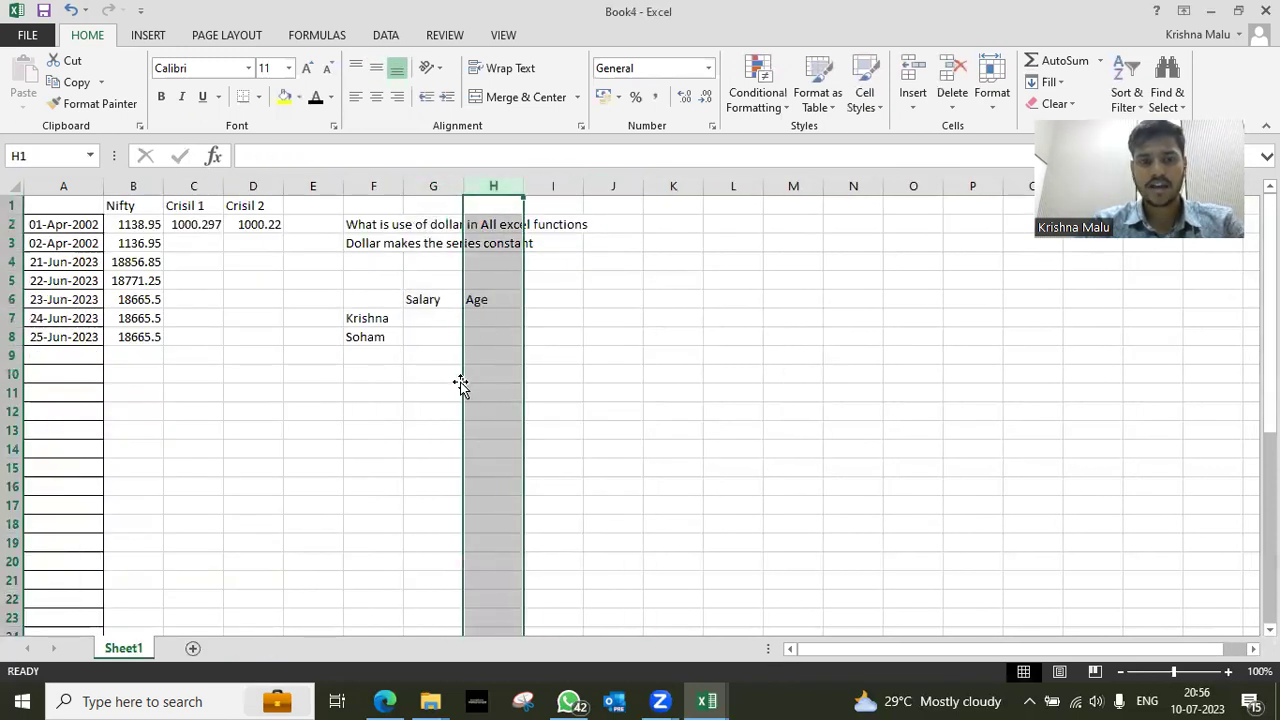
# Enter a VLOOKUP in Book4's G7 that looks up F7 in columns $F:$H of Benchmark Values, with column index 3 and range lookup 0.
pyautogui.click(409, 316)
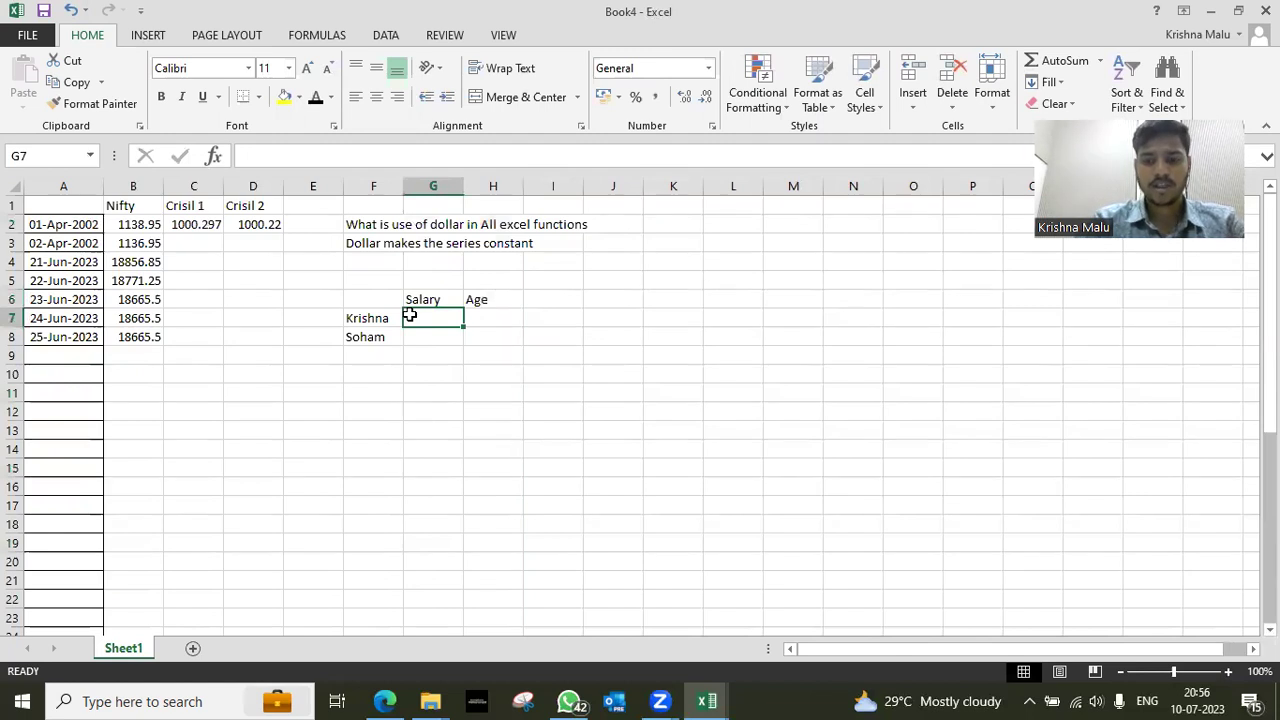
pyautogui.write('=vlo')
pyautogui.press('Tab')
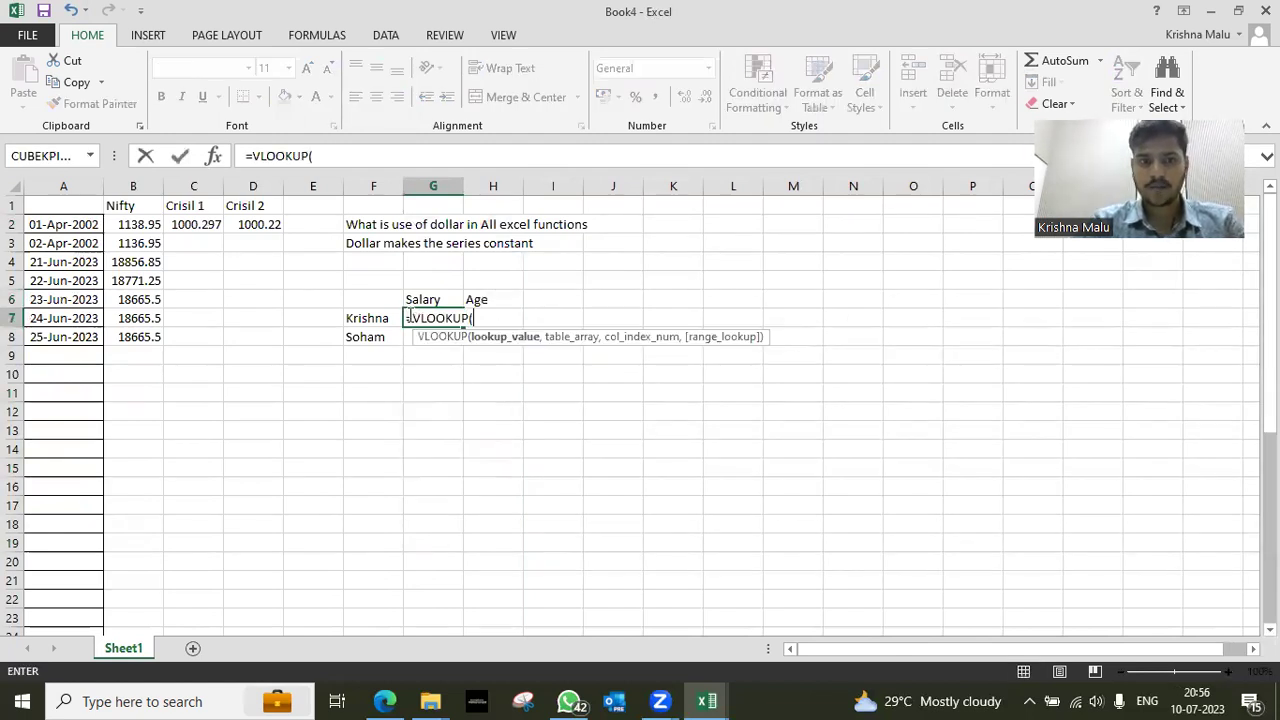
pyautogui.click(403, 318)
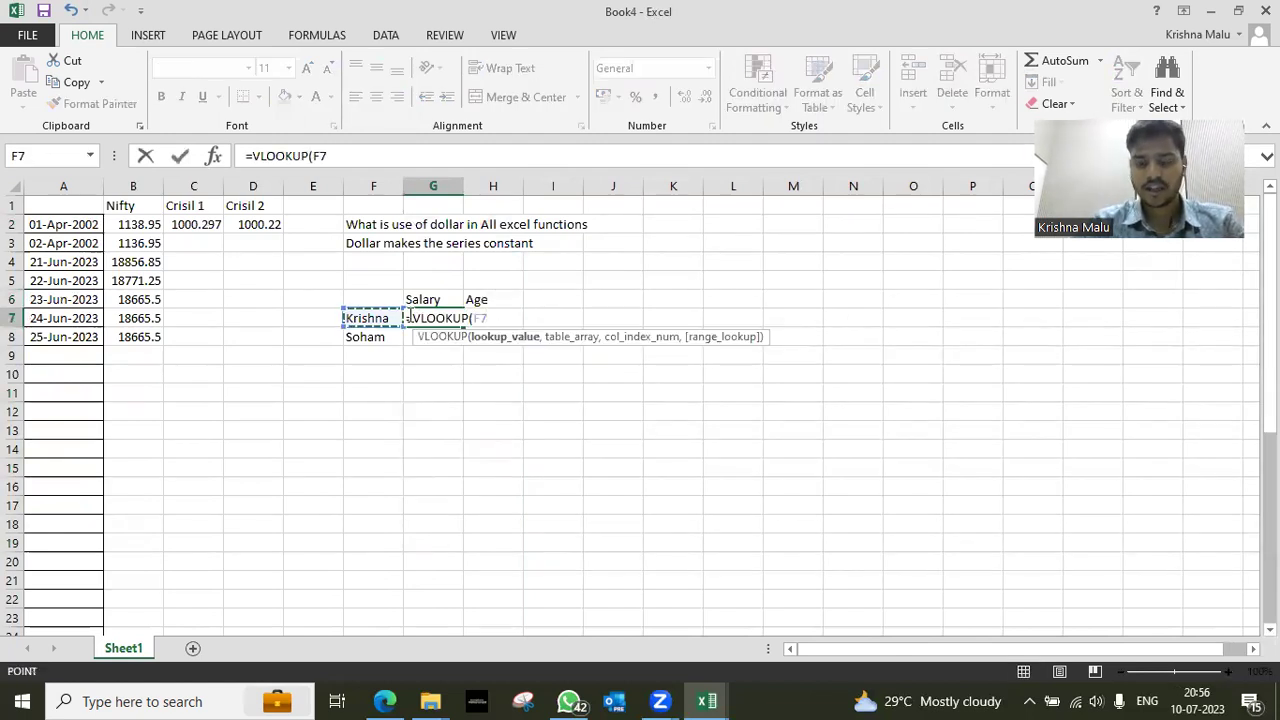
pyautogui.write(',')
pyautogui.hotkey('ctrl', 'Tab')
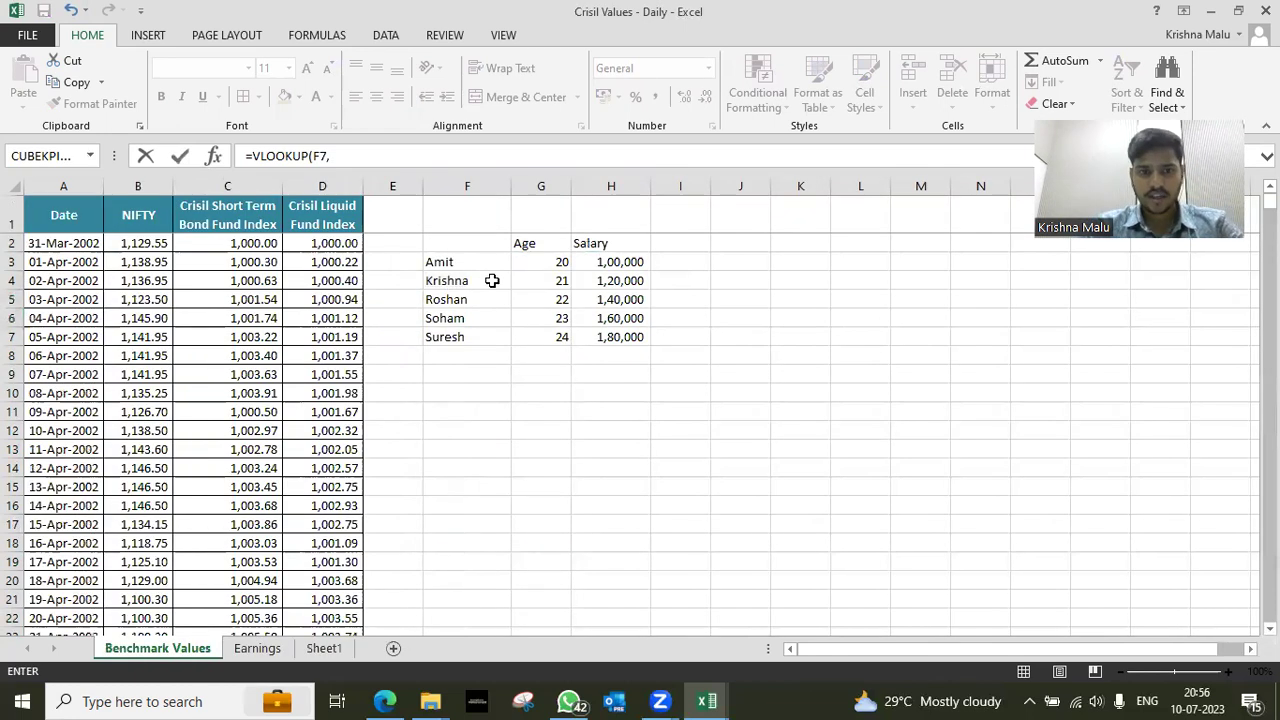
pyautogui.click(462, 185)
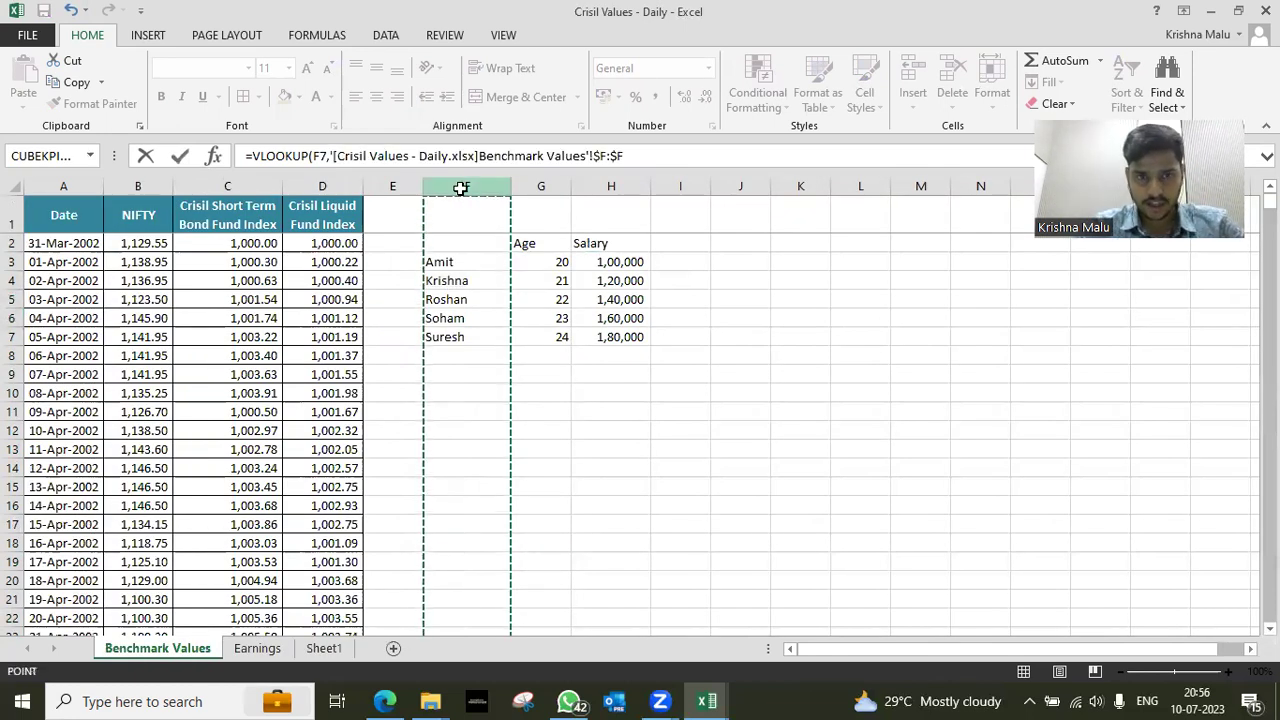
pyautogui.moveTo(461, 188); pyautogui.dragTo(594, 186)
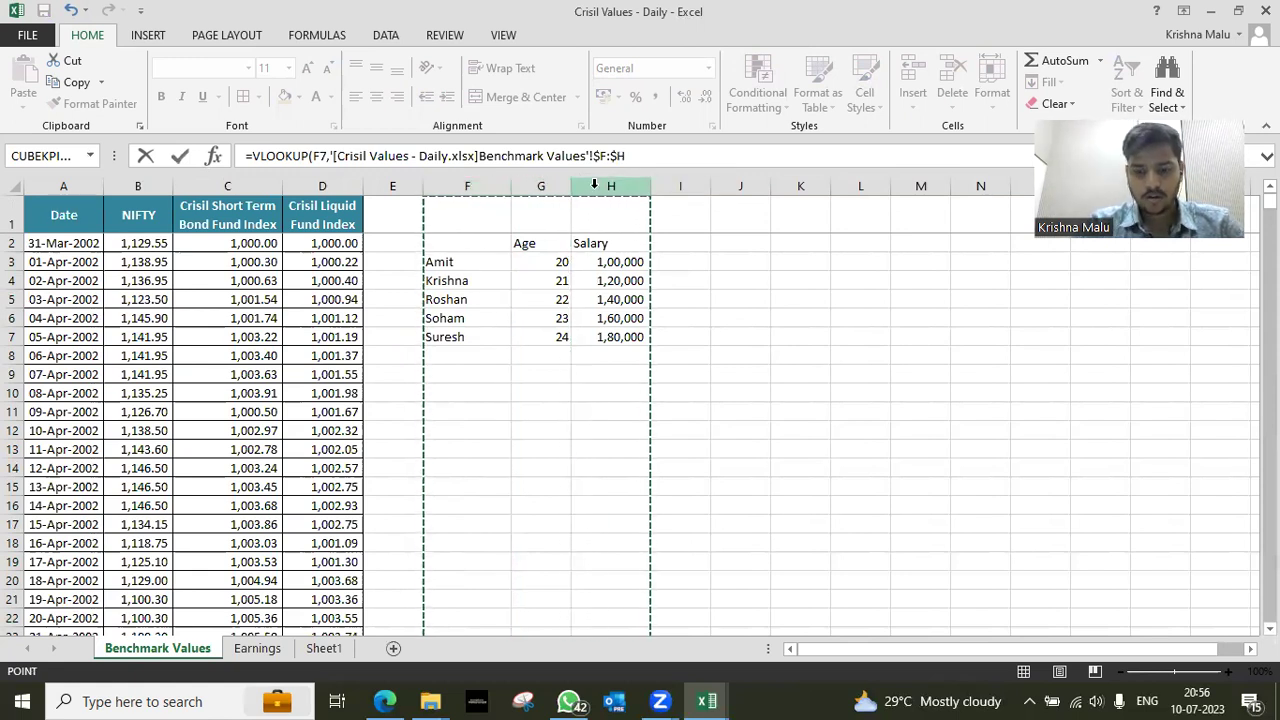
pyautogui.write(',3')
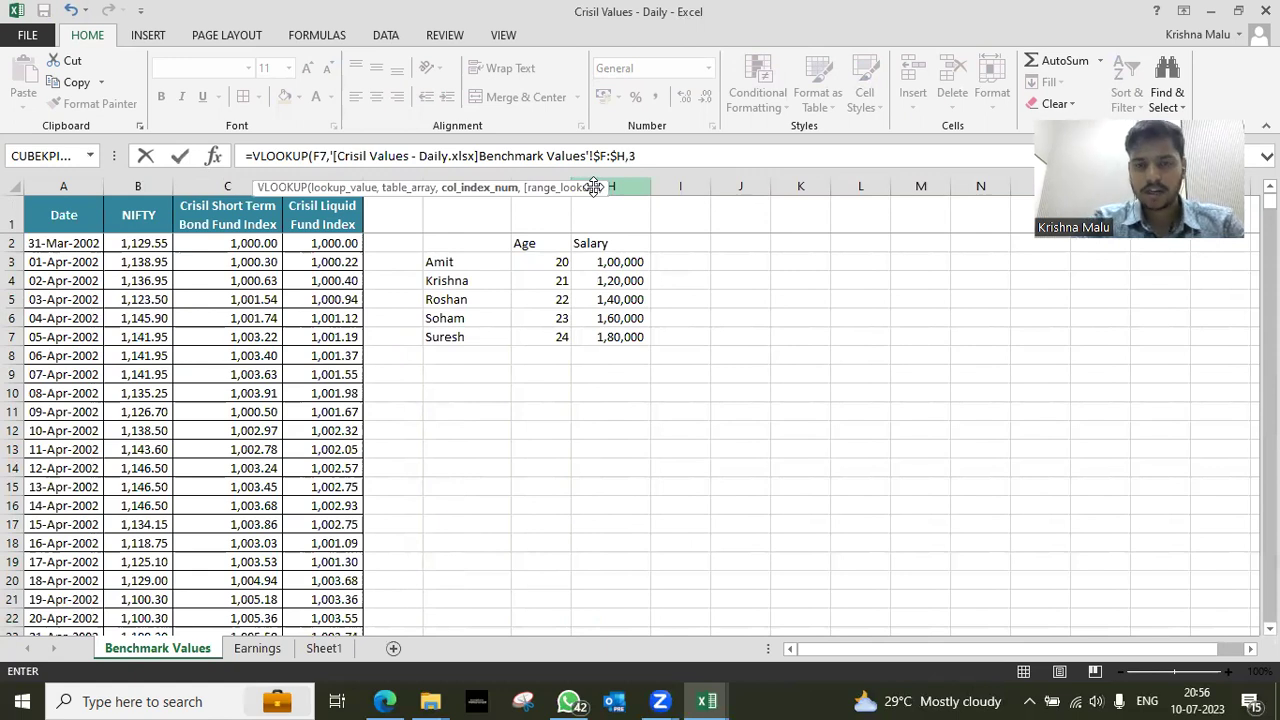
pyautogui.write(',0')
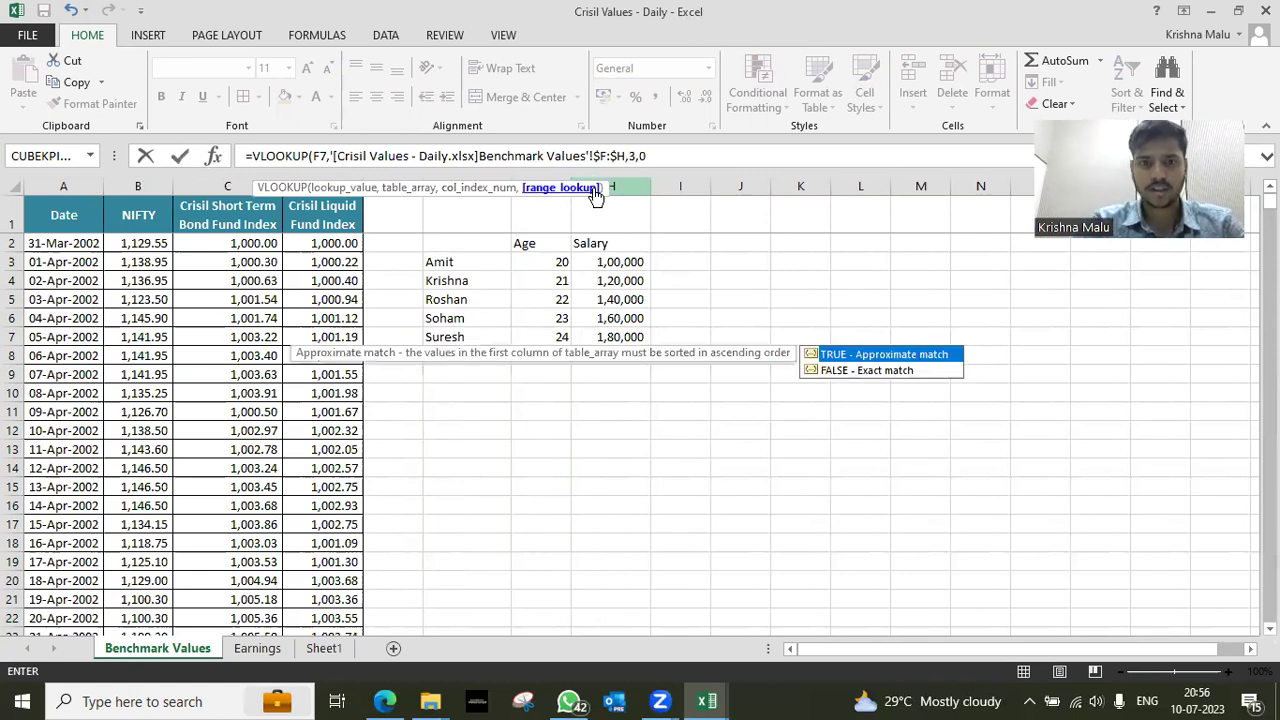
pyautogui.press('Return')
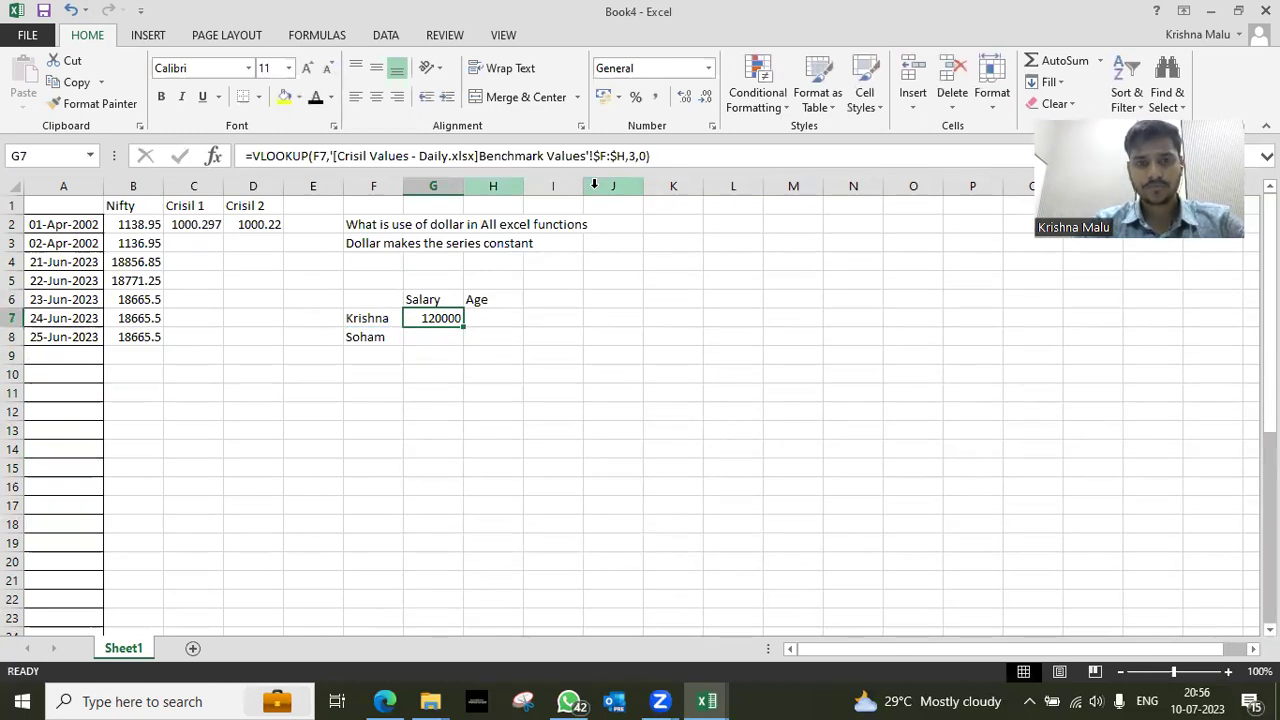
# Copy the salary lookup formula from G7 to G8.
pyautogui.hotkey('ctrl', 'c')
pyautogui.press('Down')
pyautogui.hotkey('ctrl', 'v')
pyautogui.press('Escape')
pyautogui.press('Up')
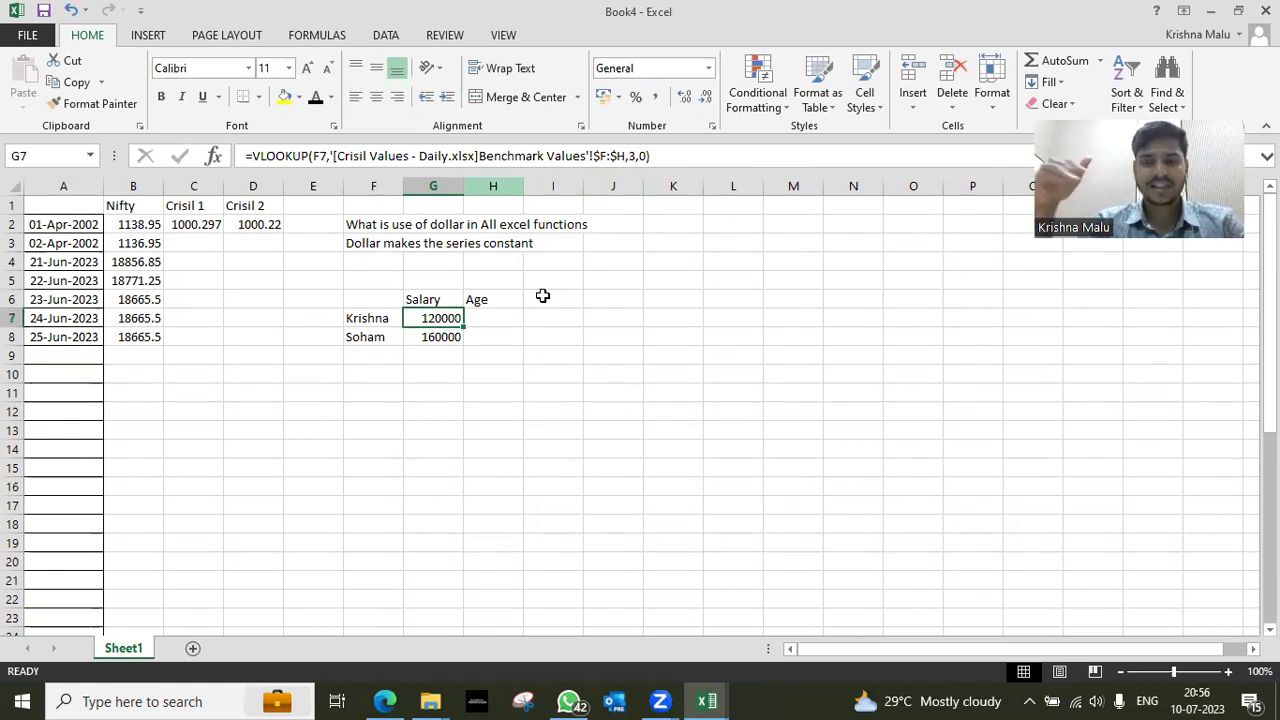
# Check the salary lookup formula in G7 against the source table in the Crisil Values workbook.
pyautogui.hotkey('ctrl', 'Tab')
pyautogui.hotkey('ctrl', 'Tab')
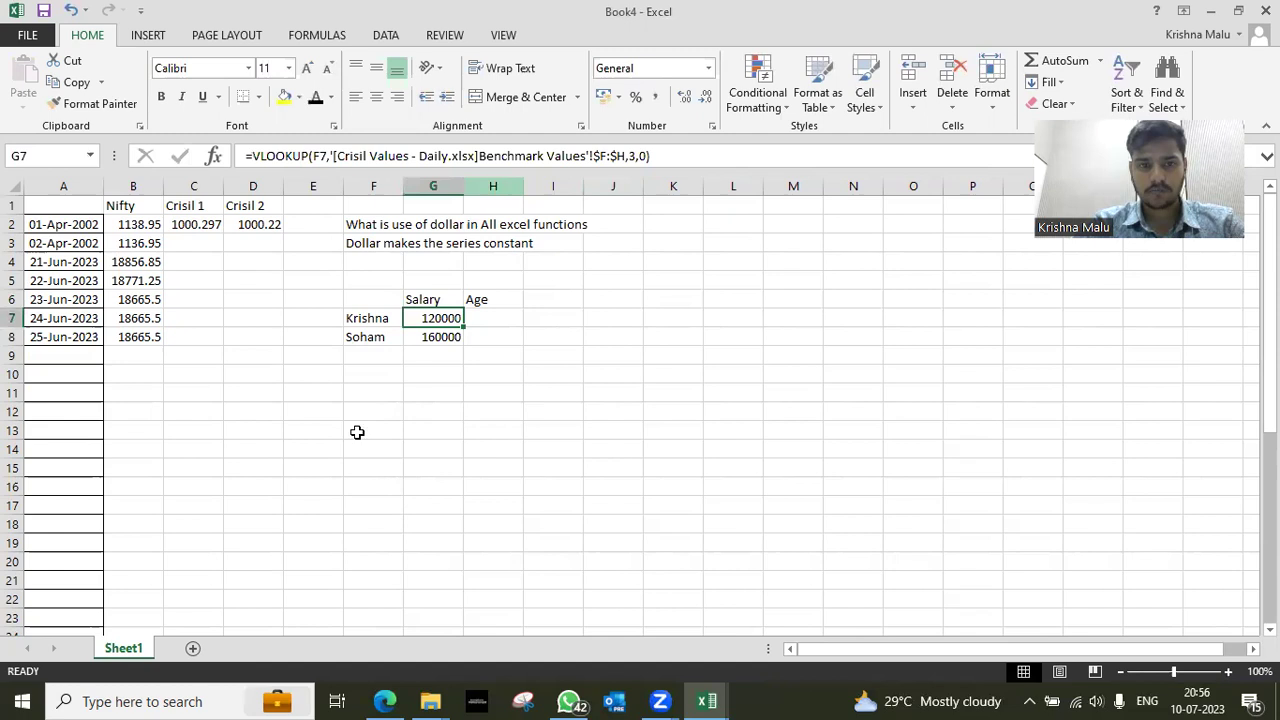
pyautogui.hotkey('ctrl', 'Tab')
pyautogui.hotkey('ctrl', 'Tab')
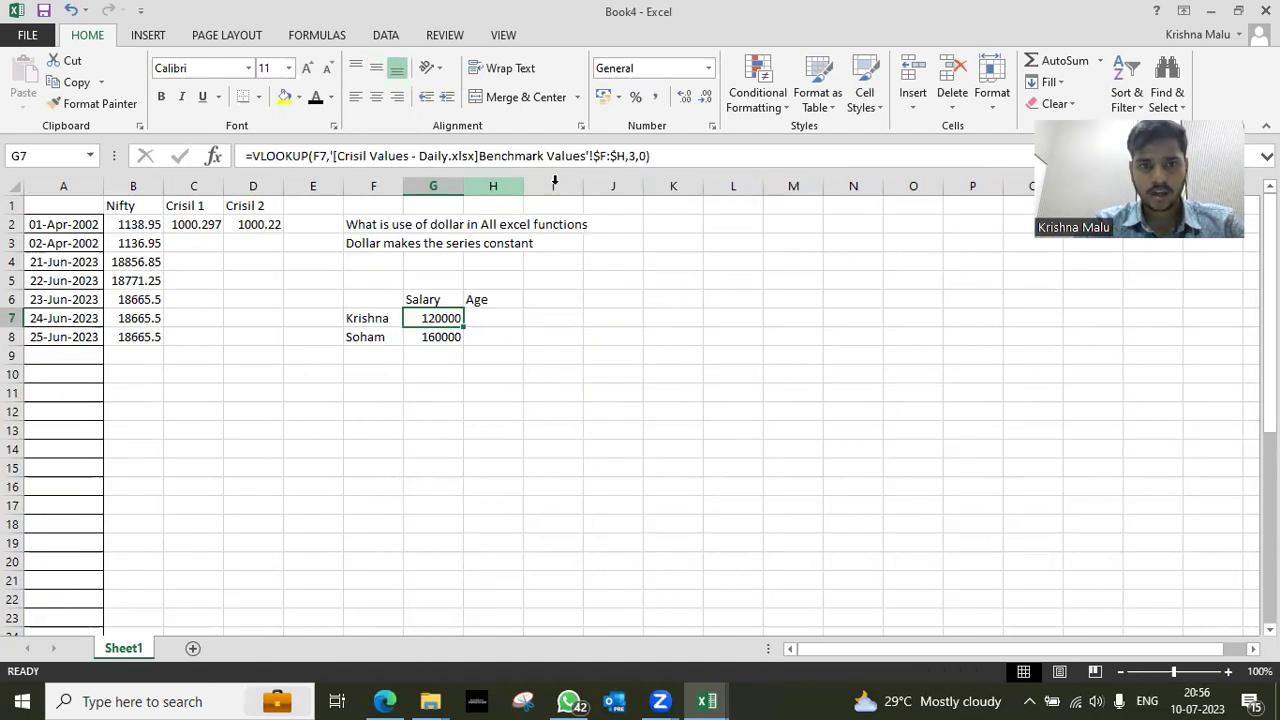
pyautogui.press('F2')
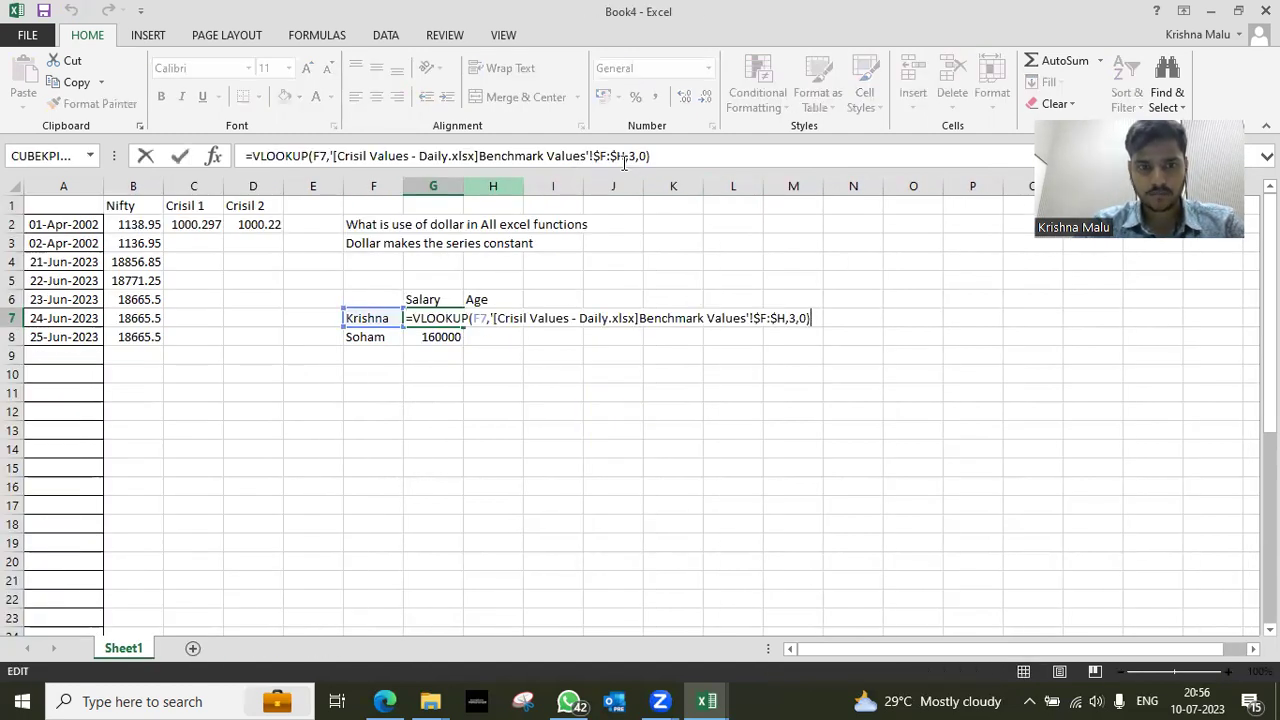
pyautogui.press('Escape')
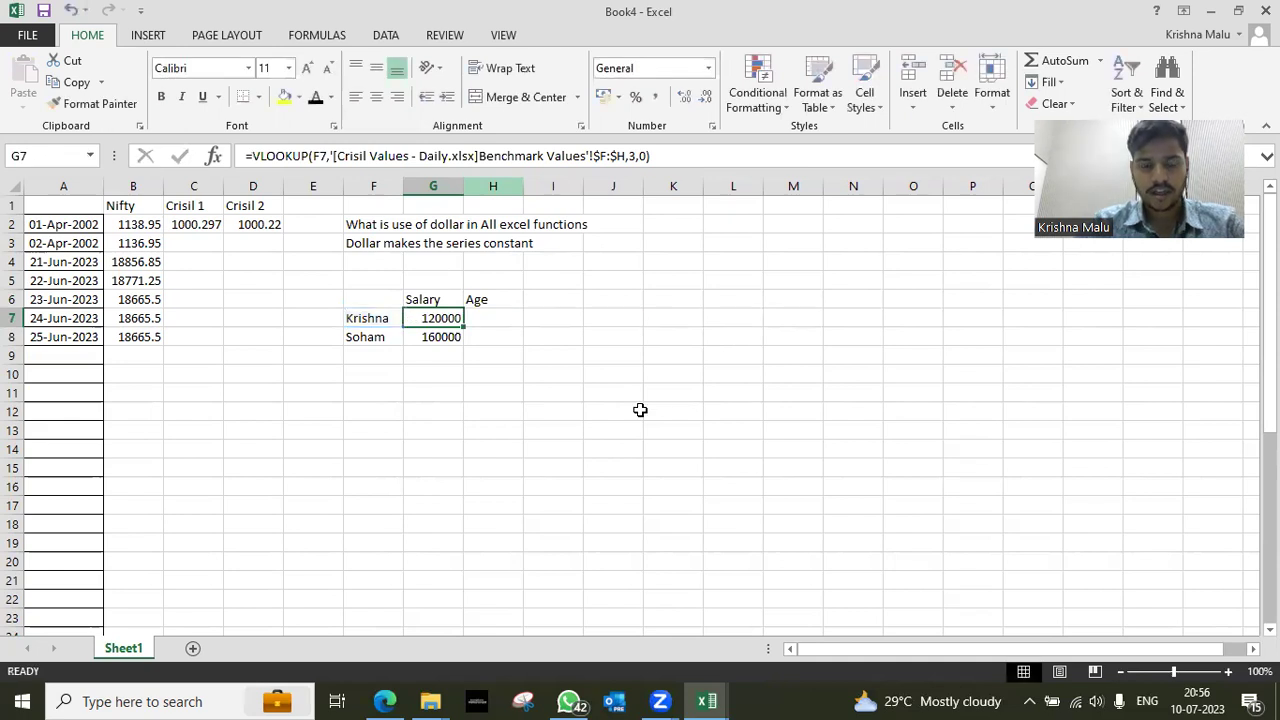
# Copy the lookup formula from G7 into H7 under the Age heading.
pyautogui.hotkey('ctrl', 'c')
pyautogui.press('Right')
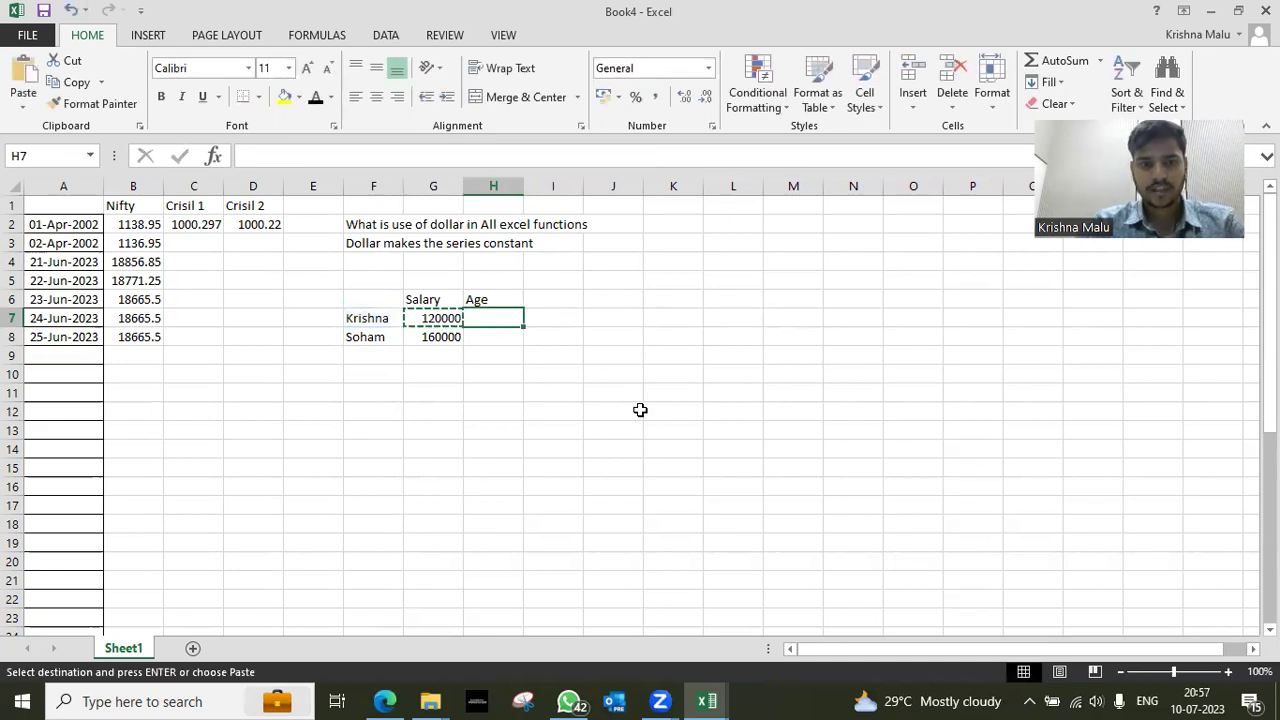
pyautogui.hotkey('ctrl', 'v')
pyautogui.press('Return')
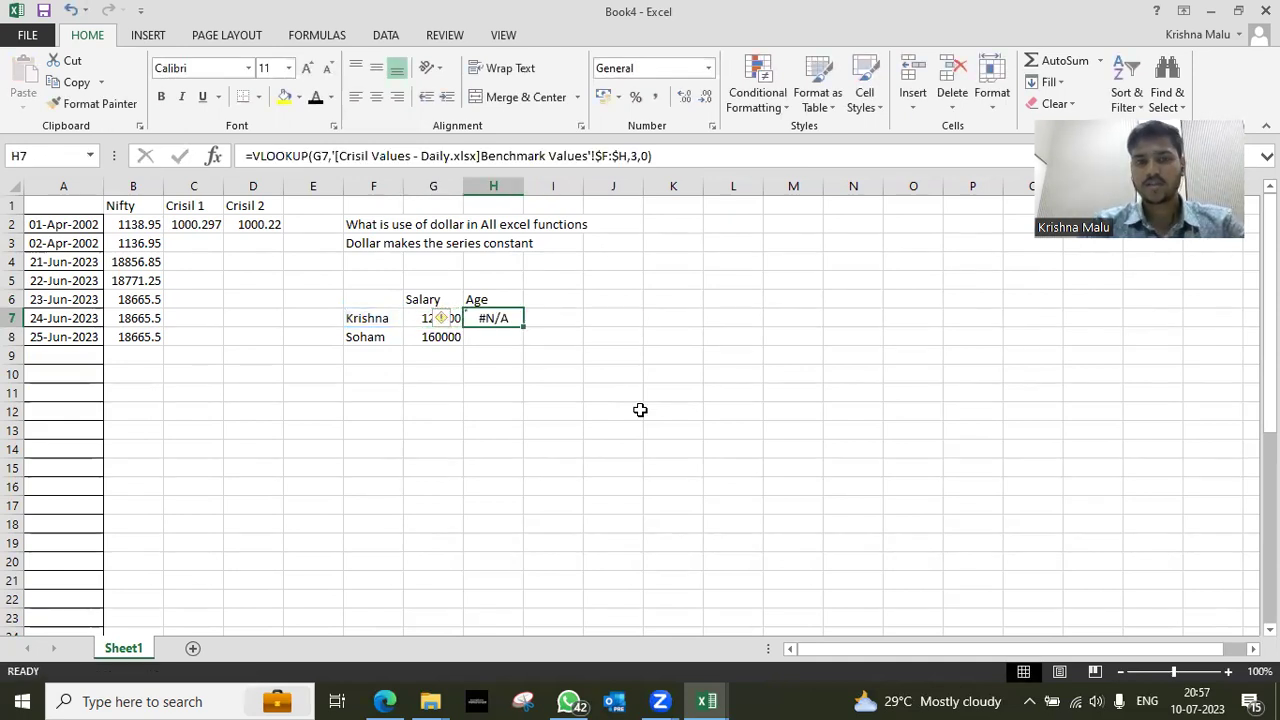
# Make the lookup value in G7's VLOOKUP an absolute reference, $F$7.
pyautogui.press('Up')
pyautogui.press('Left')
pyautogui.press('Right')
pyautogui.press('Left')
pyautogui.press('F2')
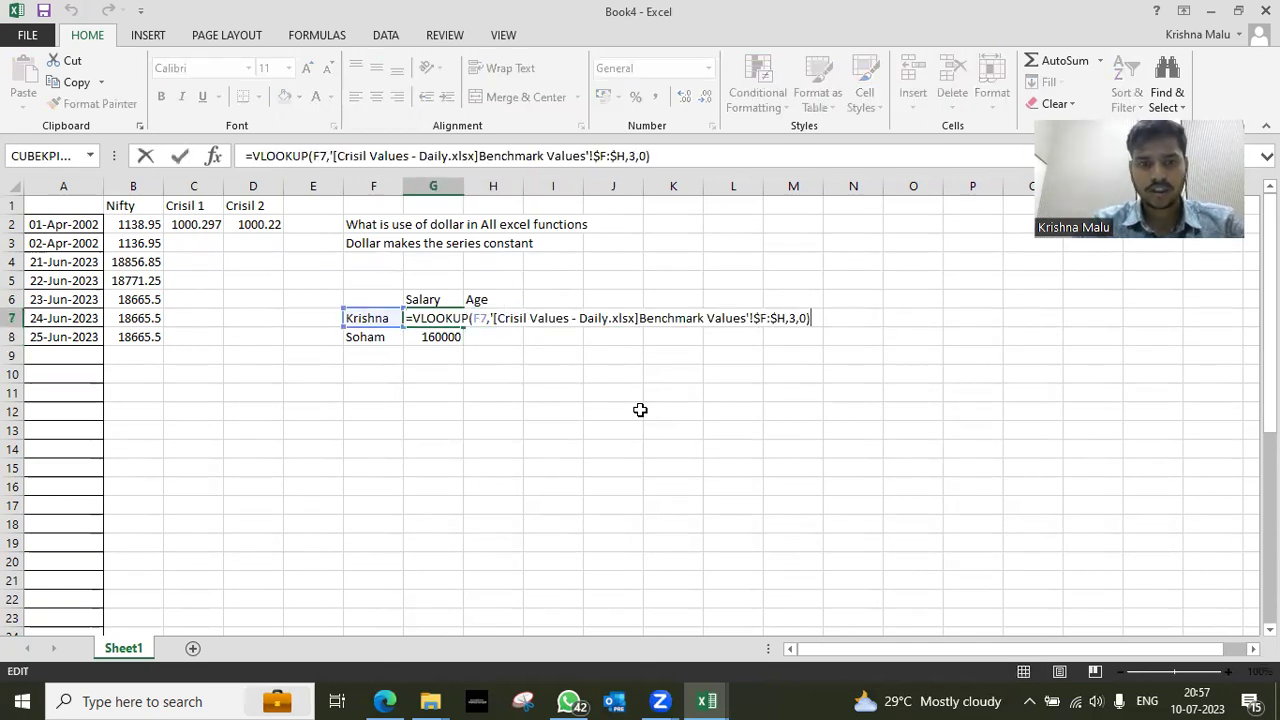
pyautogui.press('Escape')
pyautogui.press('F2')
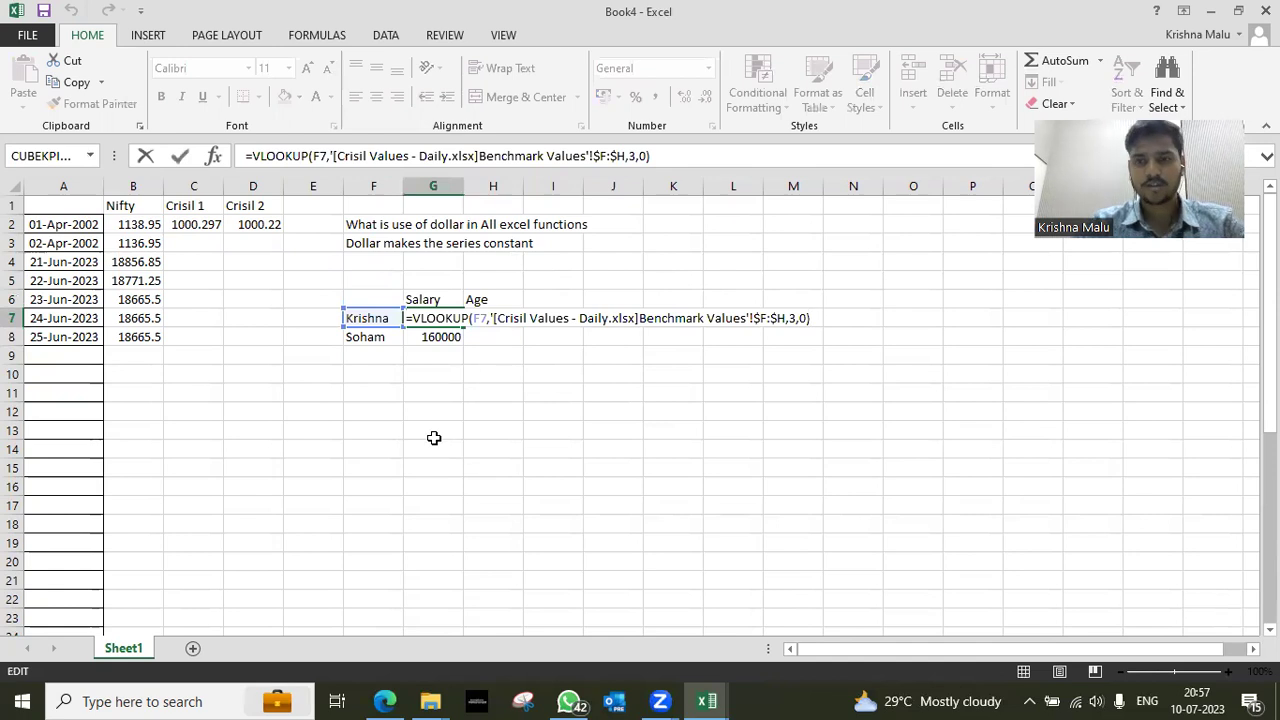
pyautogui.doubleClick(476, 318)
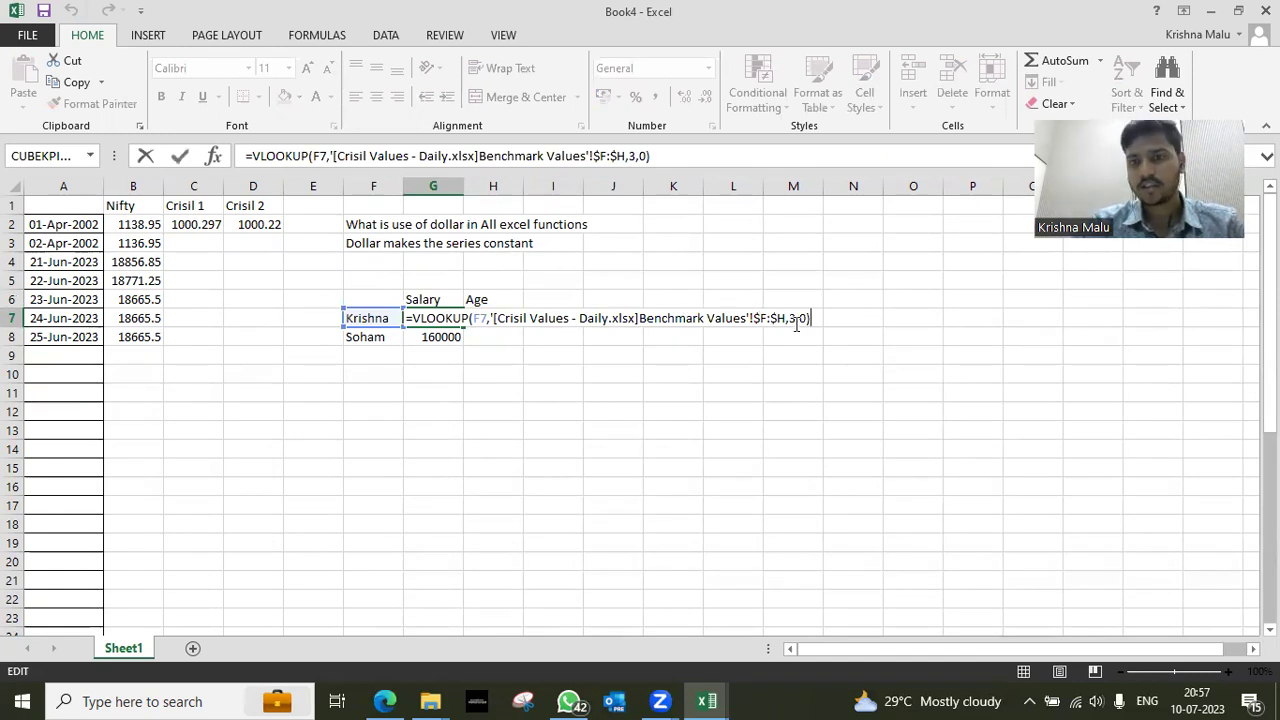
pyautogui.press('Escape')
pyautogui.press('F2')
pyautogui.click(481, 318)
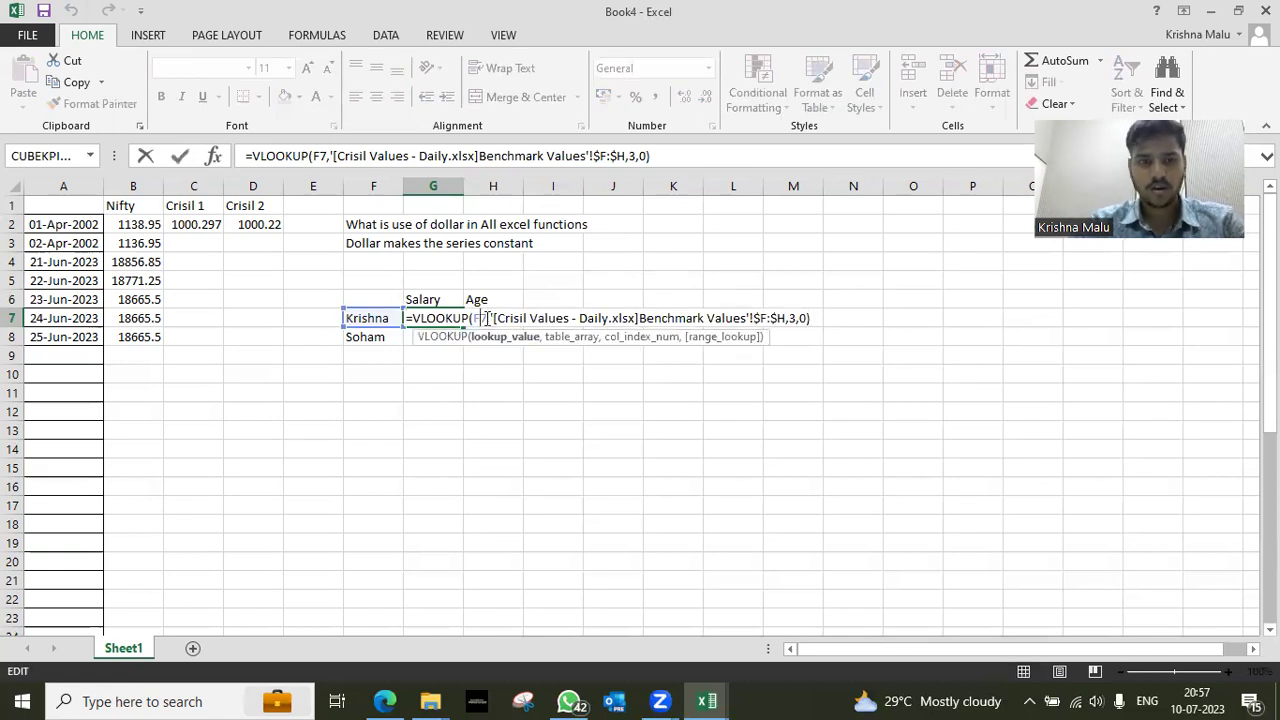
pyautogui.press('F4')
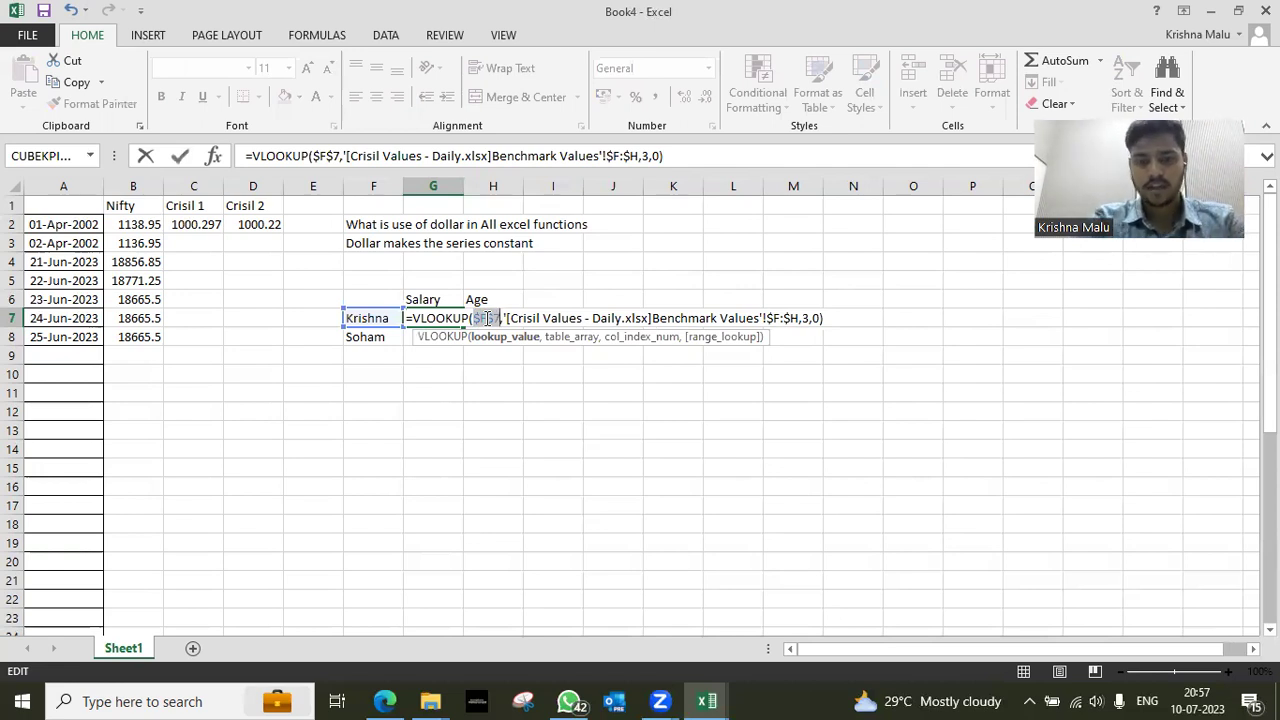
pyautogui.press('Return')
pyautogui.press('Up')
pyautogui.press('F2')
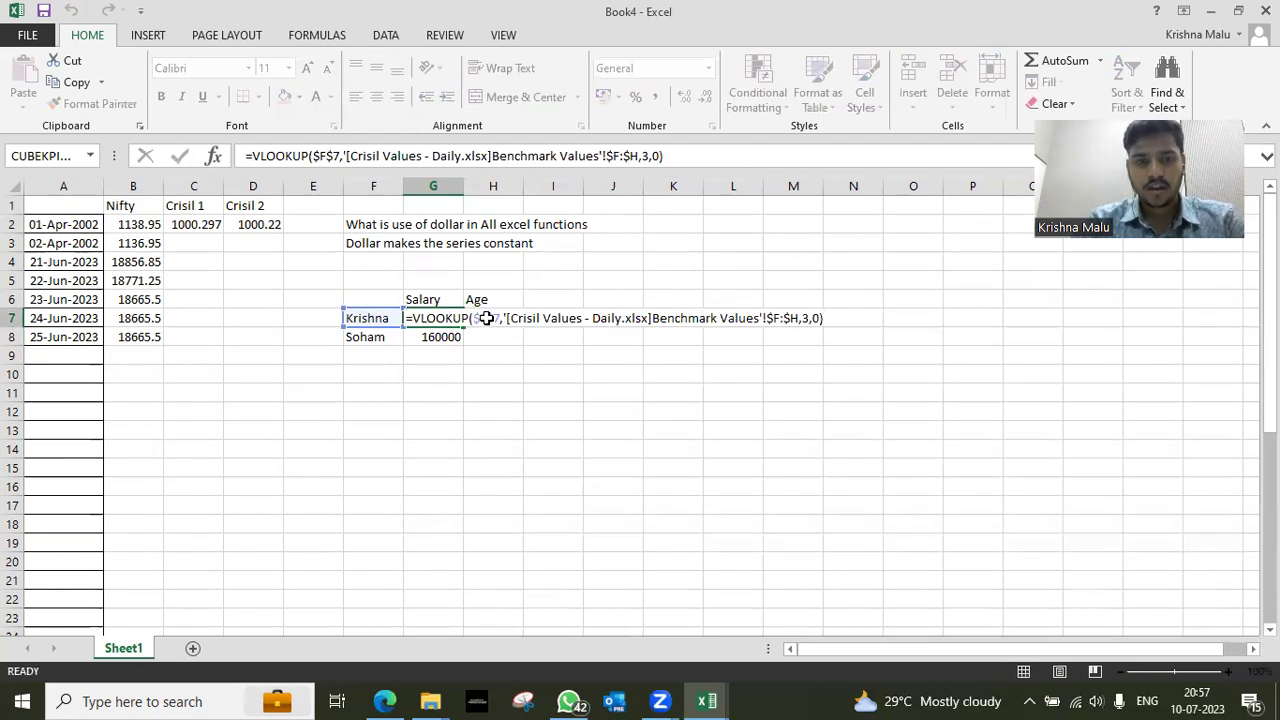
pyautogui.press('Escape')
# Copy the salary lookup formula with the fixed lookup value from G7 into H7.
pyautogui.hotkey('ctrl', 'c')
pyautogui.click(486, 318)
pyautogui.hotkey('ctrl', 'v')
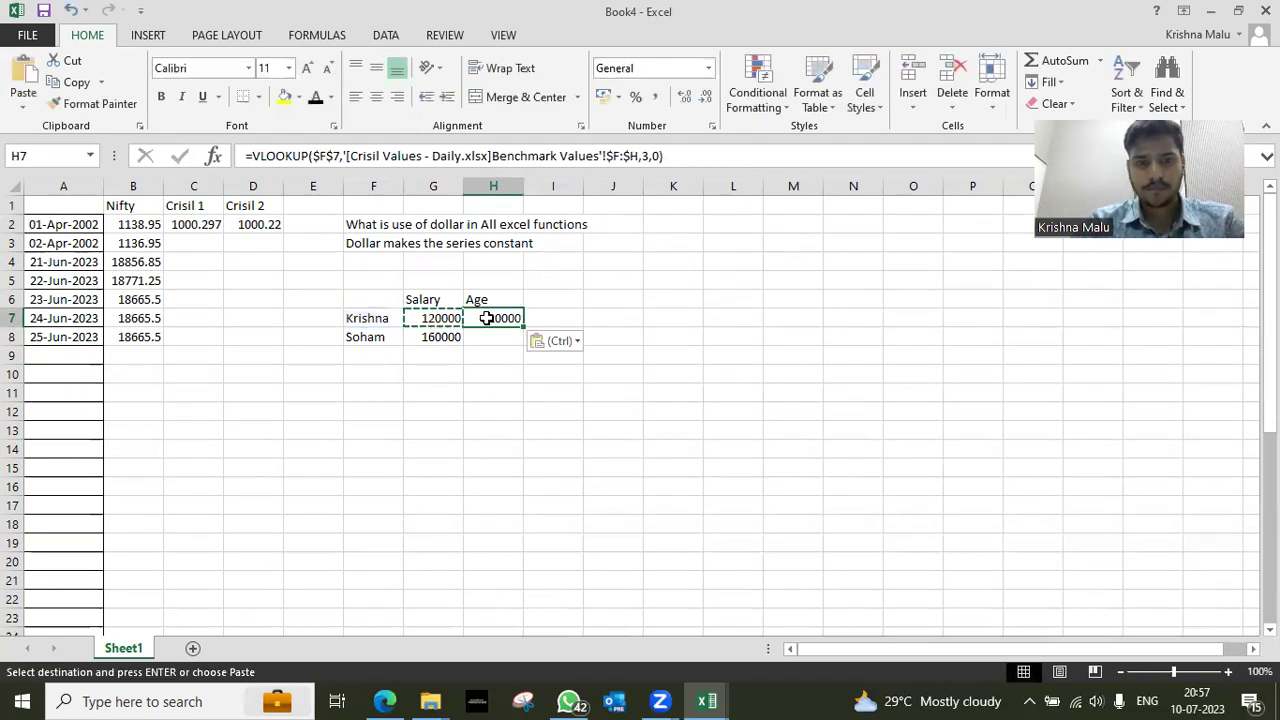
pyautogui.press('Escape')
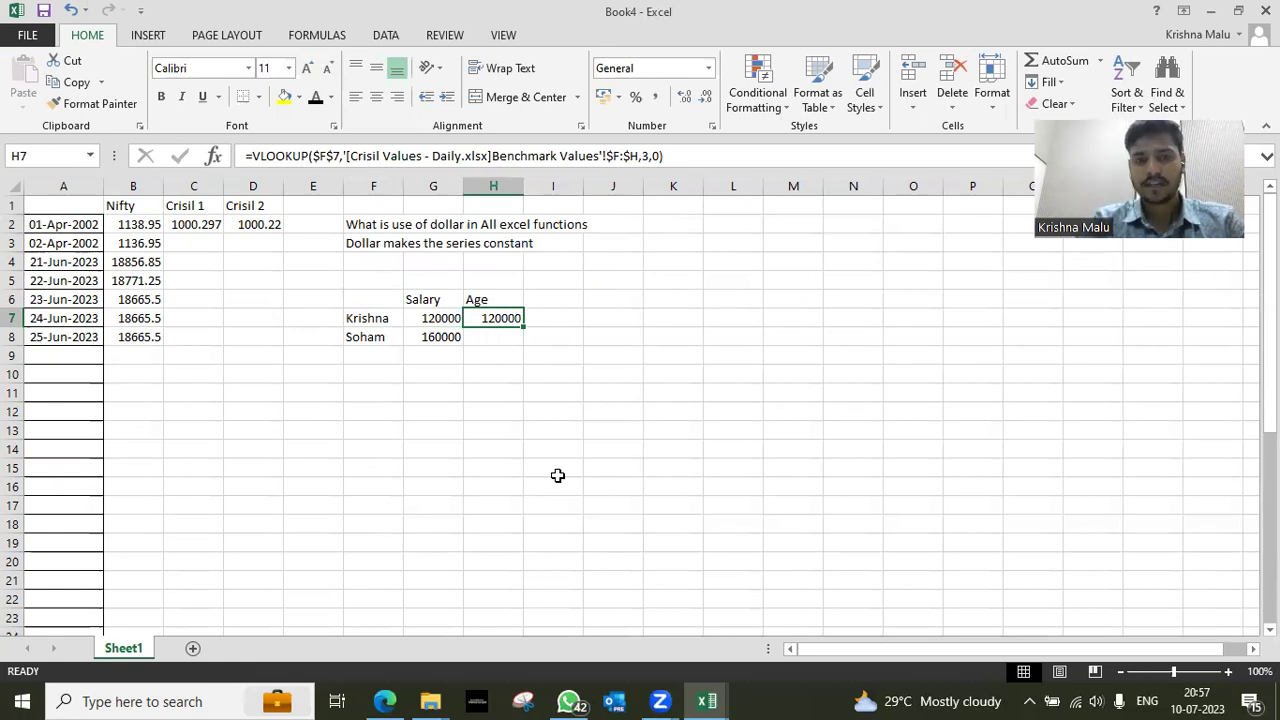
# Set the column index in H7's VLOOKUP to 2 and check it against columns F:H of Benchmark Values in the Crisil Values workbook.
pyautogui.press('F2')
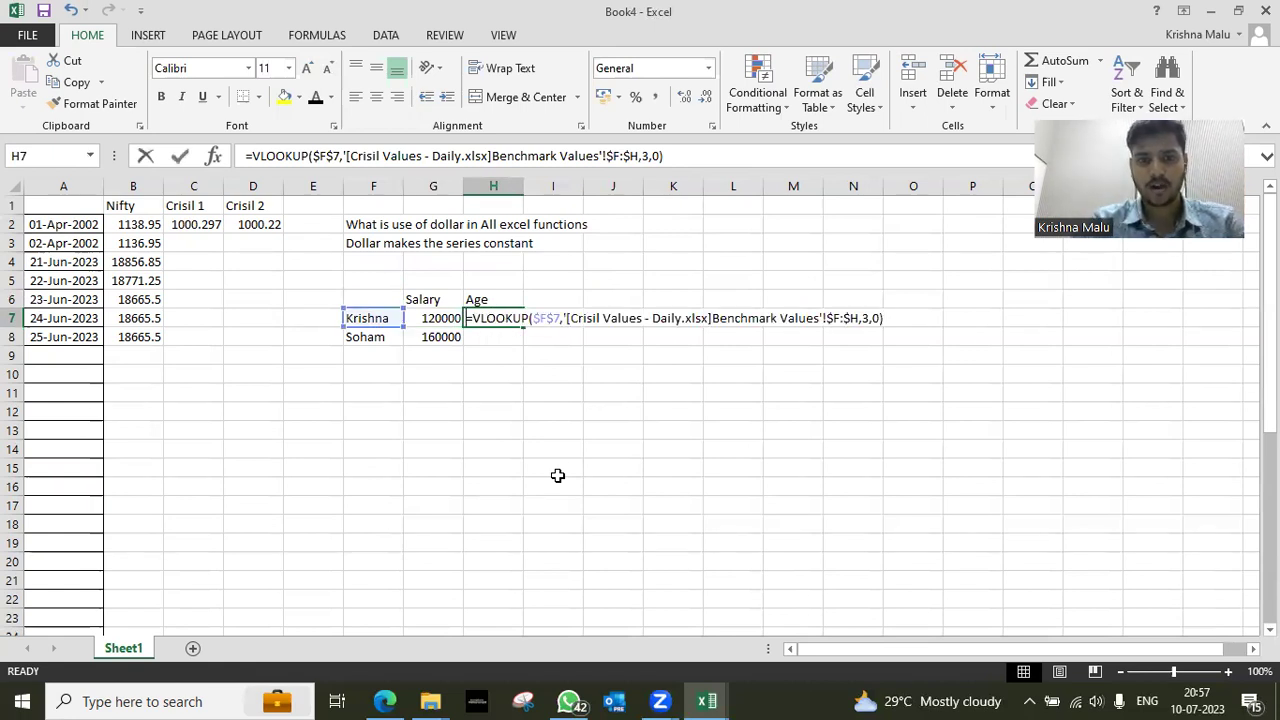
pyautogui.press('Left')
pyautogui.press('Left')
pyautogui.press('Left')
pyautogui.press('Left')
pyautogui.press('BackSpace')
pyautogui.write('2')
pyautogui.press('Return')
pyautogui.press('Up')
pyautogui.hotkey('ctrl', 'Tab')
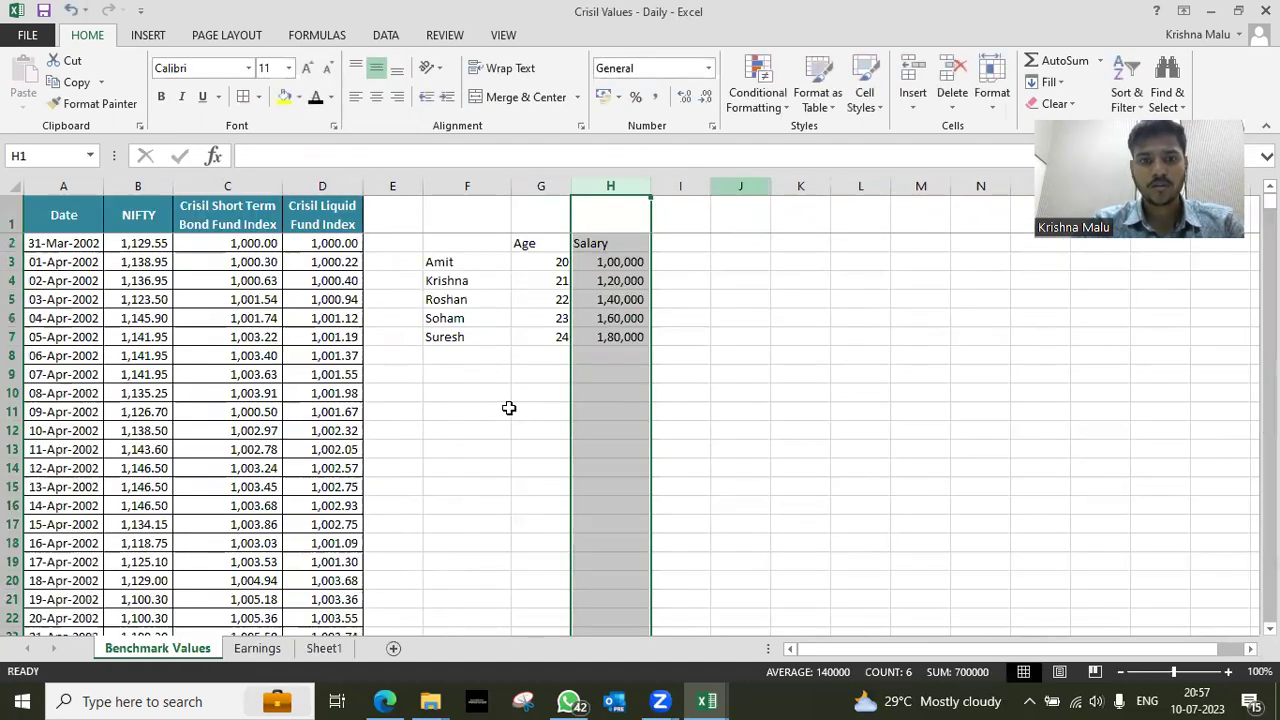
pyautogui.click(468, 186)
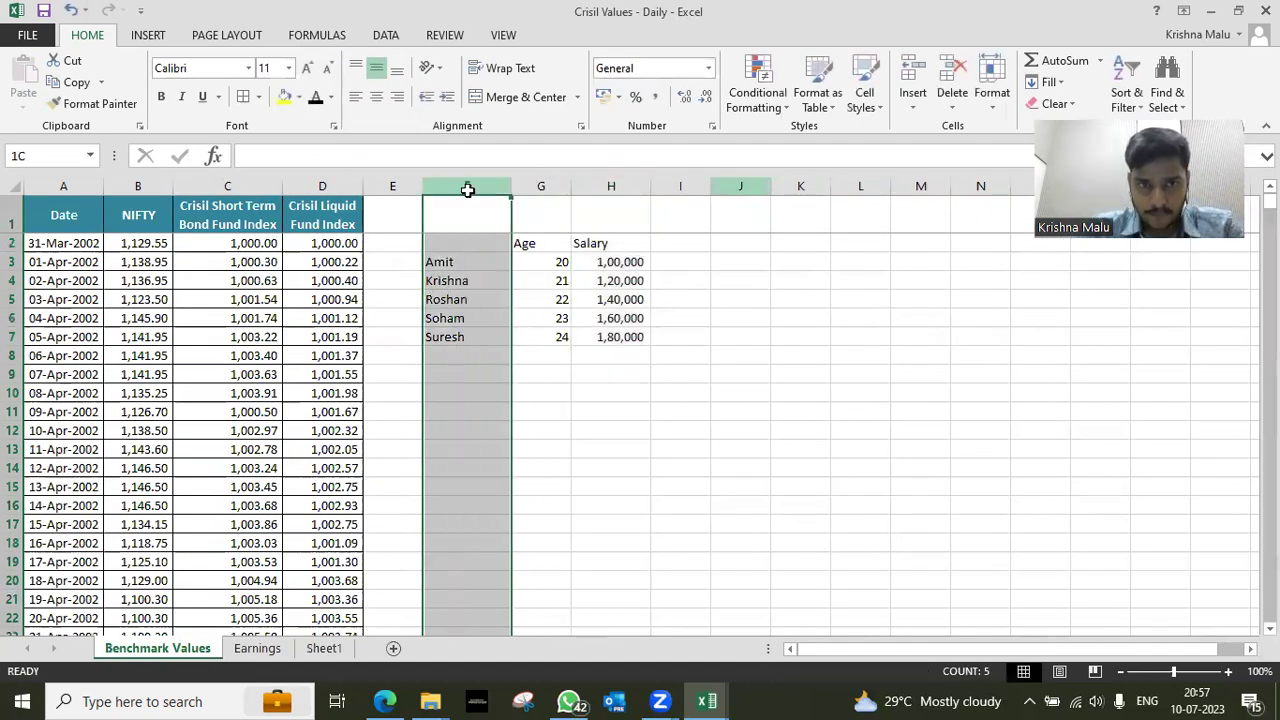
pyautogui.moveTo(460, 187); pyautogui.dragTo(600, 186)
pyautogui.hotkey('ctrl', 'Tab')
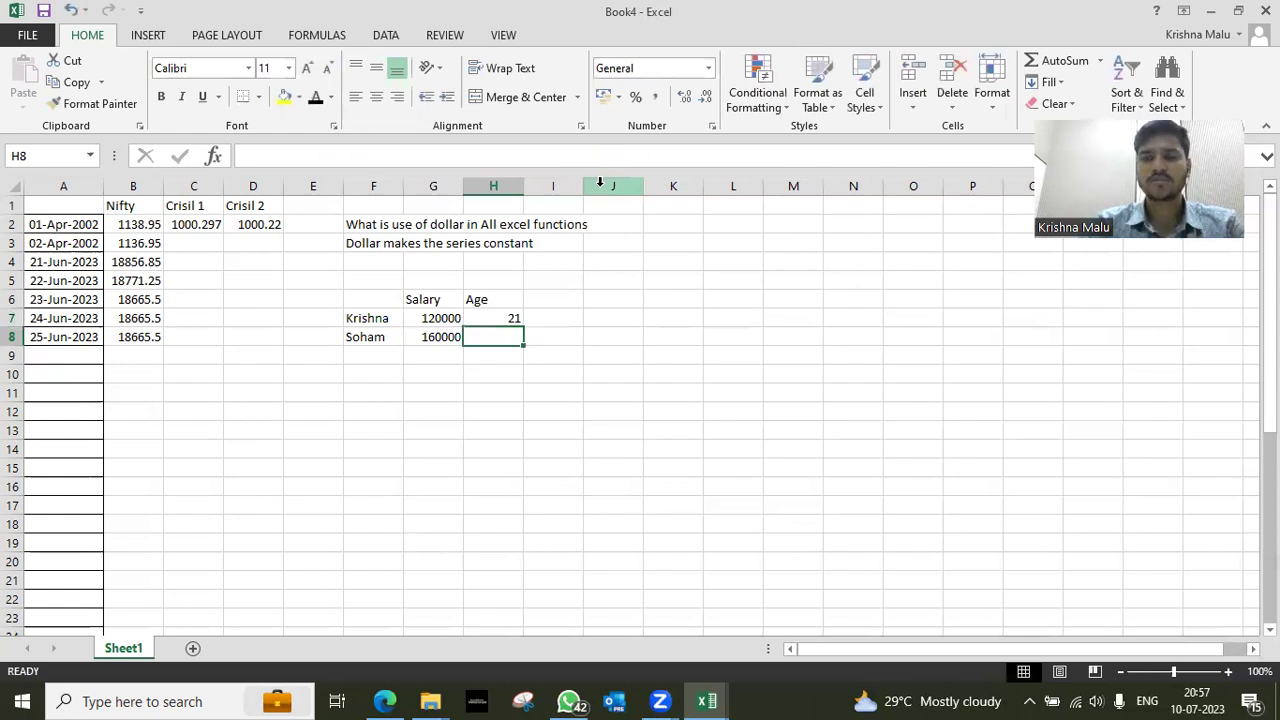
# Copy the age lookup formula from H7 down to H8.
pyautogui.press('Up')
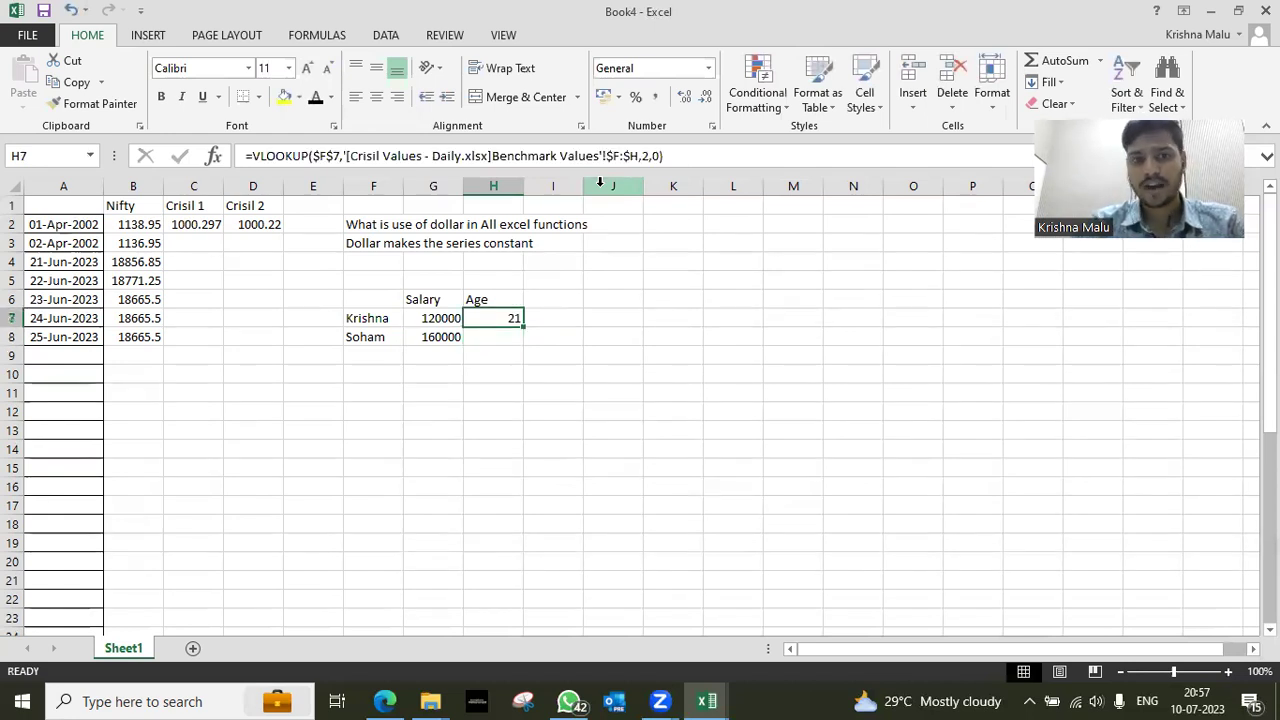
pyautogui.hotkey('ctrl', 'c')
pyautogui.press('Down')
pyautogui.press('Return')
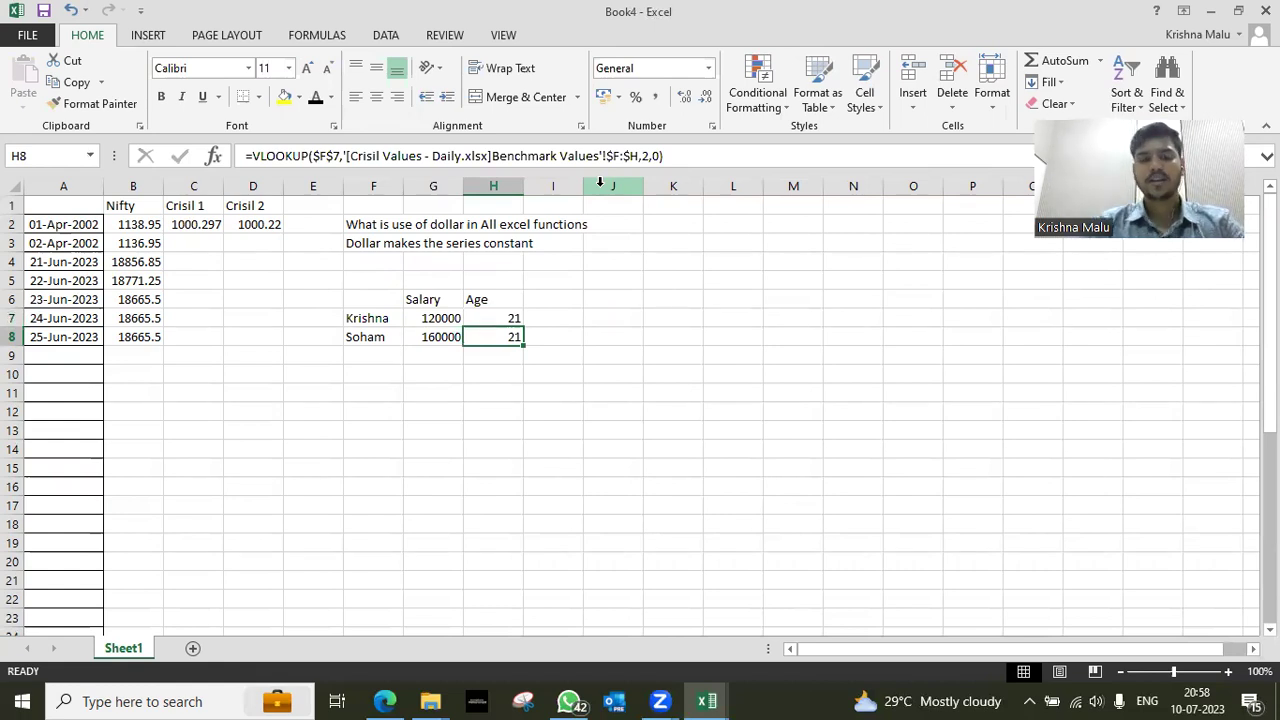
# Compare the age lookup in H8 with the source table and examine the lookup references in H7 and H8.
pyautogui.hotkey('ctrl', 'Tab')
pyautogui.click(560, 294)
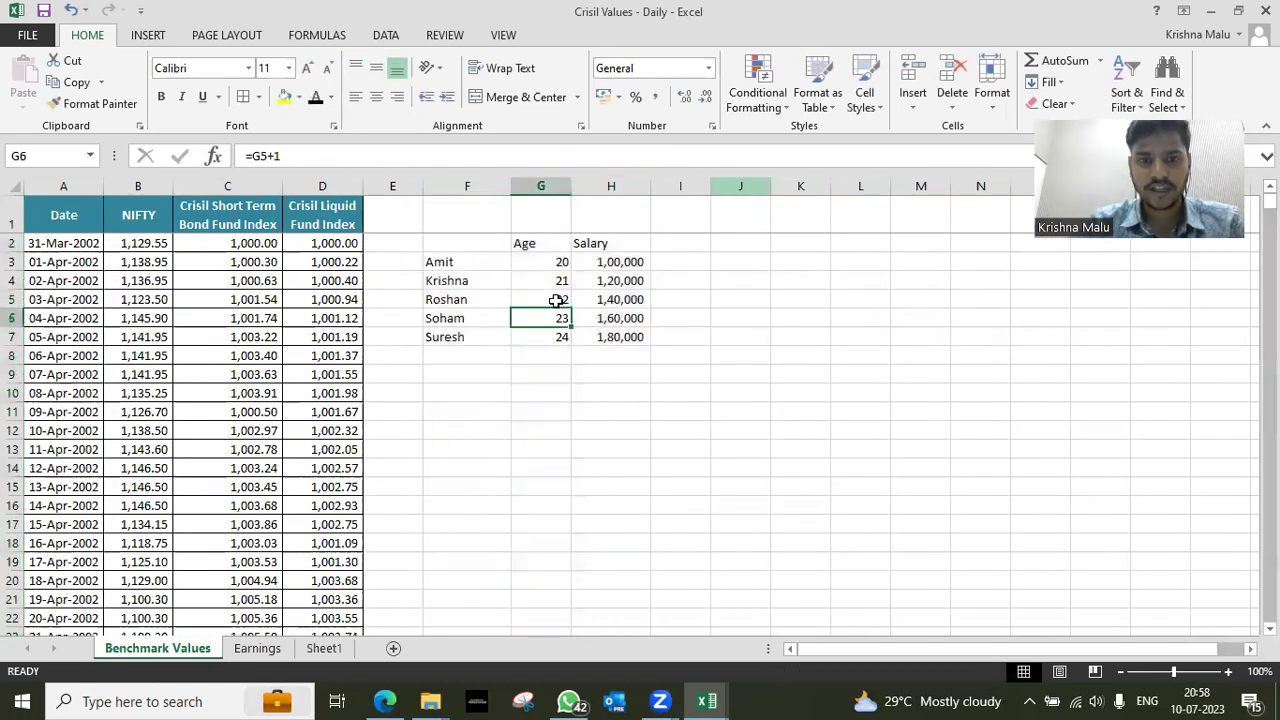
pyautogui.hotkey('ctrl', 'Tab')
pyautogui.press('Up')
pyautogui.press('Down')
pyautogui.press('Up')
pyautogui.press('F2')
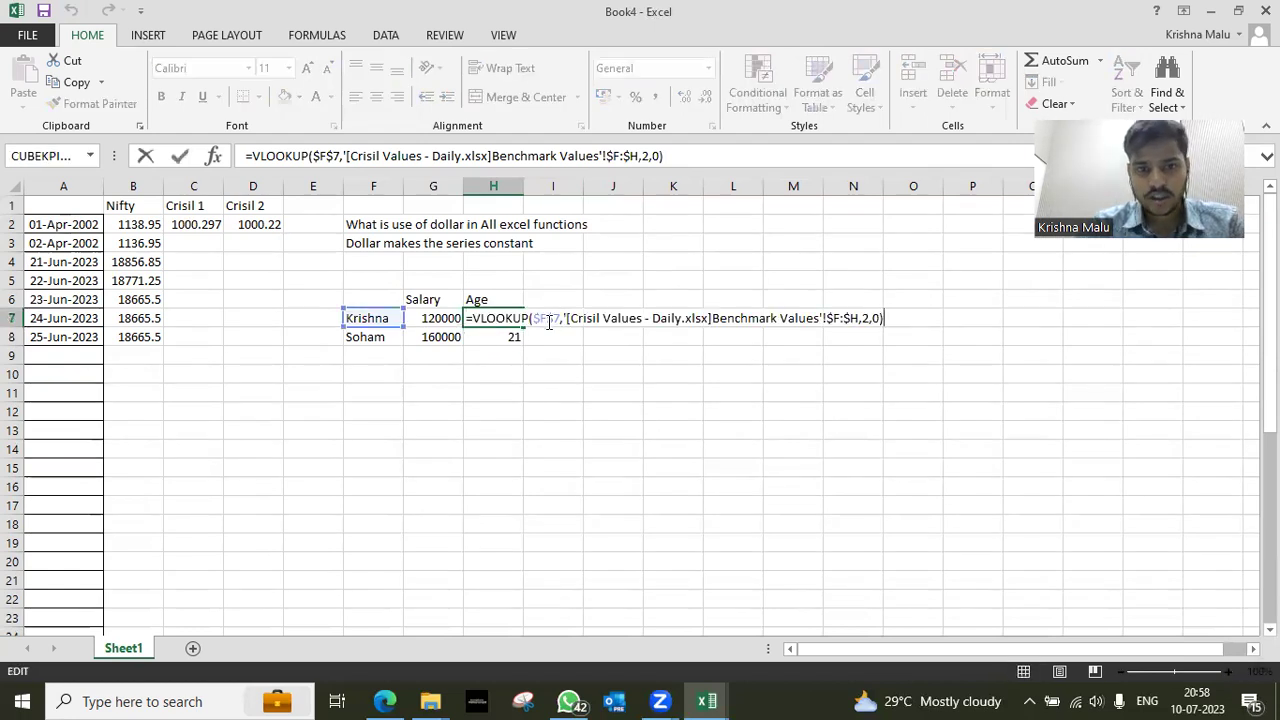
pyautogui.press('Escape')
pyautogui.press('Down')
pyautogui.press('F2')
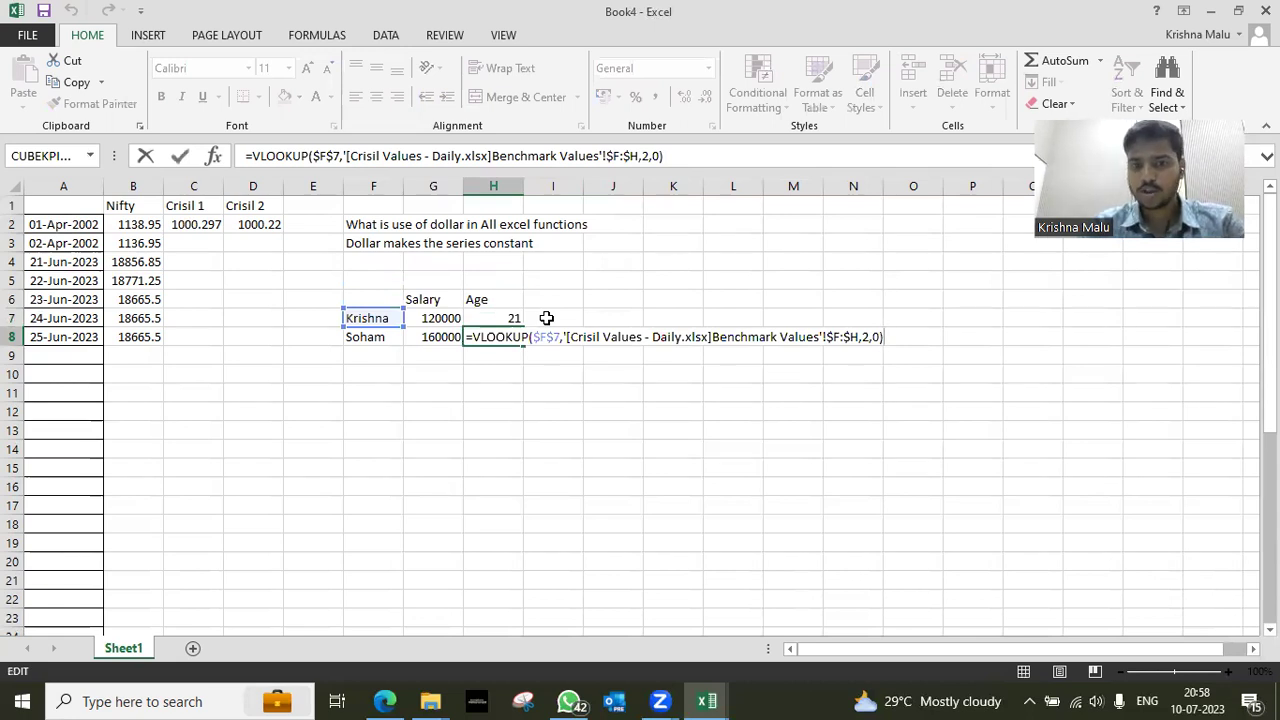
pyautogui.press('Escape')
# Copy the salary formula from G8 into H8 and set its column index to 2.
pyautogui.press('Up')
pyautogui.press('Left')
pyautogui.press('Down')
pyautogui.hotkey('ctrl', 'c')
pyautogui.press('Right')
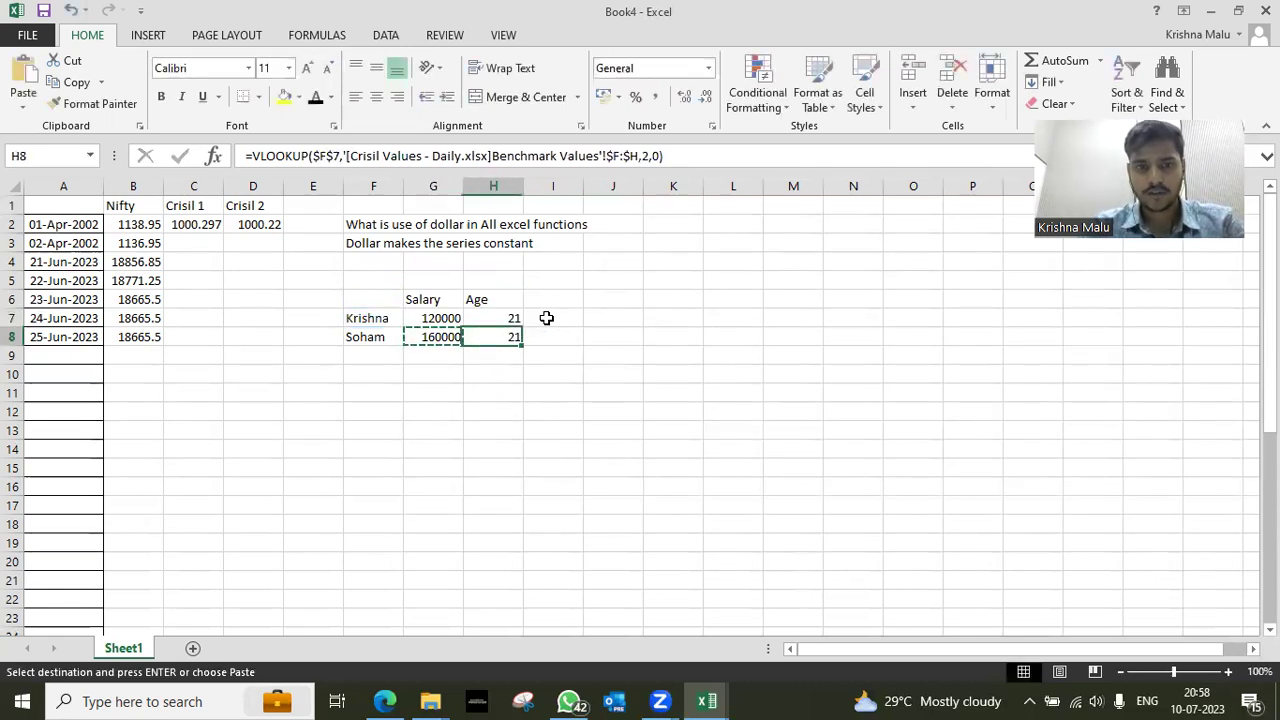
pyautogui.hotkey('ctrl', 'v')
pyautogui.press('F2')
pyautogui.press('Left')
pyautogui.press('Left')
pyautogui.press('Left')
pyautogui.press('BackSpace')
pyautogui.write('2')
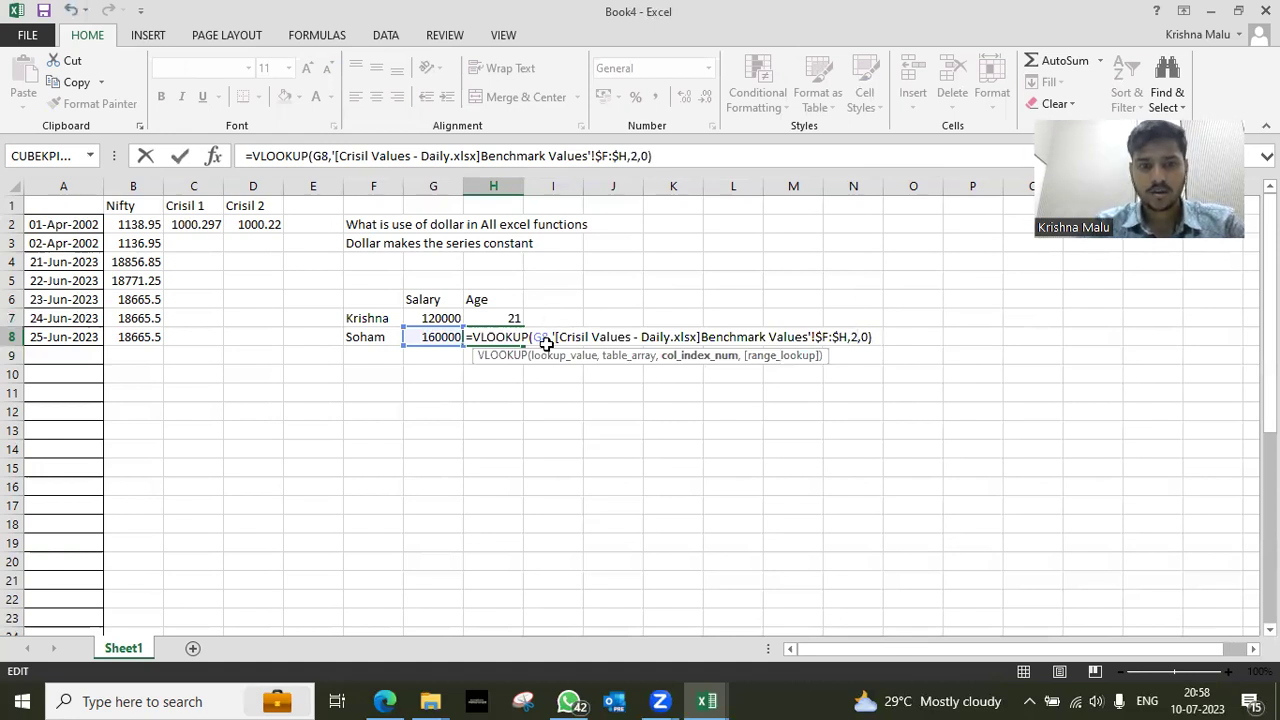
# Change the lookup value in H8's VLOOKUP to F8.
pyautogui.click(543, 336)
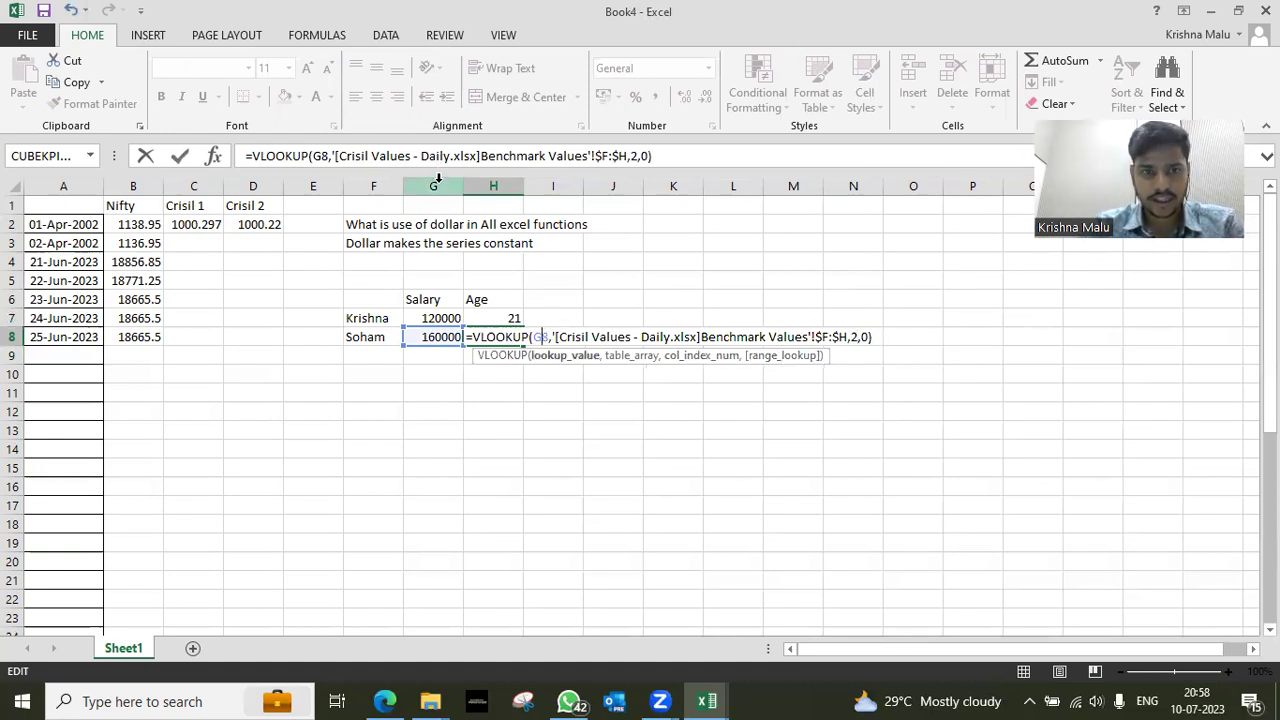
pyautogui.press('BackSpace')
pyautogui.write('f')
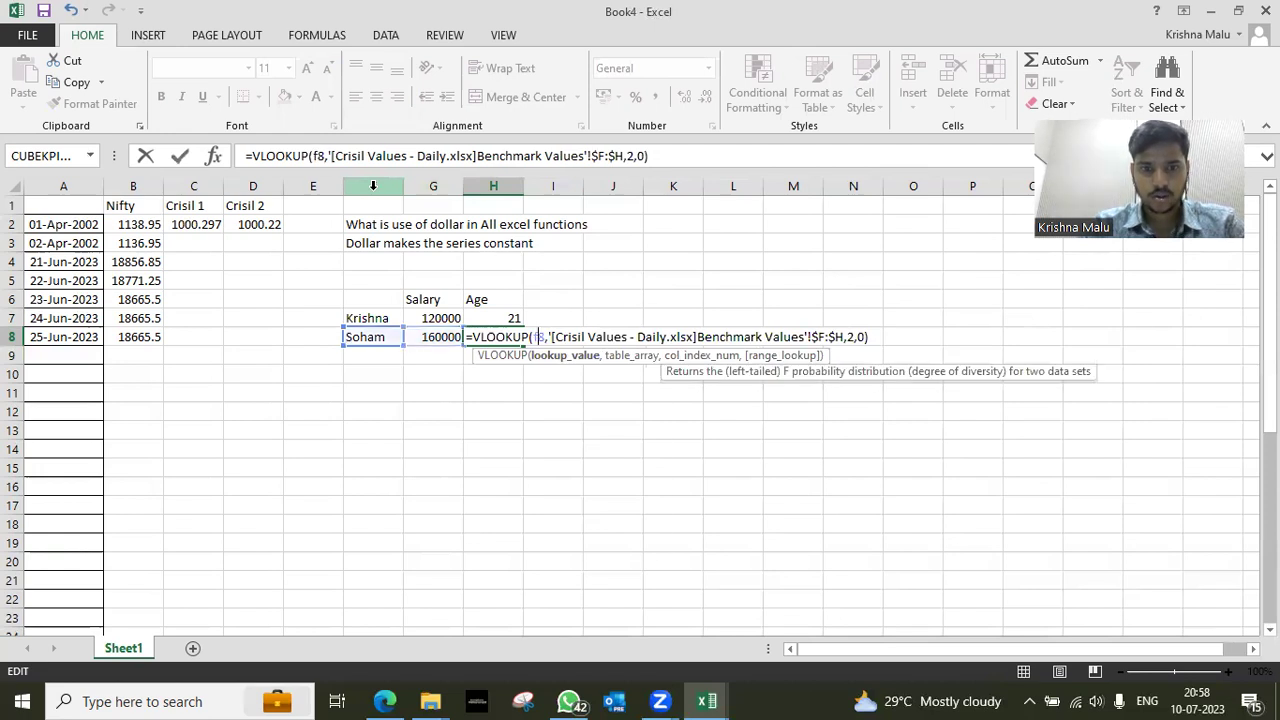
pyautogui.press('Return')
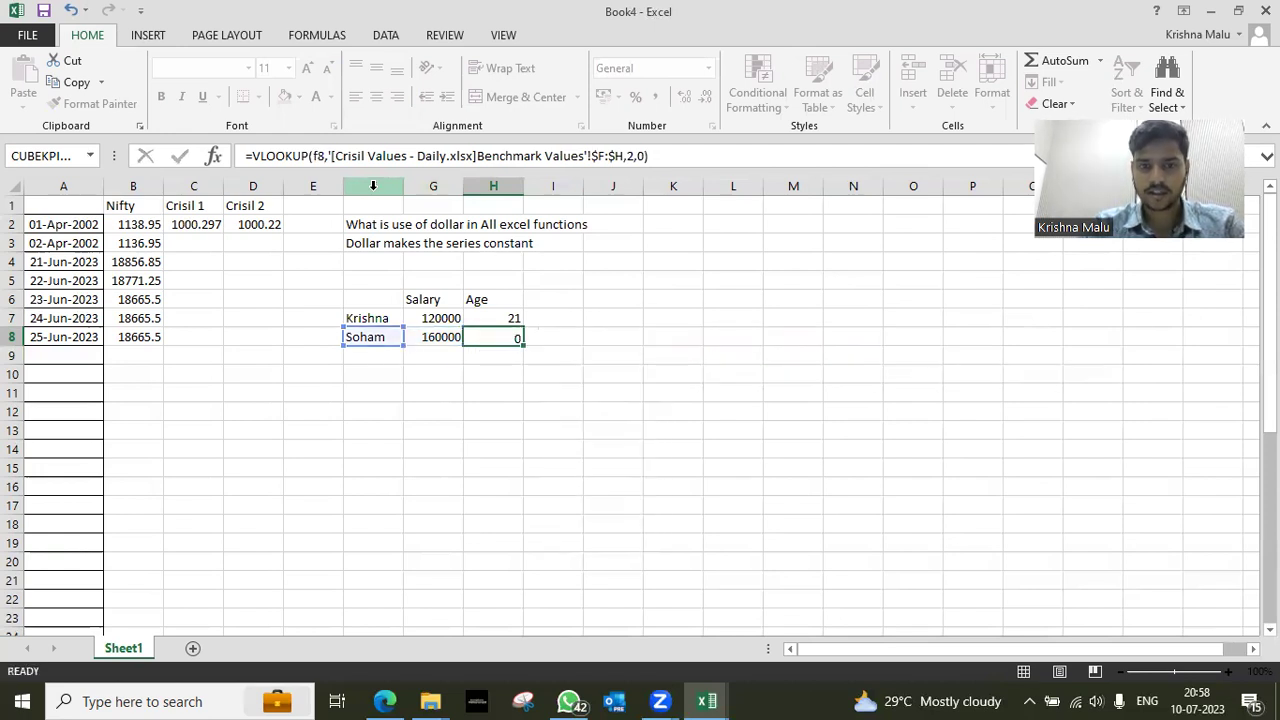
# Make the lookup value in G8's VLOOKUP an absolute reference, $F$8.
pyautogui.press('Up')
pyautogui.press('Left')
pyautogui.press('F2')
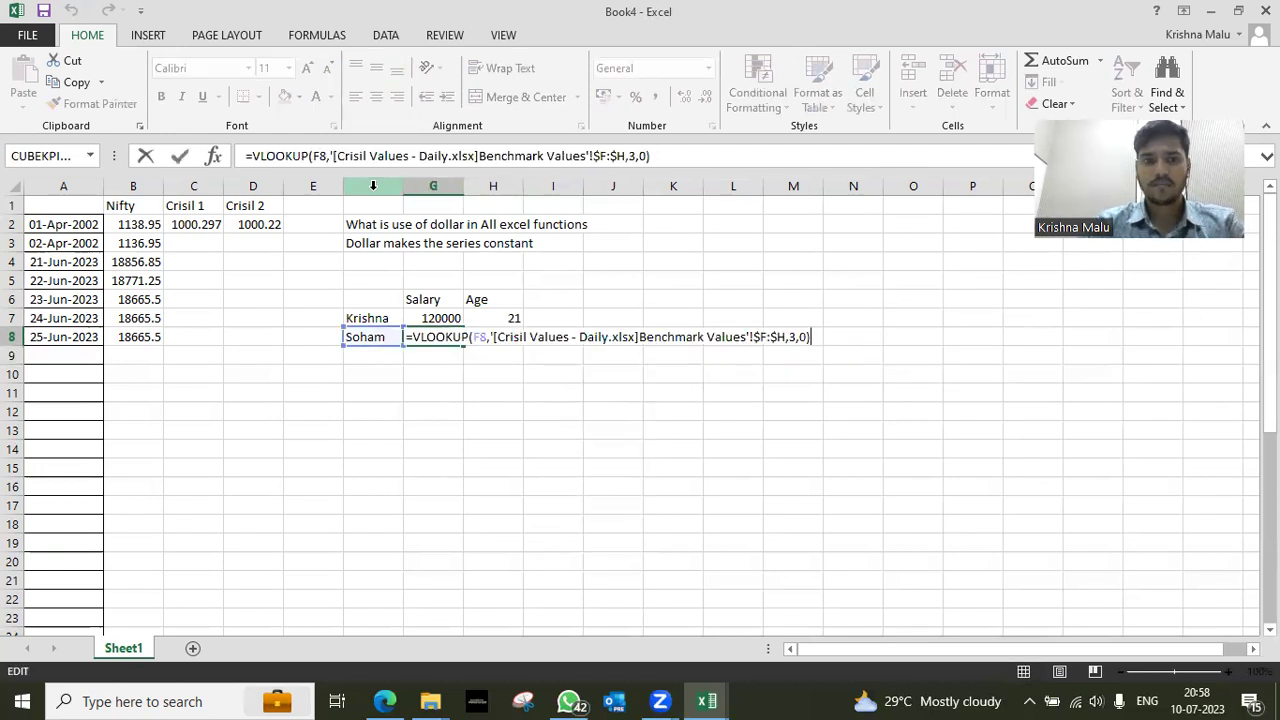
pyautogui.press('Left')
pyautogui.press('Left')
pyautogui.press('Left')
pyautogui.press('Left')
pyautogui.press('Left')
pyautogui.press('Left')
pyautogui.press('Left')
pyautogui.press('Left')
pyautogui.press('Left')
pyautogui.press('Left')
pyautogui.press('Left')
pyautogui.press('Left')
pyautogui.press('Left')
pyautogui.press('Left')
pyautogui.press('Left')
pyautogui.press('Left')
pyautogui.press('Left')
pyautogui.press('Left')
pyautogui.press('Left')
pyautogui.press('Left')
pyautogui.press('Left')
pyautogui.press('Left')
pyautogui.press('Left')
pyautogui.press('Left')
pyautogui.press('F4')
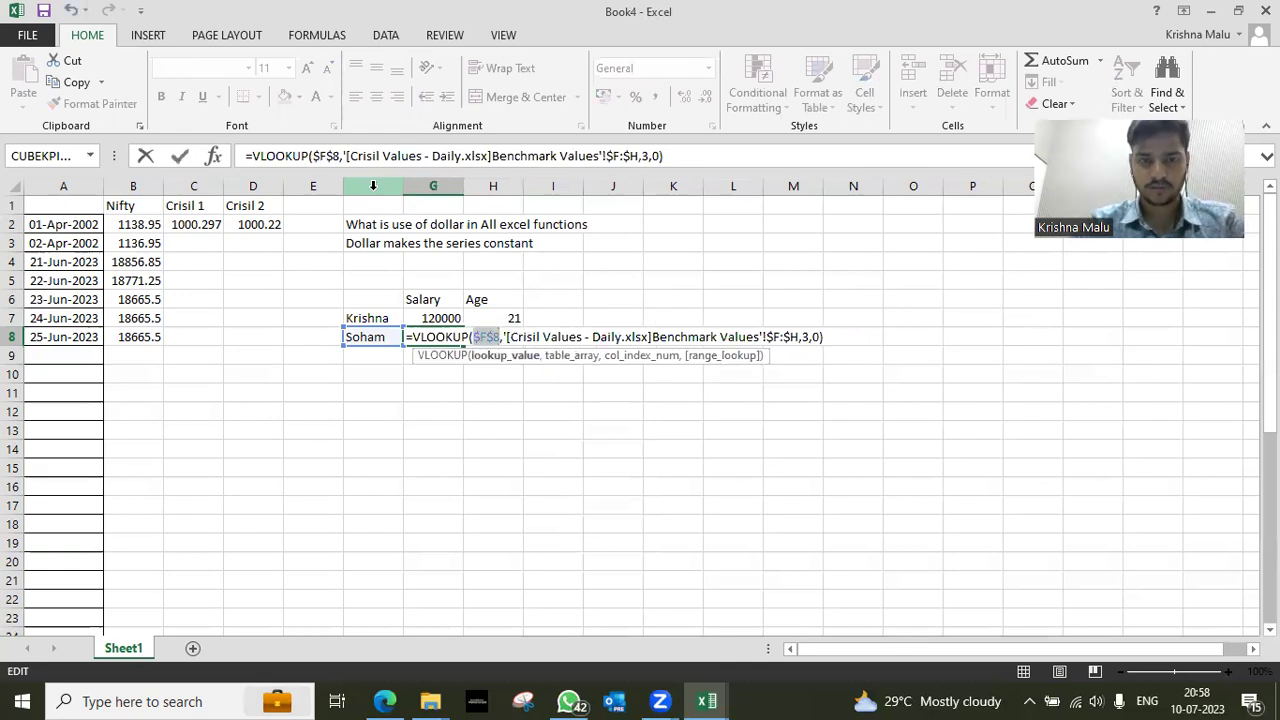
pyautogui.hotkey('ctrl', 'Return')
# Copy the lookup formula from G8 into H8 and set its column index to 2 for the age.
pyautogui.hotkey('ctrl', 'c')
pyautogui.press('Right')
pyautogui.hotkey('ctrl', 'v')
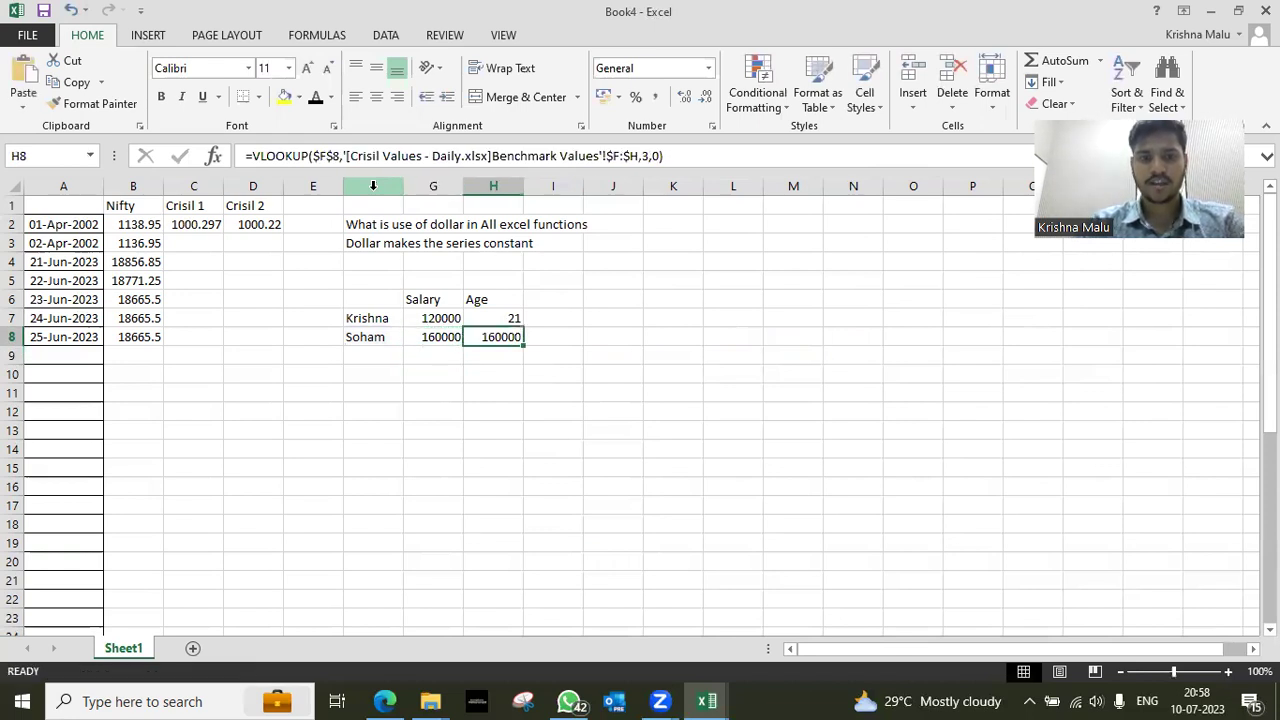
pyautogui.press('F2')
pyautogui.press('BackSpace')
pyautogui.write('2')
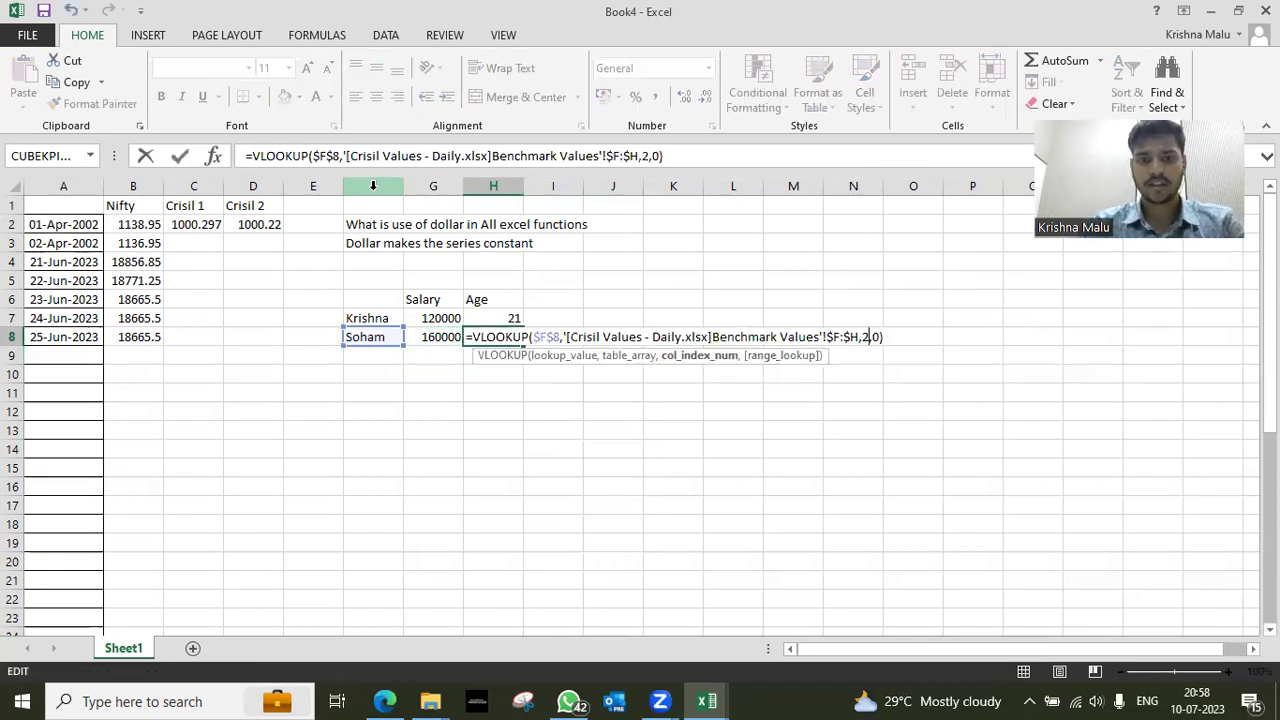
pyautogui.hotkey('ctrl', 'Return')
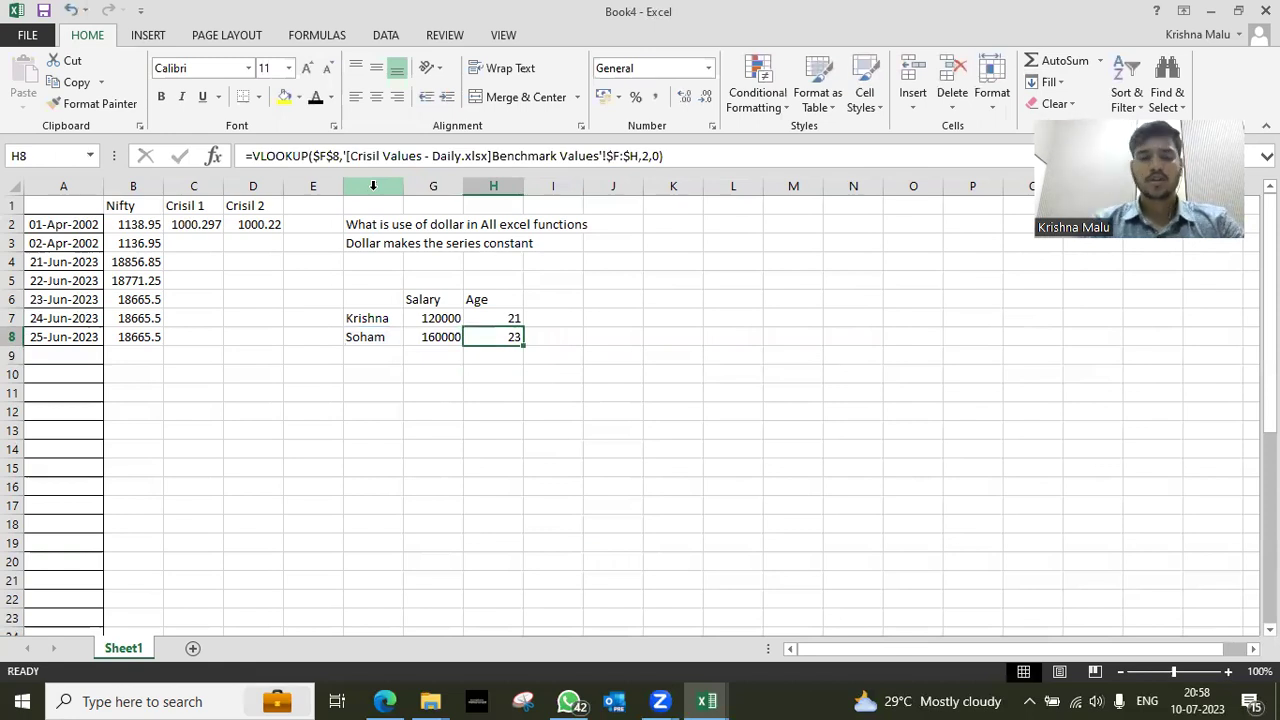
# Misspell the name in F7 by deleting its letter r, and inspect the salary lookup in G7.
pyautogui.press('Left')
pyautogui.press('Left')
pyautogui.press('Up')
pyautogui.press('Down')
pyautogui.hotkey('ctrl', 'Tab')
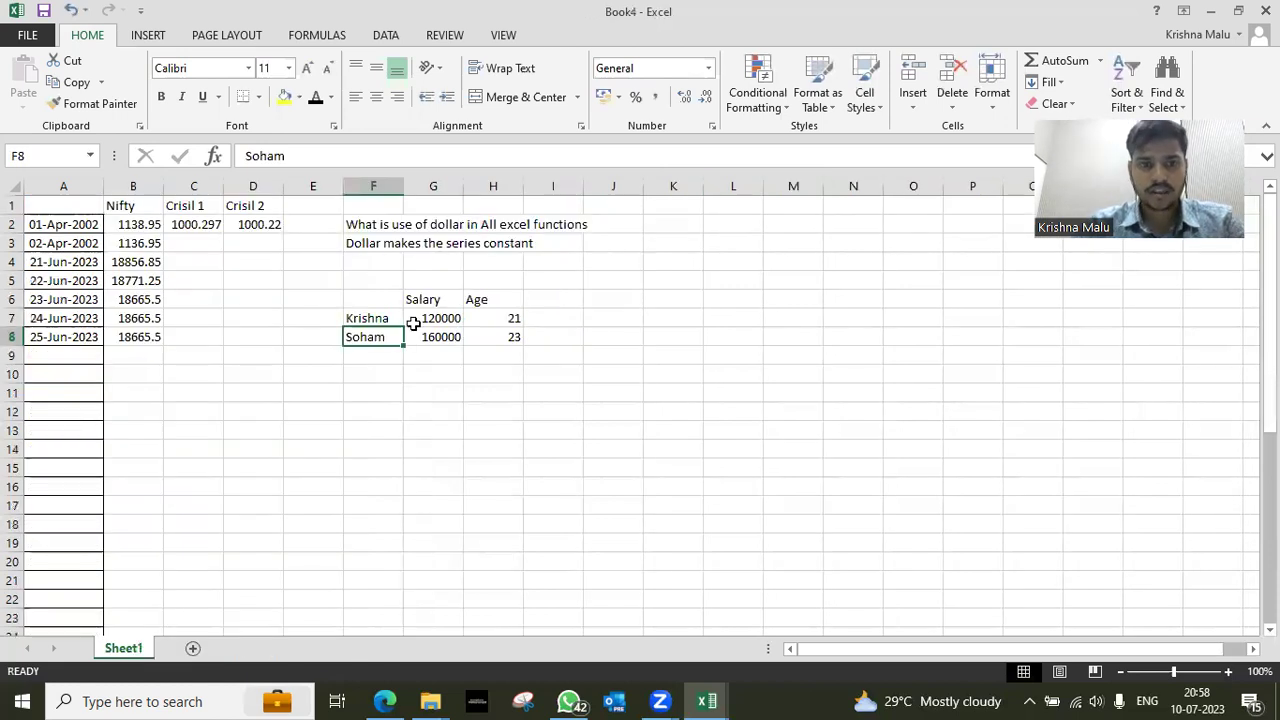
pyautogui.press('Up')
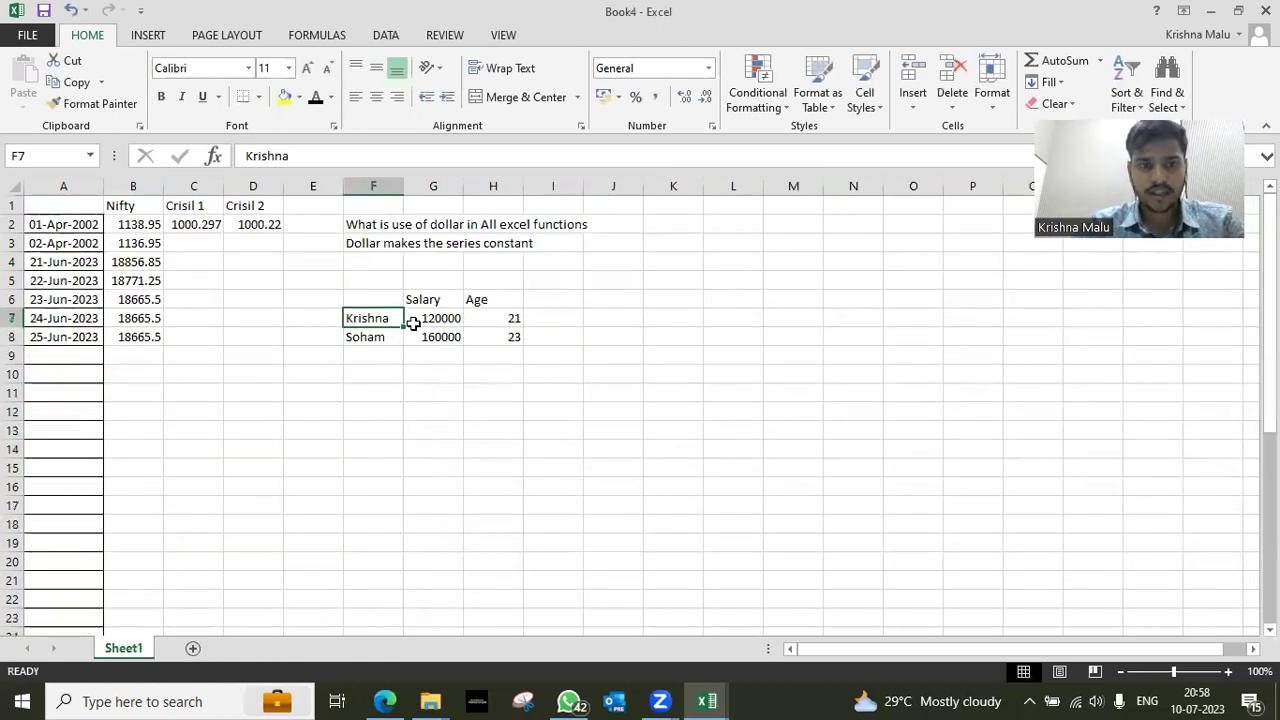
pyautogui.press('F2')
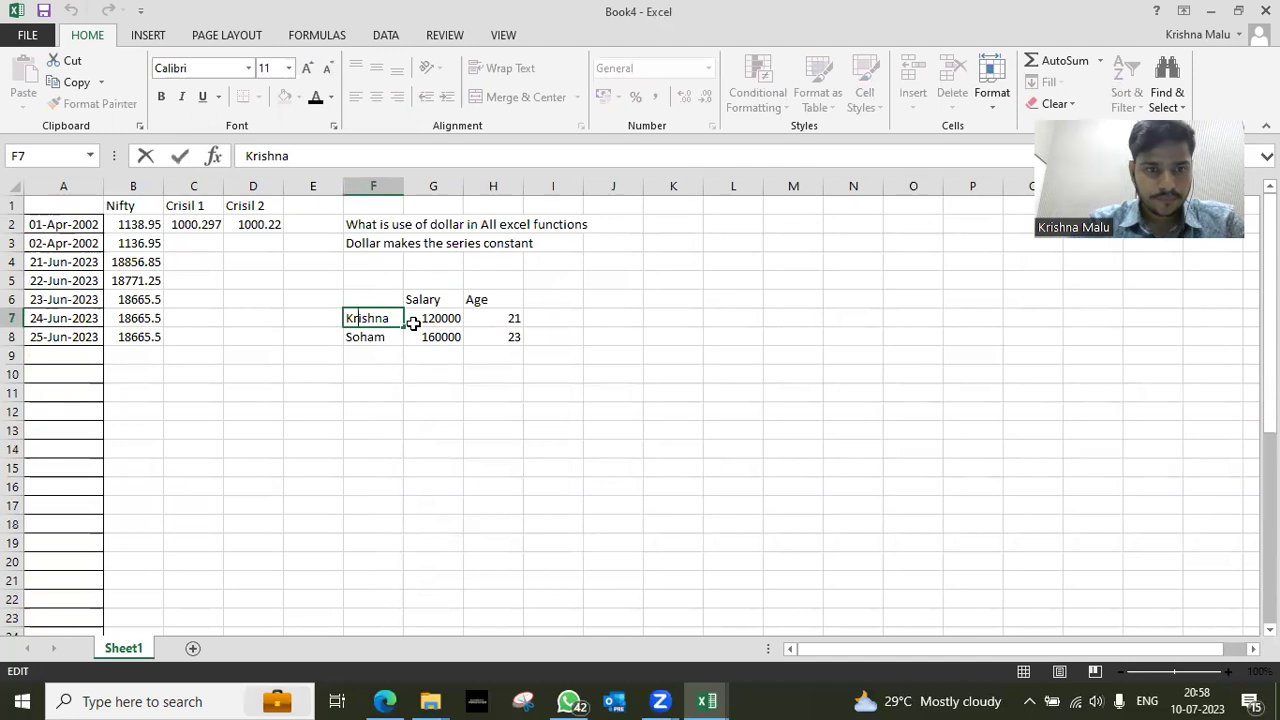
pyautogui.press('BackSpace')
pyautogui.press('Return')
pyautogui.press('Up')
pyautogui.press('Right')
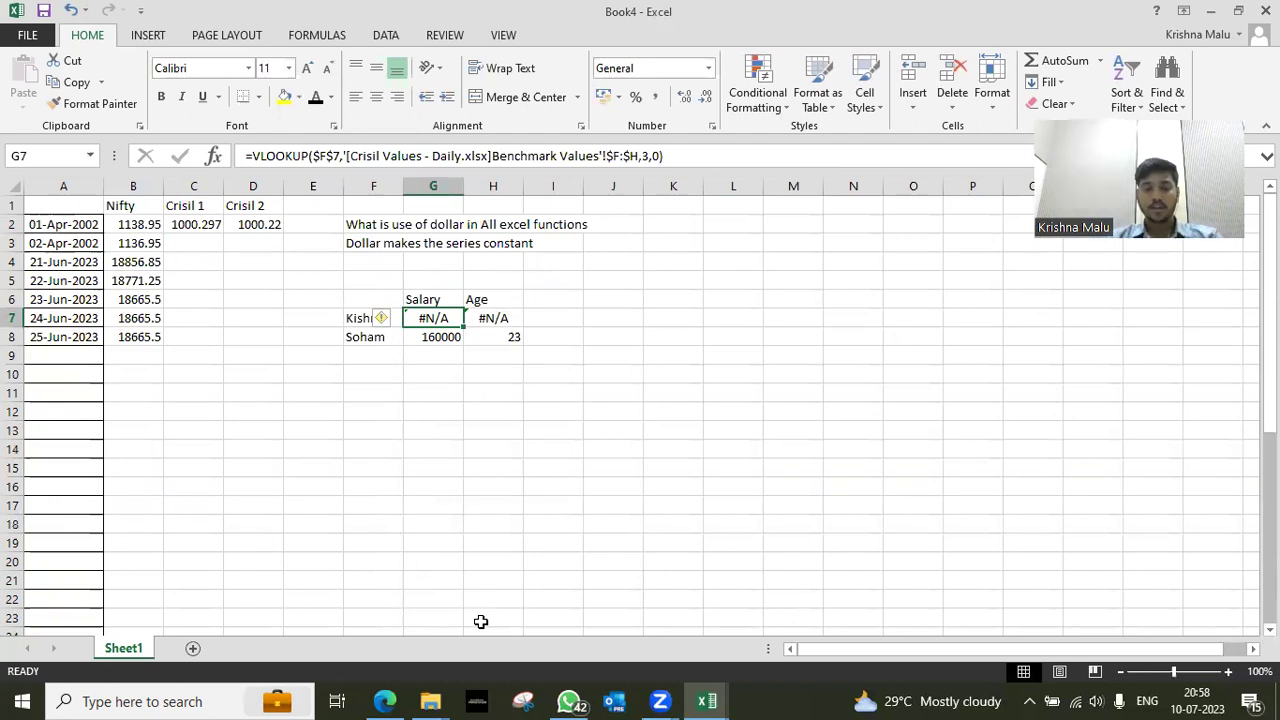
# Restore the missing letter r in F7's name and compare it with the source table in the Crisil Values workbook.
pyautogui.press('Left')
pyautogui.press('F2')
pyautogui.press('Left')
pyautogui.press('Left')
pyautogui.press('Left')
pyautogui.press('Left')
pyautogui.press('Left')
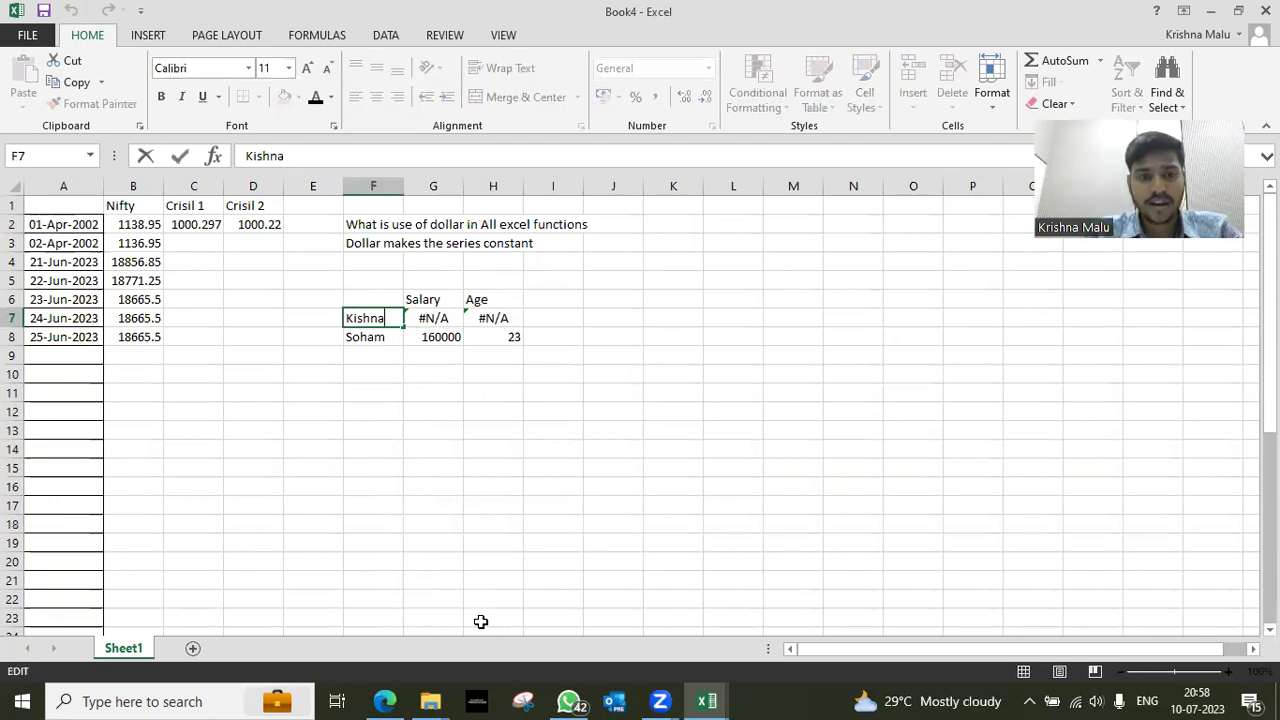
pyautogui.write('r')
pyautogui.press('Return')
pyautogui.press('Up')
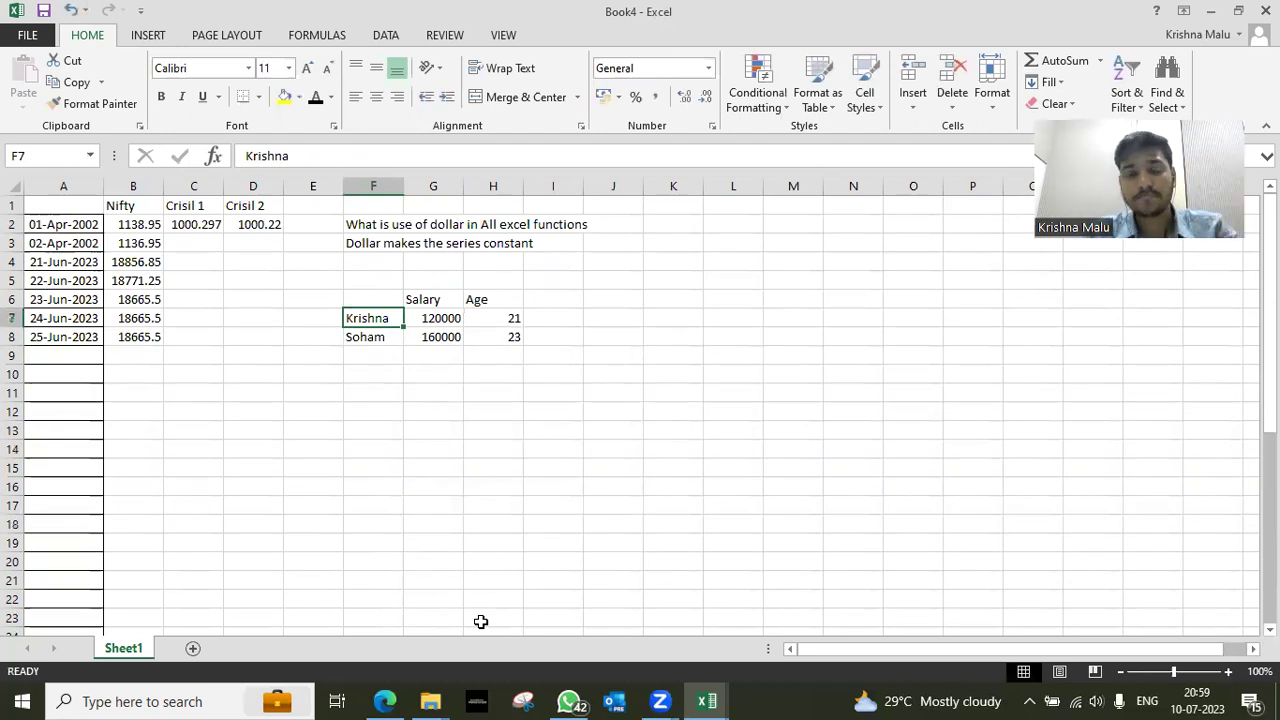
pyautogui.hotkey('ctrl', 'Tab')
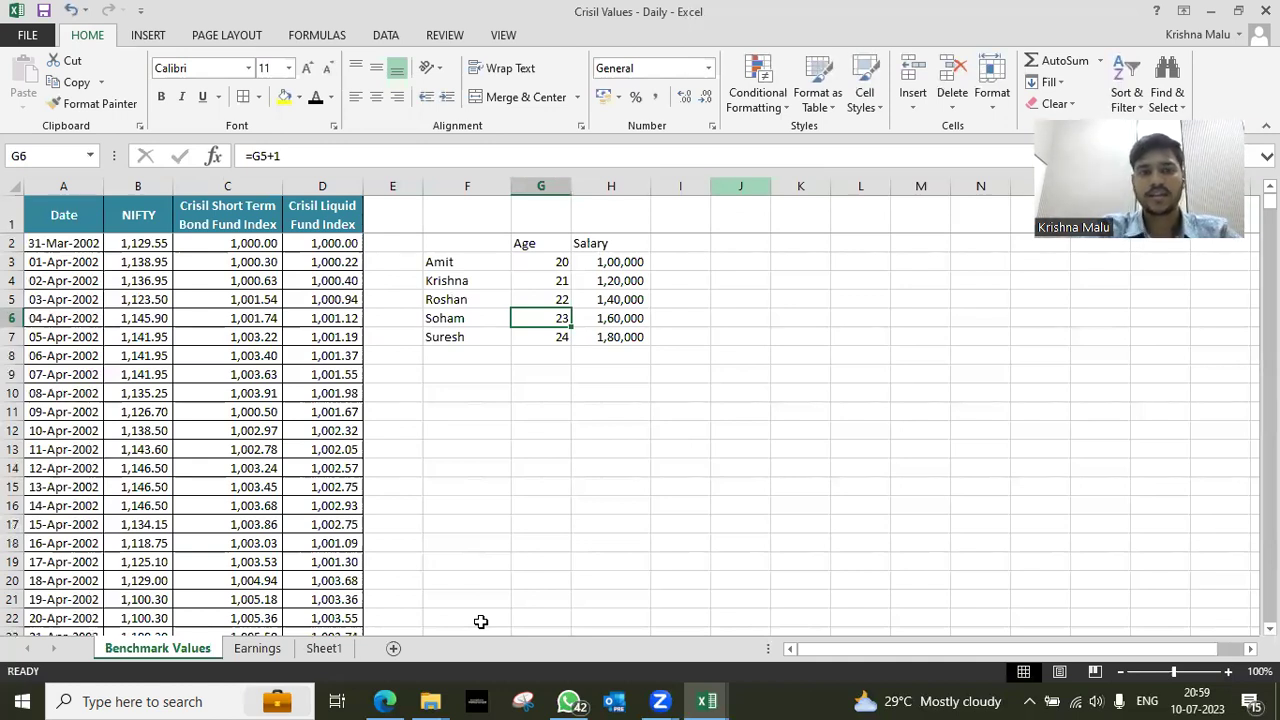
pyautogui.hotkey('ctrl', 'Tab')
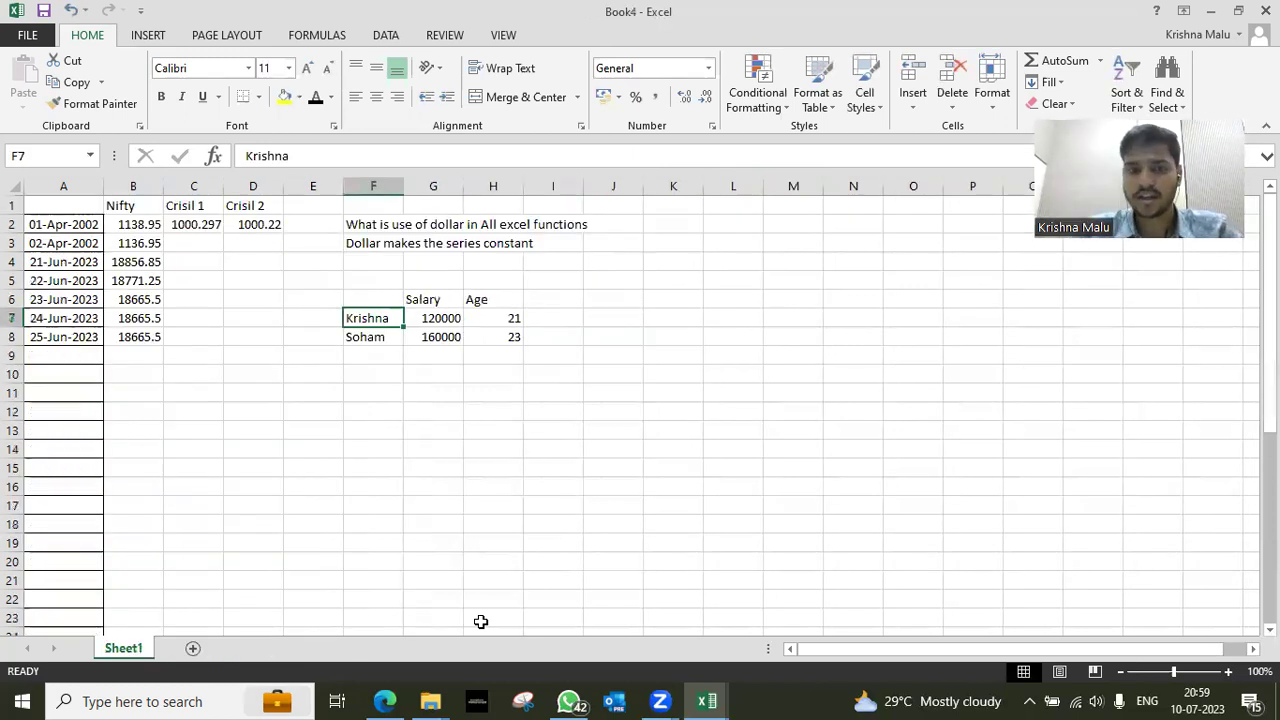
# Highlight the matching name in yellow in F4 of the Crisil Values workbook and in F7 of Book4.
pyautogui.hotkey('ctrl', 'Tab')
pyautogui.click(449, 283)
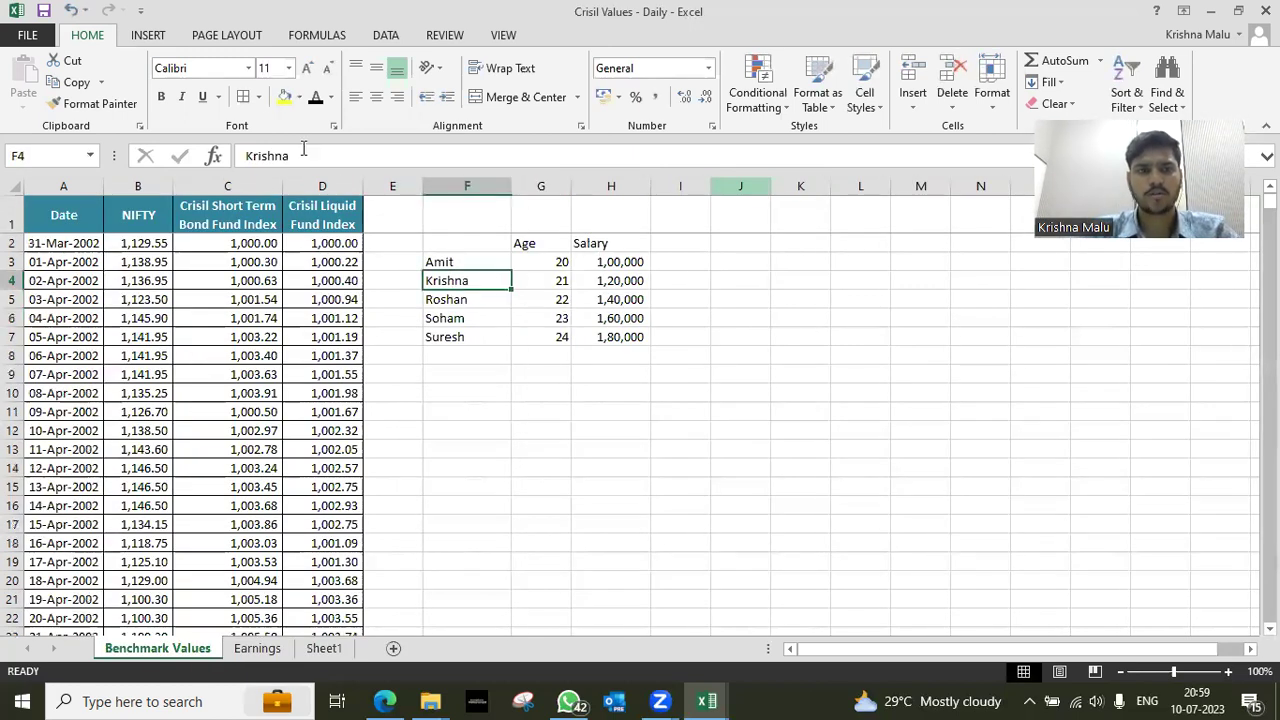
pyautogui.click(285, 96)
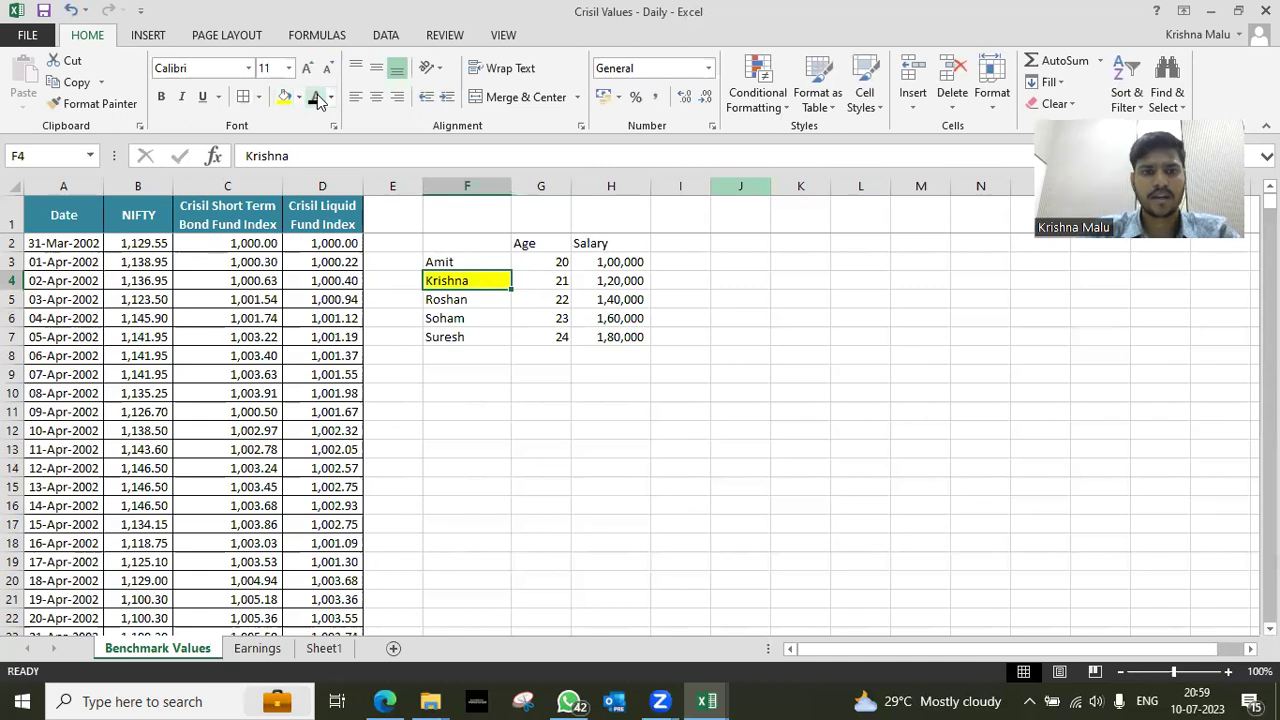
pyautogui.hotkey('ctrl', 'Tab')
pyautogui.click(283, 99)
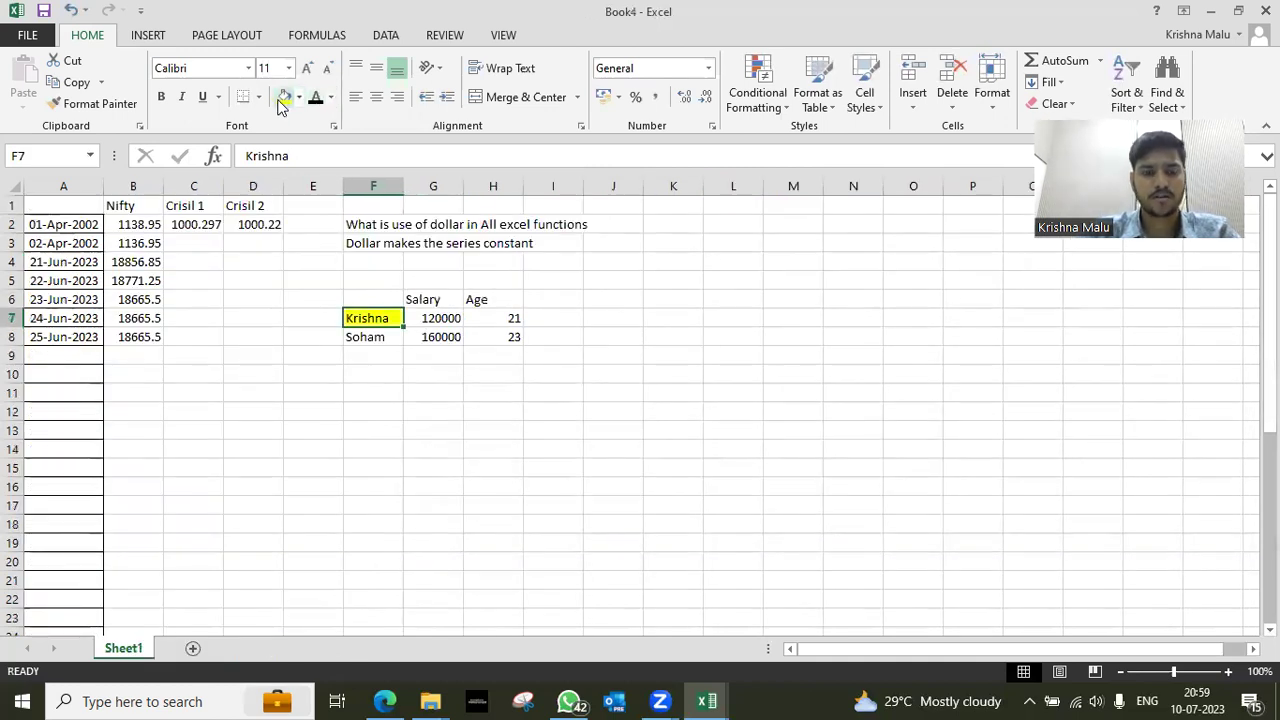
# Change the fill colour of F7 in Book4 to dark blue.
pyautogui.click(298, 97)
pyautogui.click(411, 206)
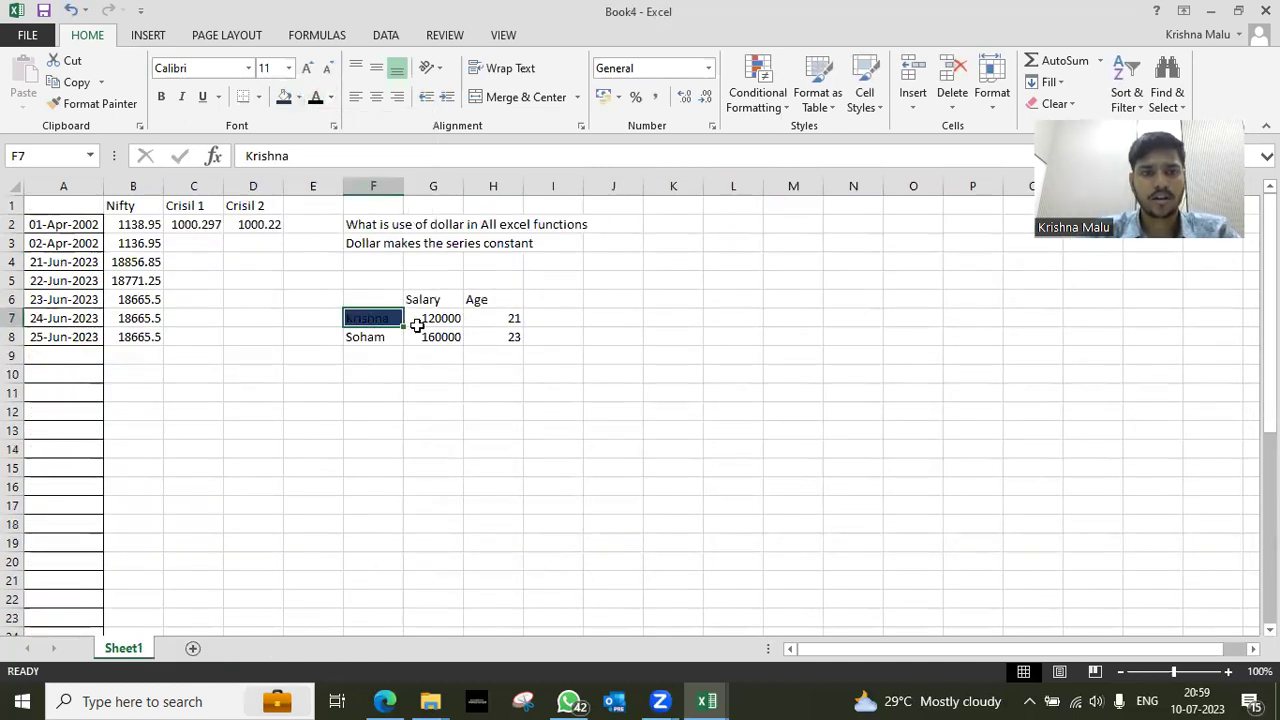
pyautogui.press('Right')
pyautogui.press('Right')
pyautogui.press('Left')
pyautogui.press('Left')
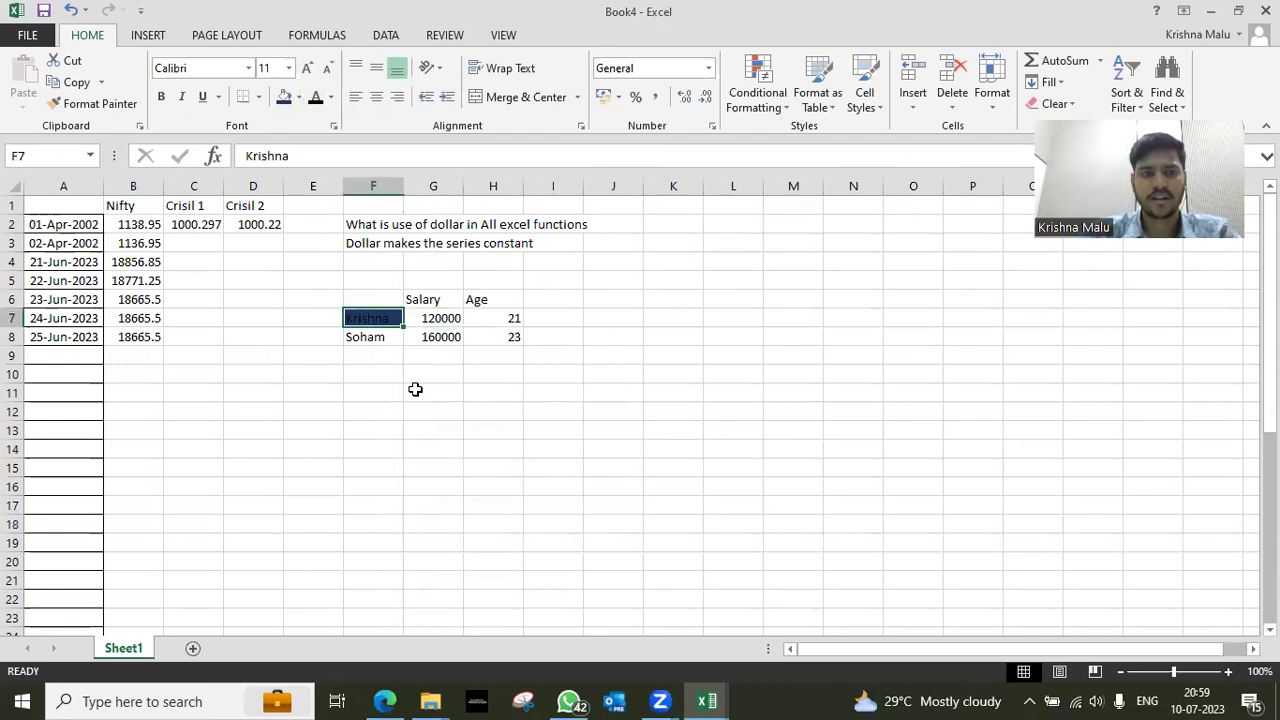
# Clear the fill from F7 in Book4 and undo the yellow highlight on F4 in the Crisil Values workbook.
pyautogui.click(298, 97)
pyautogui.click(322, 261)
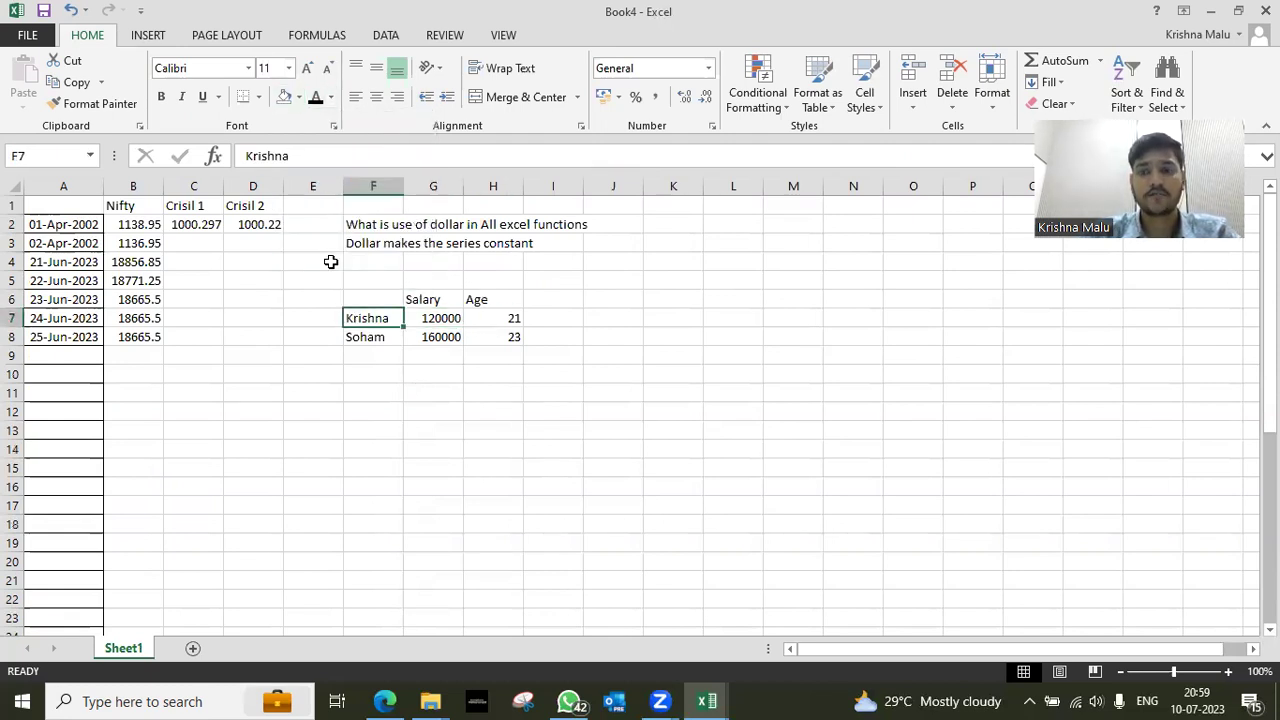
pyautogui.hotkey('ctrl', 'Tab')
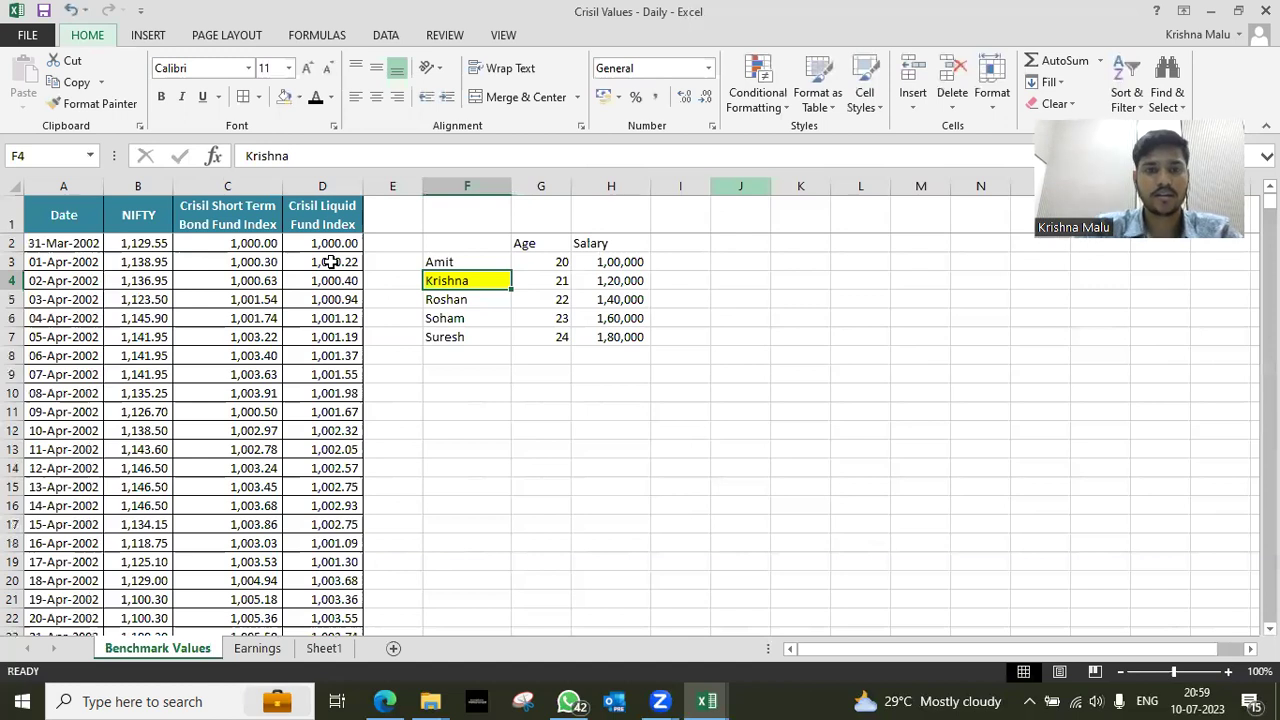
pyautogui.hotkey('ctrl', 'z')
pyautogui.press('Up')
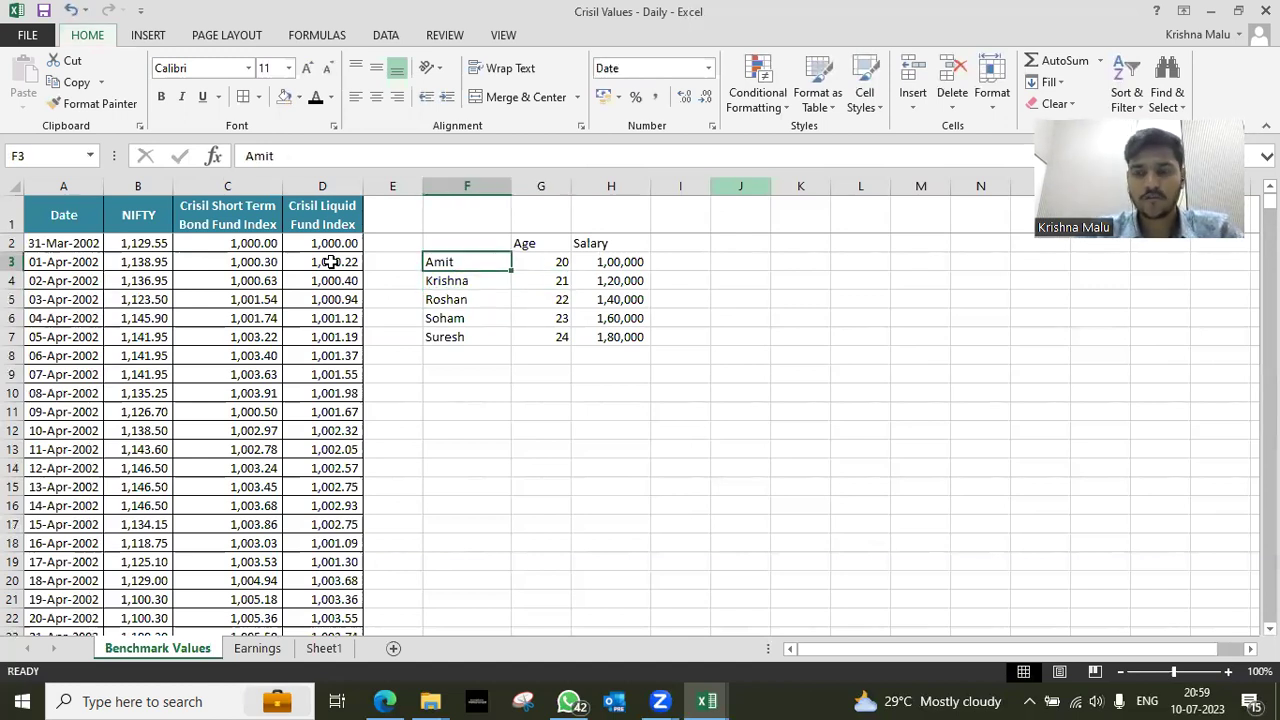
# Compare the names in the Crisil Values workbook's source table with the name and salary lookups in Book4.
pyautogui.press('Down')
pyautogui.press('Up')
pyautogui.press('Up')
pyautogui.press('Down')
pyautogui.press('Left')
pyautogui.press('Right')
pyautogui.hotkey('ctrl', 'Tab')
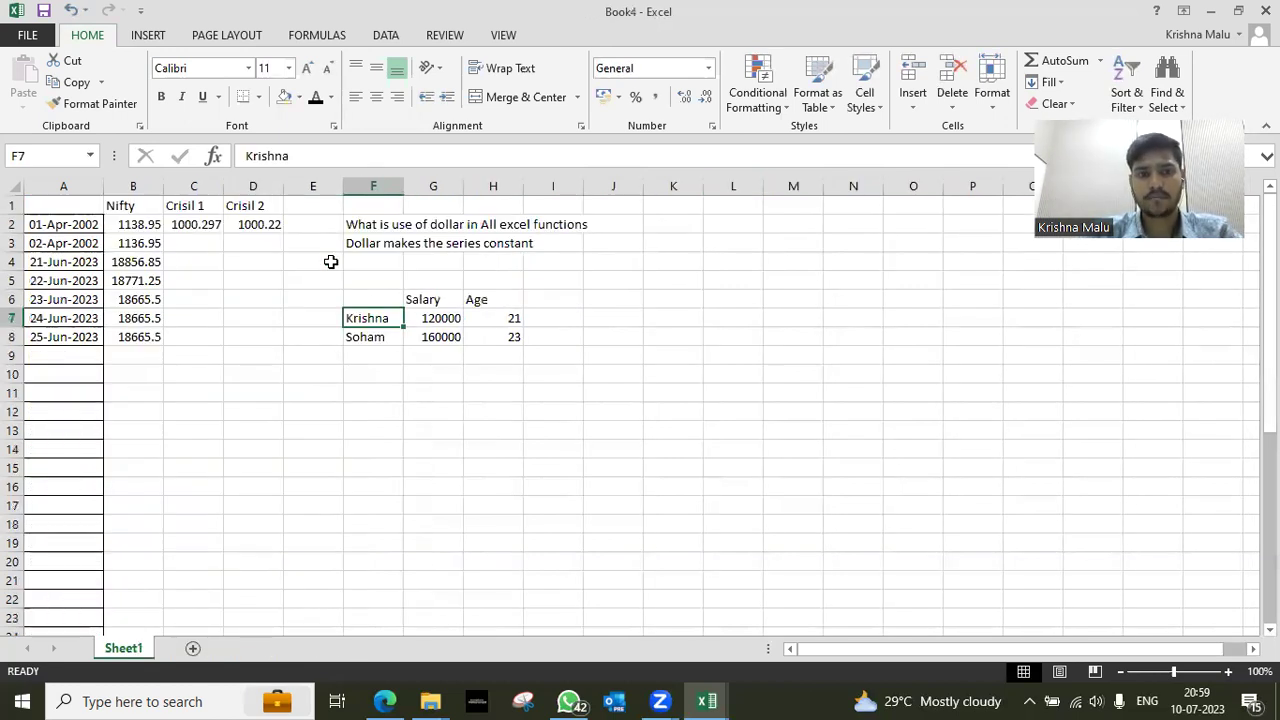
pyautogui.press('Right')
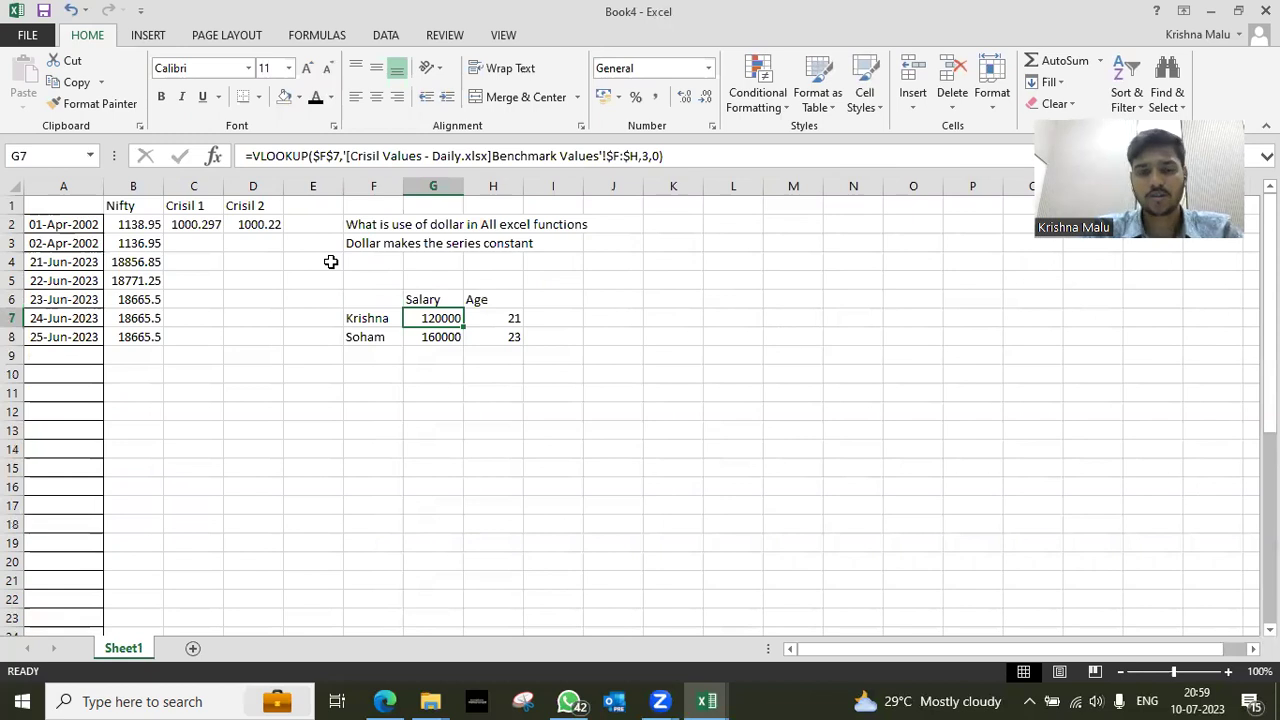
pyautogui.hotkey('ctrl', 'Tab')
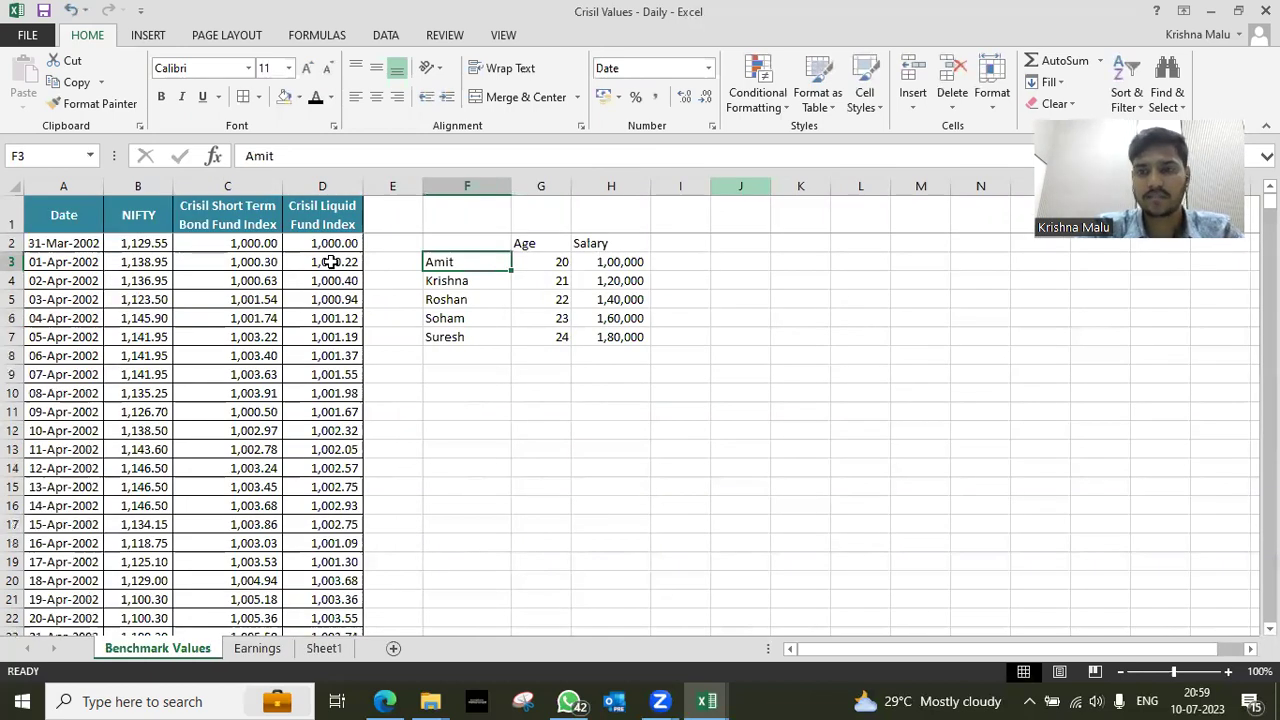
pyautogui.hotkey('ctrl', 'Tab')
pyautogui.press('Down')
pyautogui.press('Up')
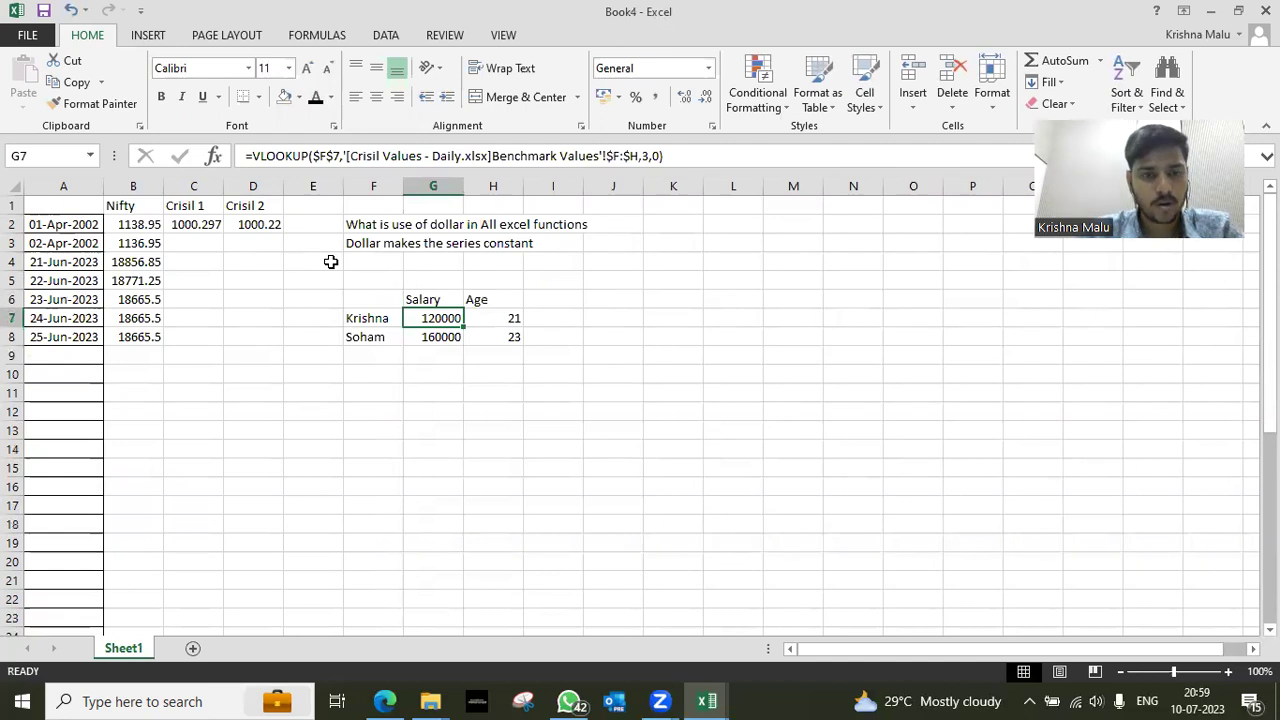
pyautogui.press('Up')
pyautogui.hotkey('ctrl', 'Tab')
pyautogui.hotkey('ctrl', 'Tab')
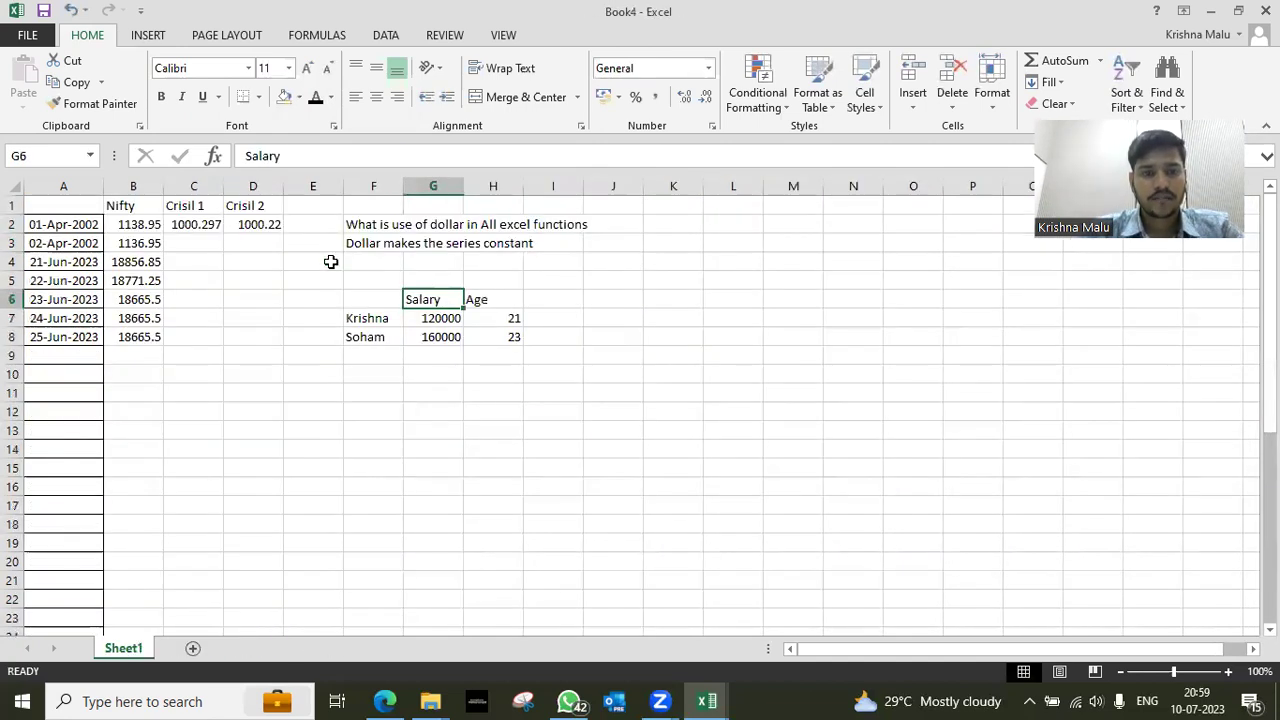
pyautogui.press('Down')
pyautogui.press('Right')
pyautogui.press('Left')
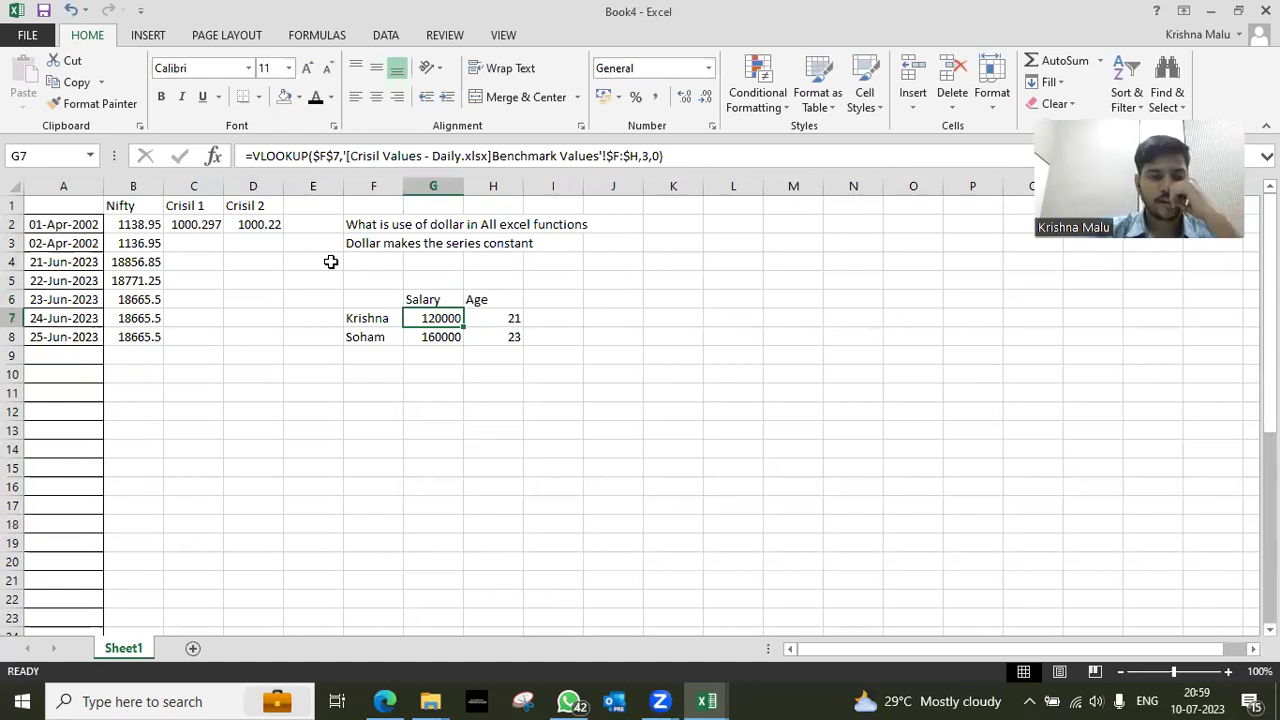
# Examine the table array and lookup value arguments of G7's VLOOKUP formula and the column F that it references.
pyautogui.press('F2')
pyautogui.press('Left')
pyautogui.press('Left')
pyautogui.press('Left')
pyautogui.press('Left')
pyautogui.press('Left')
pyautogui.press('Left')
pyautogui.press('Left')
pyautogui.press('Left')
pyautogui.press('Left')
pyautogui.press('Left')
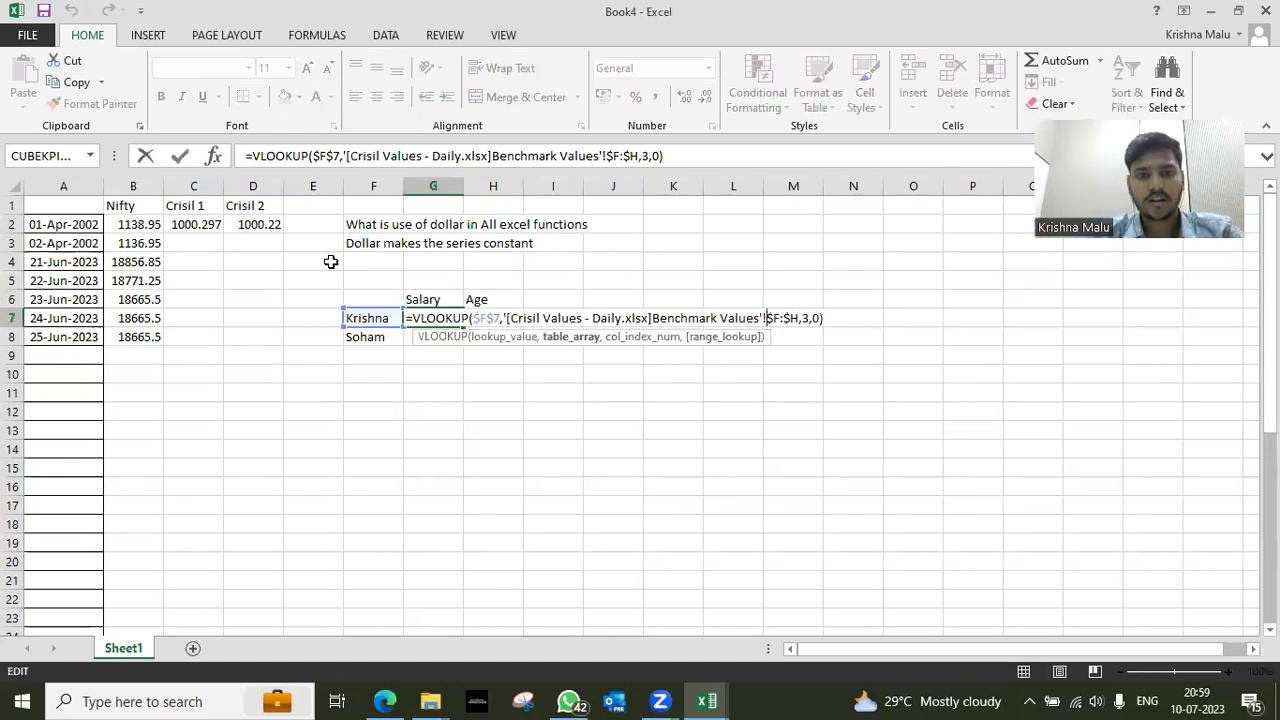
pyautogui.press('Left')
pyautogui.press('Left')
pyautogui.press('Left')
pyautogui.press('Left')
pyautogui.press('Left')
pyautogui.press('Left')
pyautogui.press('Left')
pyautogui.press('Left')
pyautogui.press('Left')
pyautogui.press('Left')
pyautogui.press('Left')
pyautogui.press('Left')
pyautogui.press('Left')
pyautogui.press('Left')
pyautogui.press('Left')
pyautogui.press('Left')
pyautogui.press('Left')
pyautogui.press('Left')
pyautogui.press('Left')
pyautogui.press('Left')
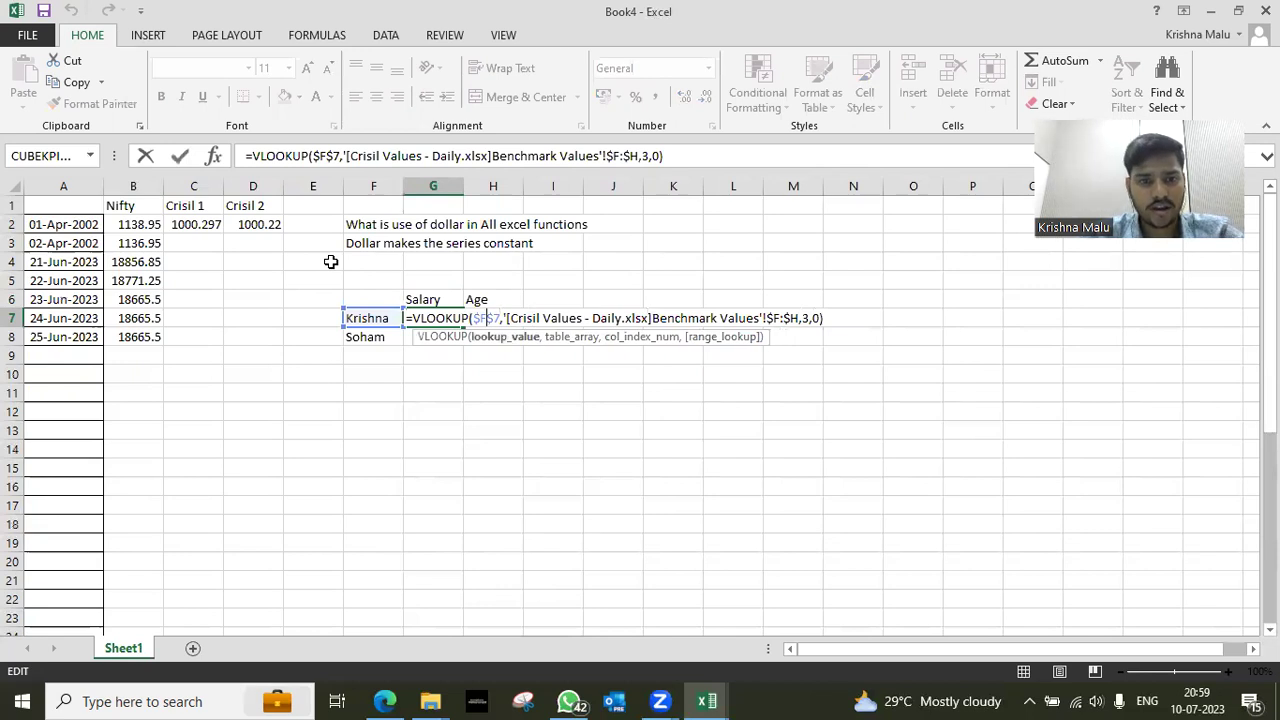
pyautogui.press('Left')
pyautogui.press('Left')
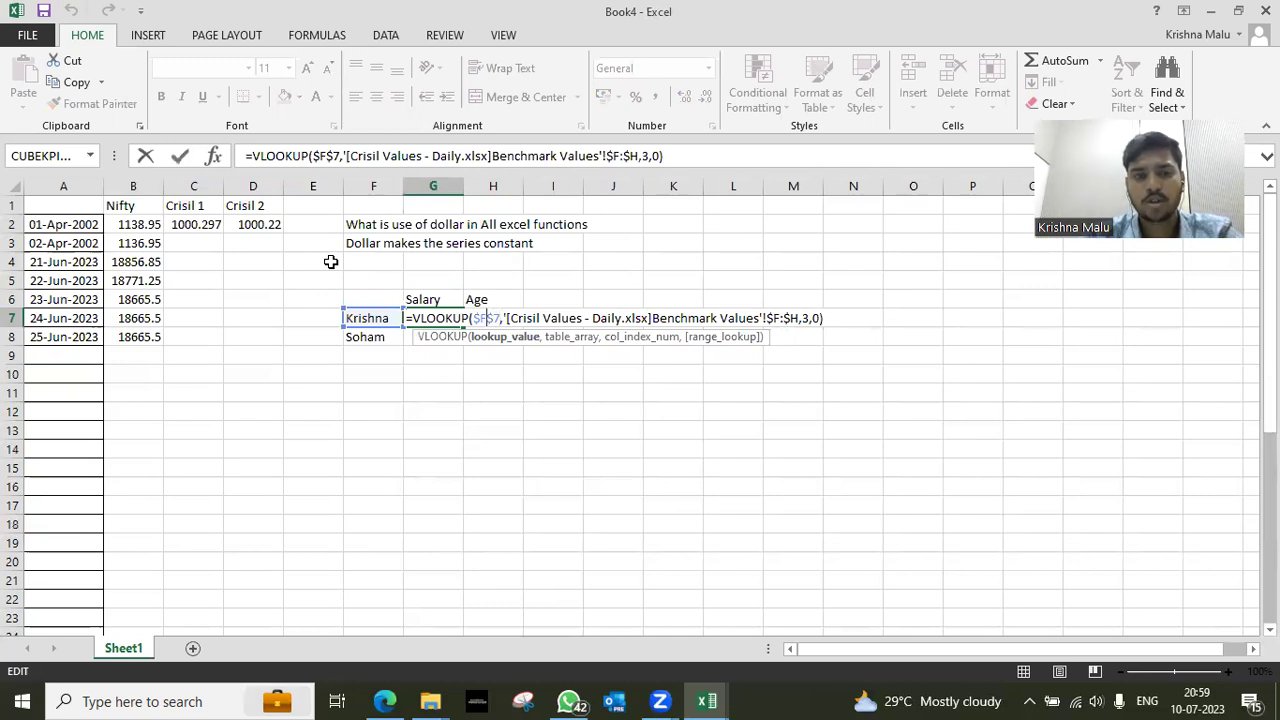
pyautogui.press('Return')
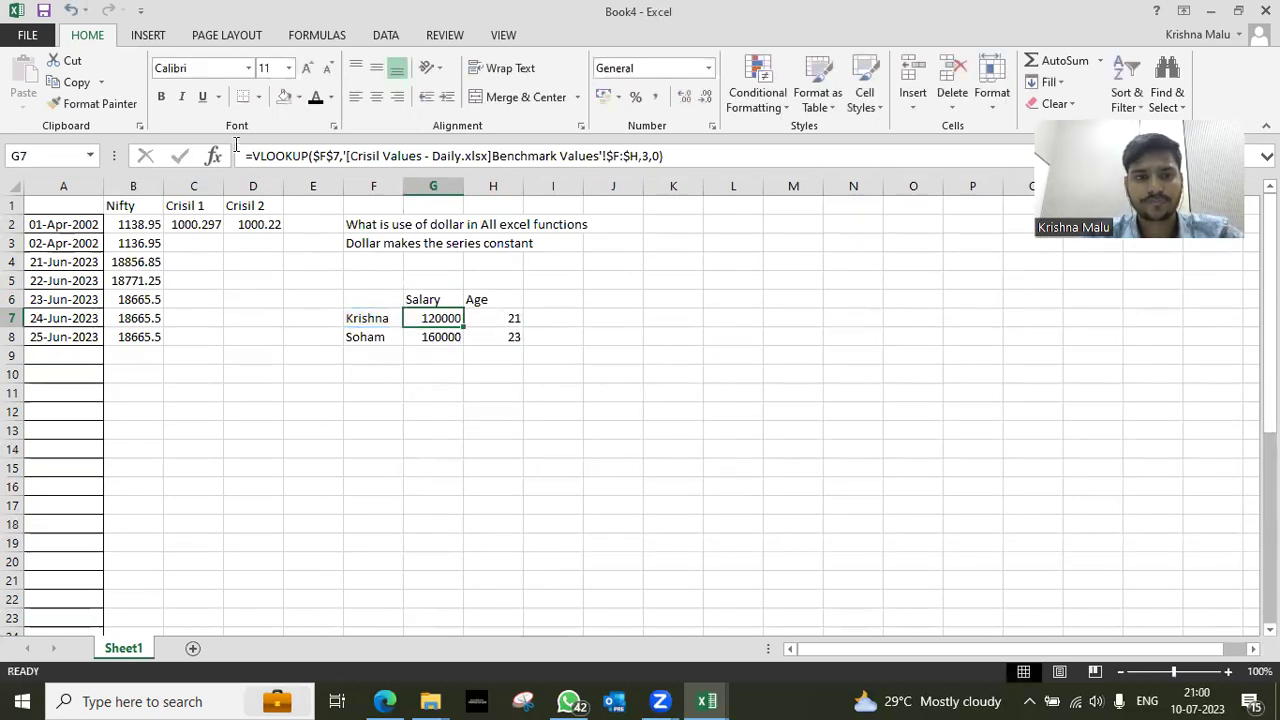
pyautogui.click(364, 185)
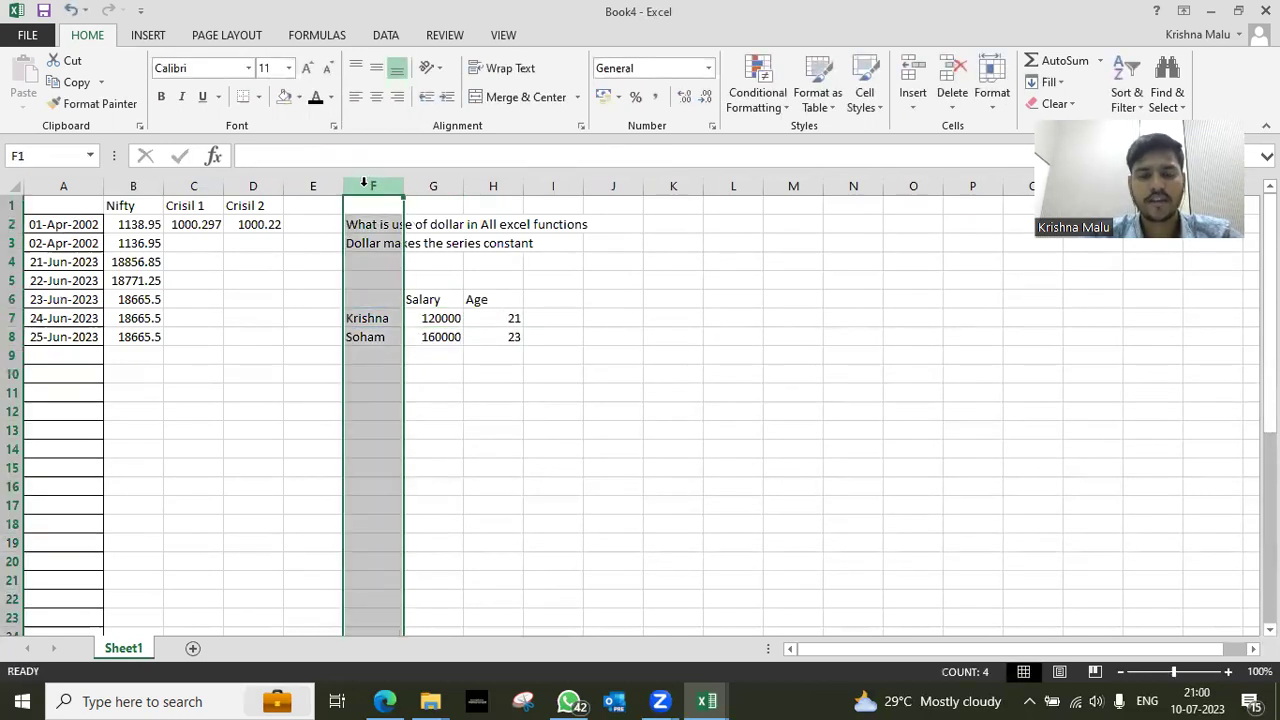
# Change the lookup value in G7's VLOOKUP to $F7 so that only the column stays fixed.
pyautogui.click(455, 318)
pyautogui.press('Left')
pyautogui.doubleClick(453, 318)
pyautogui.press('Left')
pyautogui.press('Left')
pyautogui.press('Left')
pyautogui.press('Left')
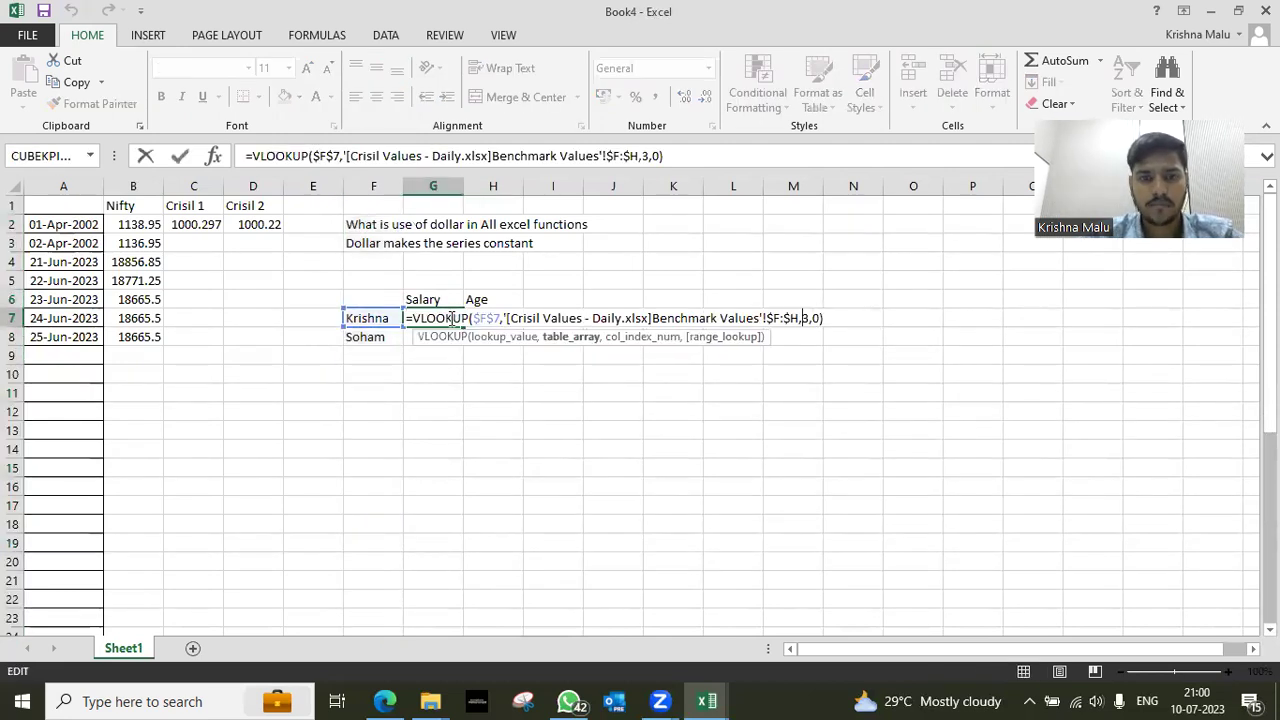
pyautogui.hotkey('ctrl', 'Left')
pyautogui.hotkey('ctrl', 'Left')
pyautogui.hotkey('ctrl', 'Left')
pyautogui.hotkey('ctrl', 'Left')
pyautogui.hotkey('ctrl', 'Left')
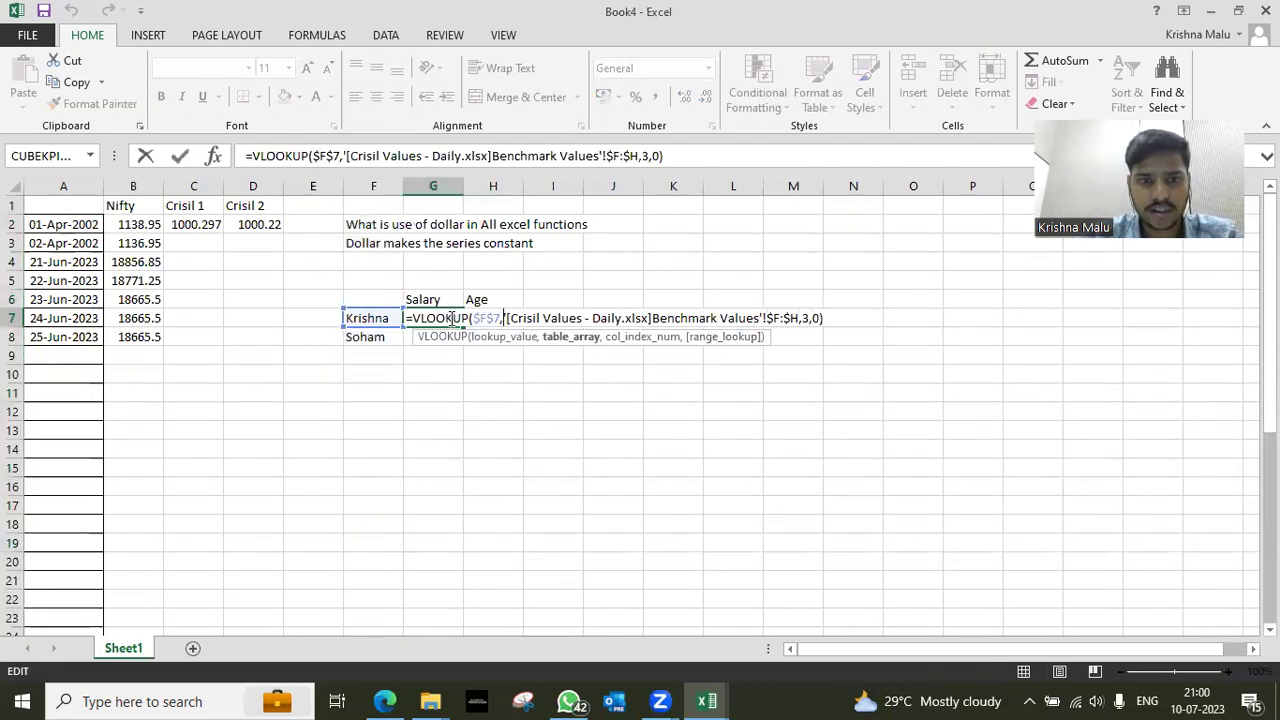
pyautogui.press('BackSpace')
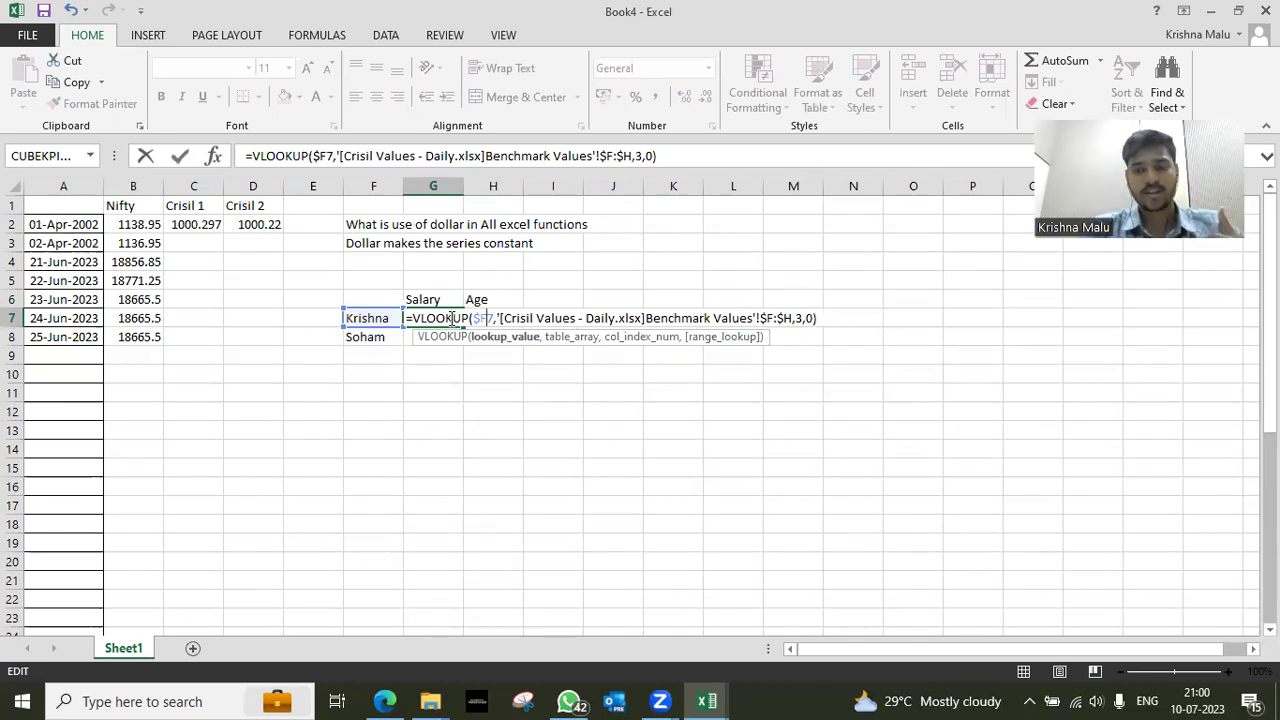
pyautogui.press('Return')
# Copy the salary lookup formula from G7 into G8.
pyautogui.click(450, 318)
pyautogui.hotkey('ctrl', 'c')
pyautogui.press('Down')
pyautogui.press('Return')
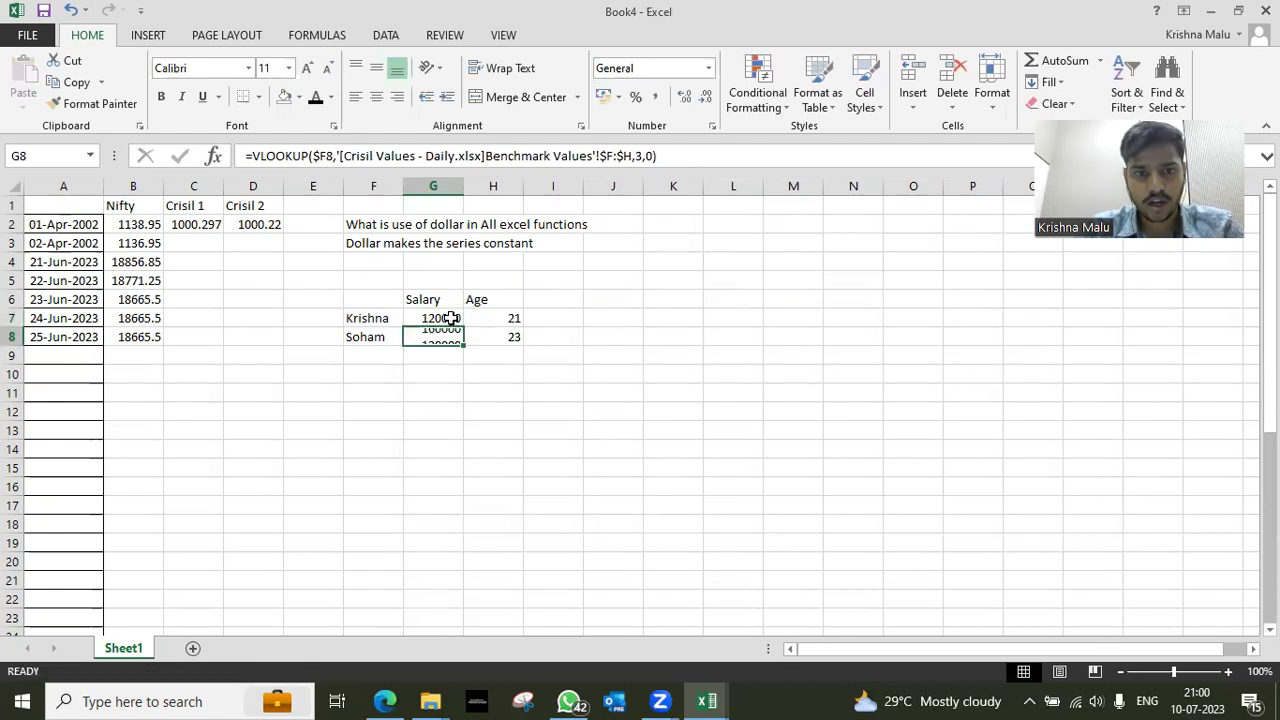
pyautogui.press('Left')
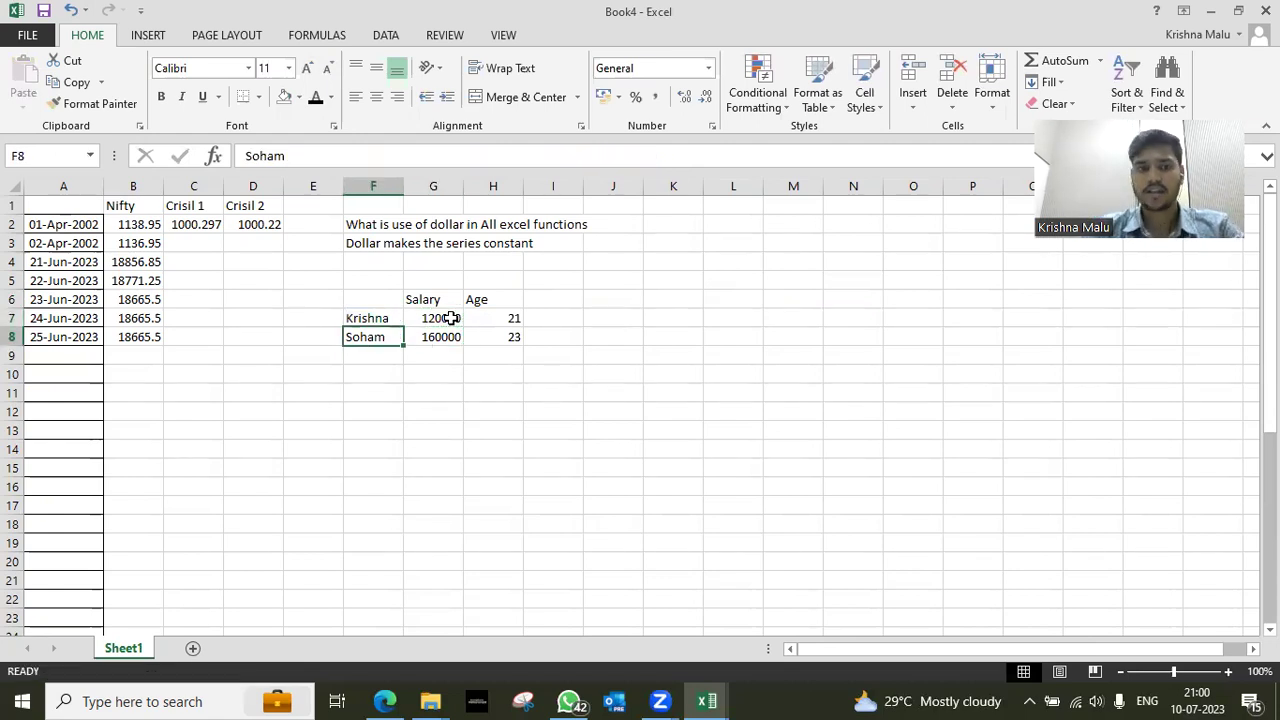
# Enter the name from the source table's third row in F9 and copy the salary lookup from G8 into G9.
pyautogui.press('Down')
pyautogui.write('Roshan')
pyautogui.press('Return')
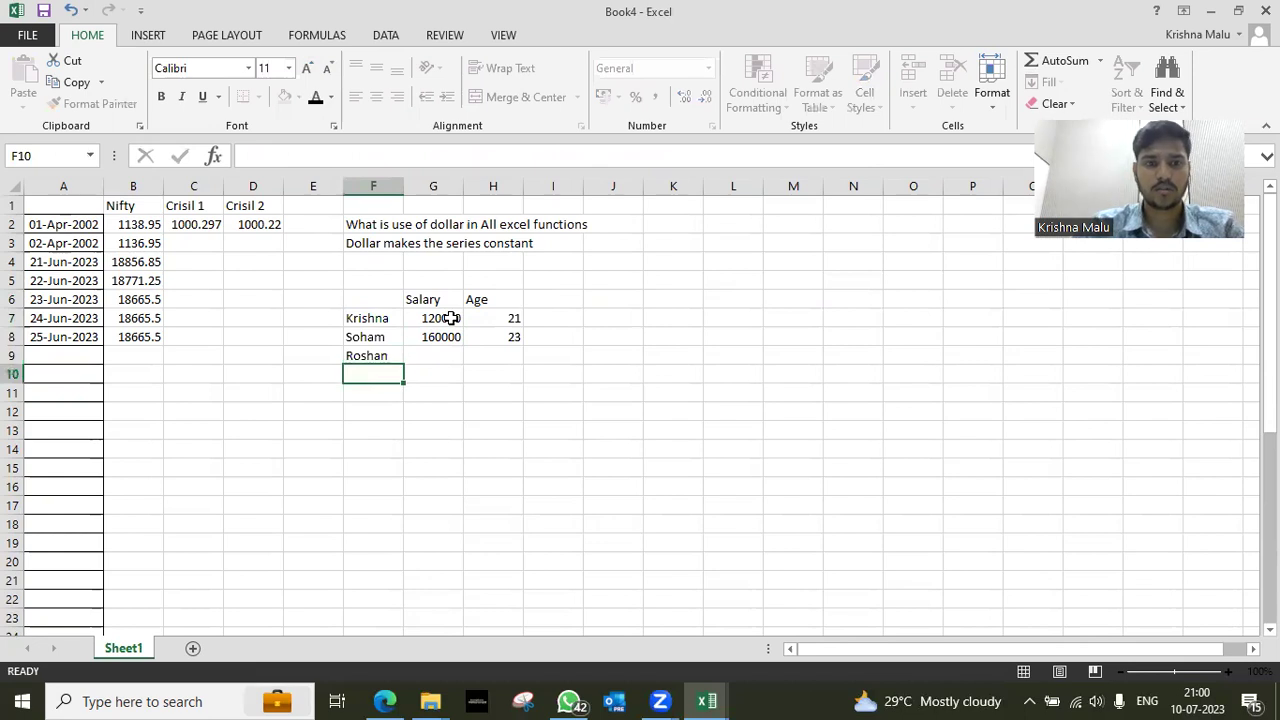
pyautogui.press('Up')
pyautogui.press('Right')
pyautogui.press('Up')
pyautogui.hotkey('ctrl', 'c')
pyautogui.press('Down')
pyautogui.press('Return')
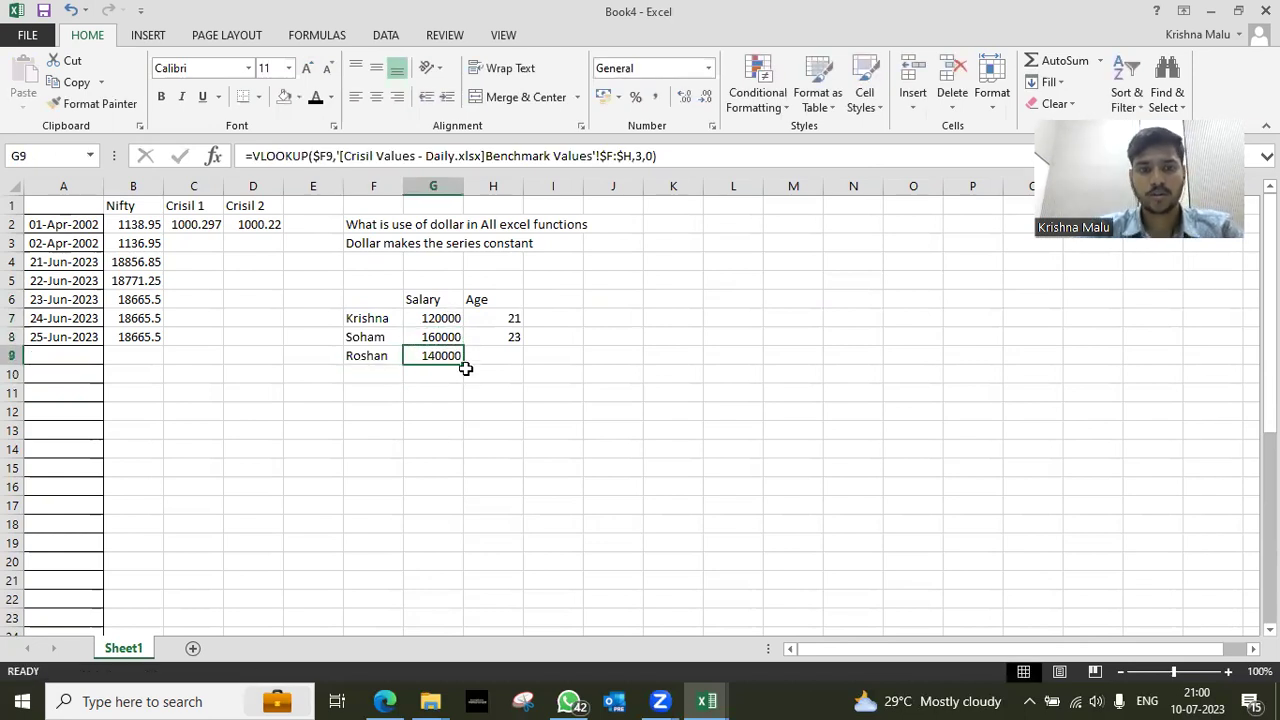
# Check G9's looked-up salary against cell H5 in the Crisil Values workbook.
pyautogui.hotkey('ctrl', 'Tab')
pyautogui.click(607, 299)
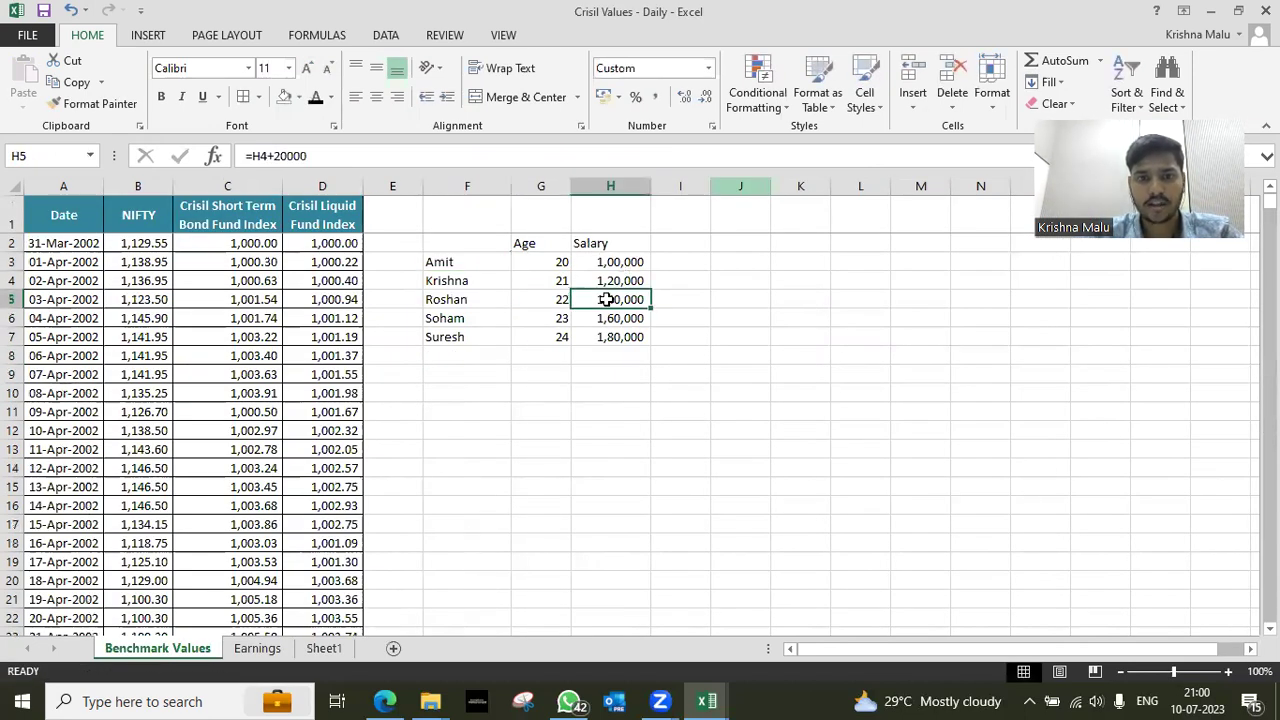
pyautogui.hotkey('ctrl', 'Tab')
pyautogui.hotkey('ctrl', 'Tab')
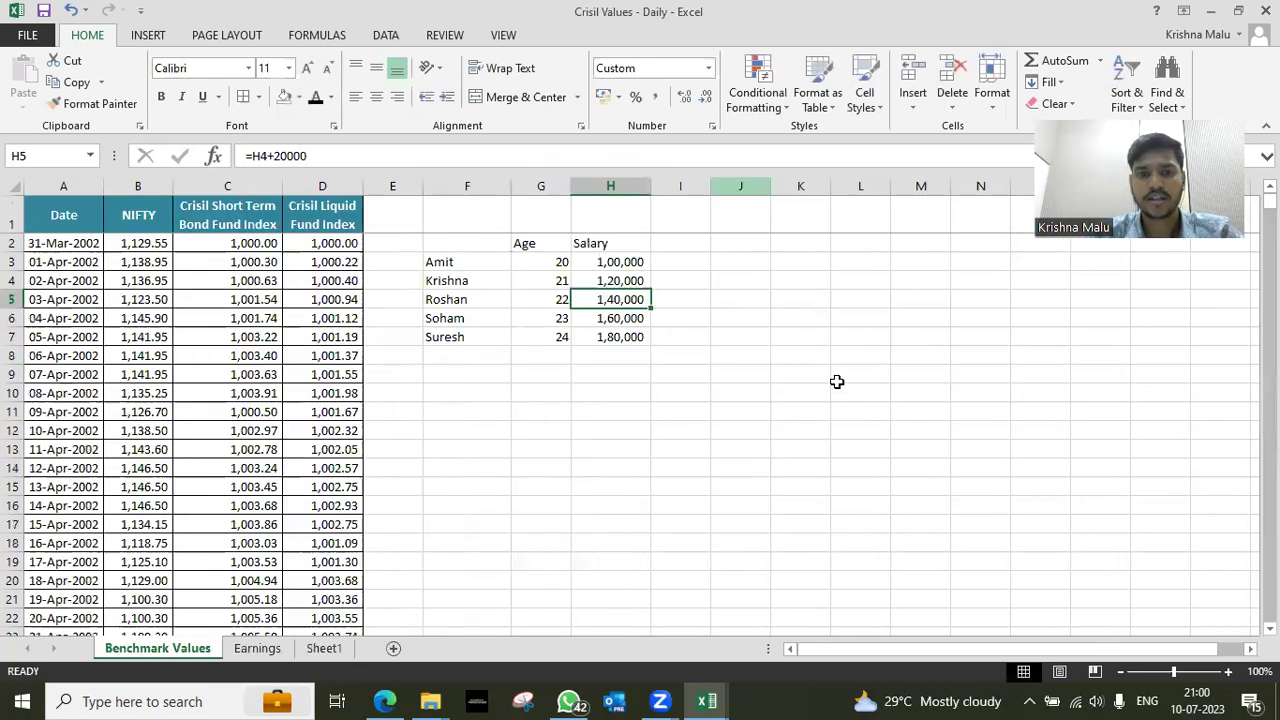
pyautogui.hotkey('ctrl', 'Tab')
# Change the lookup value in H7's age VLOOKUP to $F7, leaving the row relative.
pyautogui.press('Up')
pyautogui.press('Up')
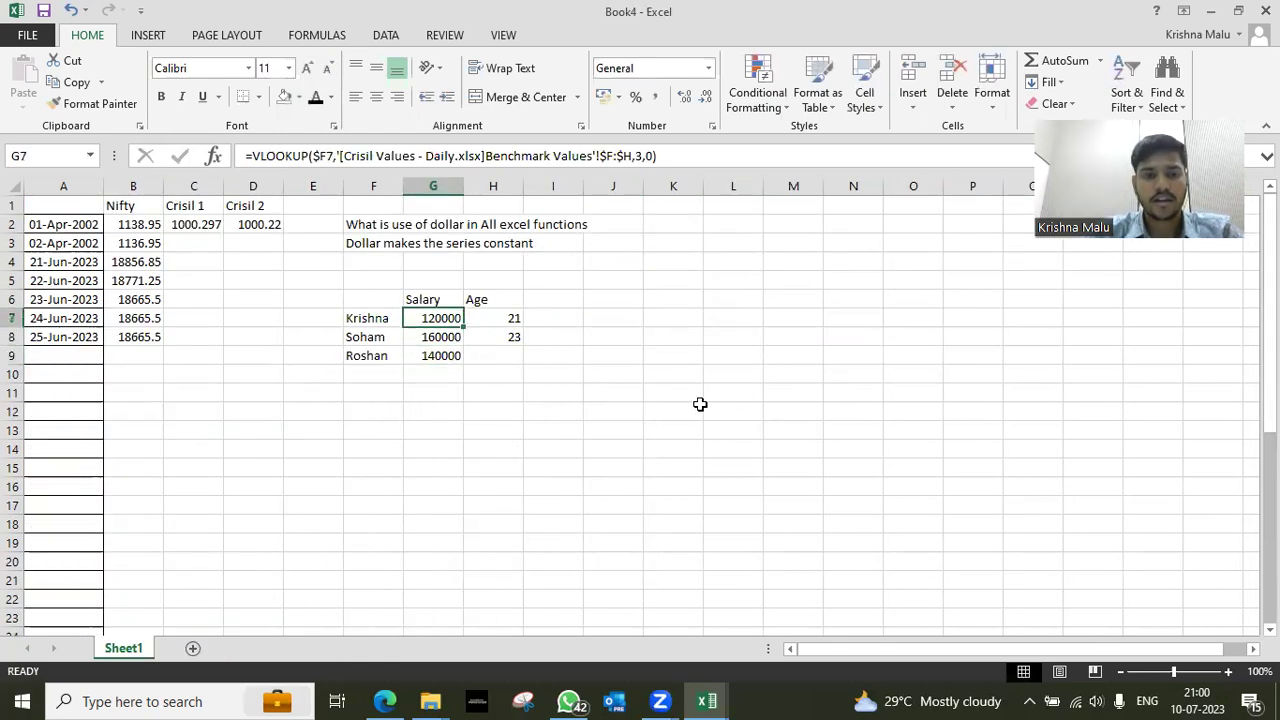
pyautogui.press('Right')
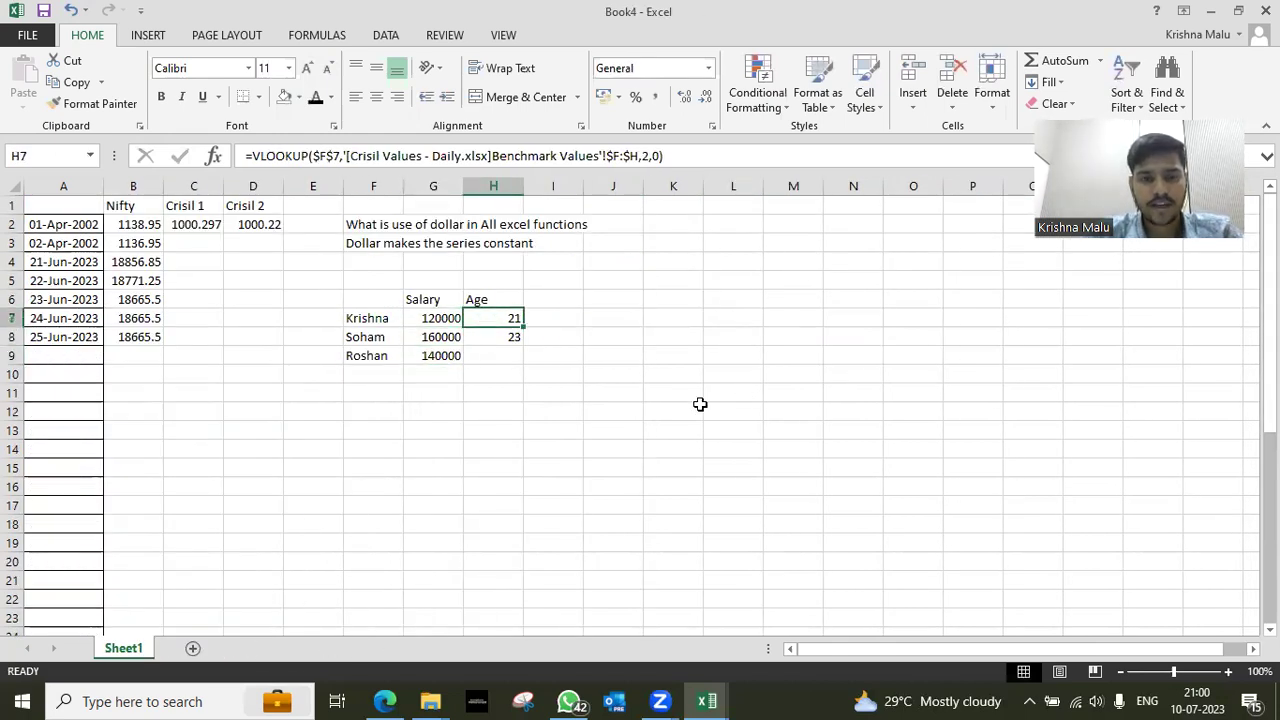
pyautogui.press('F2')
pyautogui.press('Left')
pyautogui.press('Left')
pyautogui.press('Left')
pyautogui.press('Left')
pyautogui.press('Left')
pyautogui.press('Left')
pyautogui.press('Left')
pyautogui.press('Left')
pyautogui.press('Left')
pyautogui.press('Left')
pyautogui.press('Left')
pyautogui.press('Left')
pyautogui.press('Left')
pyautogui.press('Left')
pyautogui.press('Left')
pyautogui.press('Left')
pyautogui.press('Left')
pyautogui.press('Left')
pyautogui.press('Left')
pyautogui.press('Left')
pyautogui.press('Left')
pyautogui.press('Left')
pyautogui.press('Left')
pyautogui.press('Left')
pyautogui.press('Left')
pyautogui.press('Left')
pyautogui.press('Left')
pyautogui.press('Left')
pyautogui.press('Left')
pyautogui.press('Left')
pyautogui.press('Left')
pyautogui.press('Left')
pyautogui.press('Left')
pyautogui.press('Left')
pyautogui.press('Left')
pyautogui.press('Left')
pyautogui.press('Left')
pyautogui.press('Left')
pyautogui.press('Left')
pyautogui.press('Left')
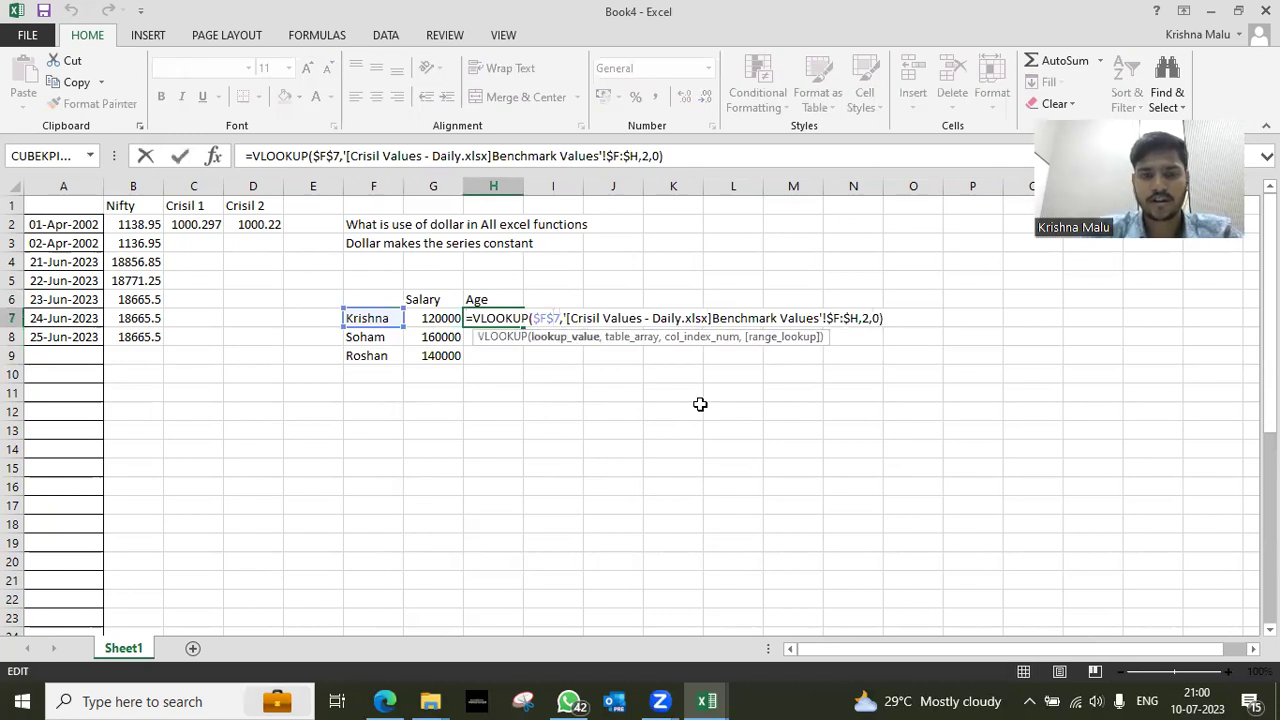
pyautogui.press('BackSpace')
pyautogui.press('Return')
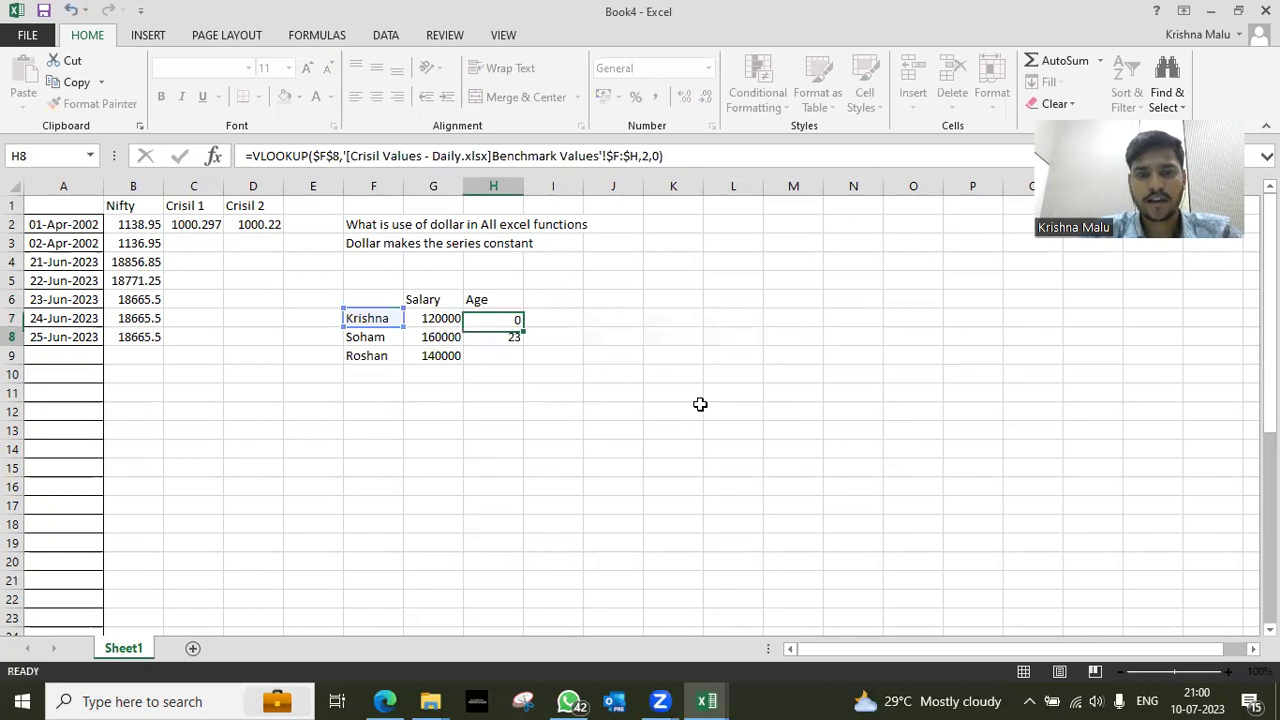
# Copy the age lookup formula from H7 down through H9 and review the formulas in row 7.
pyautogui.press('Up')
pyautogui.hotkey('ctrl', 'c')
pyautogui.hotkey('shift', 'Down')
pyautogui.hotkey('shift', 'Down')
pyautogui.hotkey('ctrl', 'v')
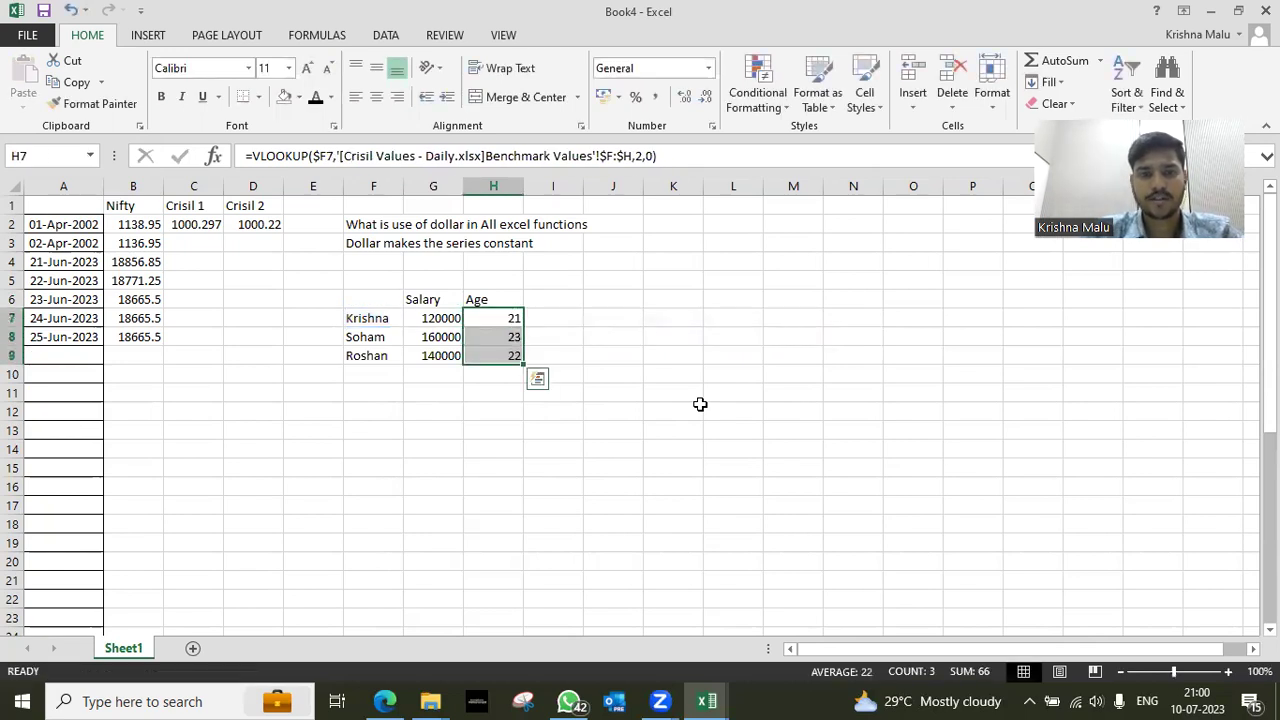
pyautogui.press('Down')
pyautogui.press('Up')
pyautogui.press('Down')
pyautogui.press('Up')
pyautogui.press('Left')
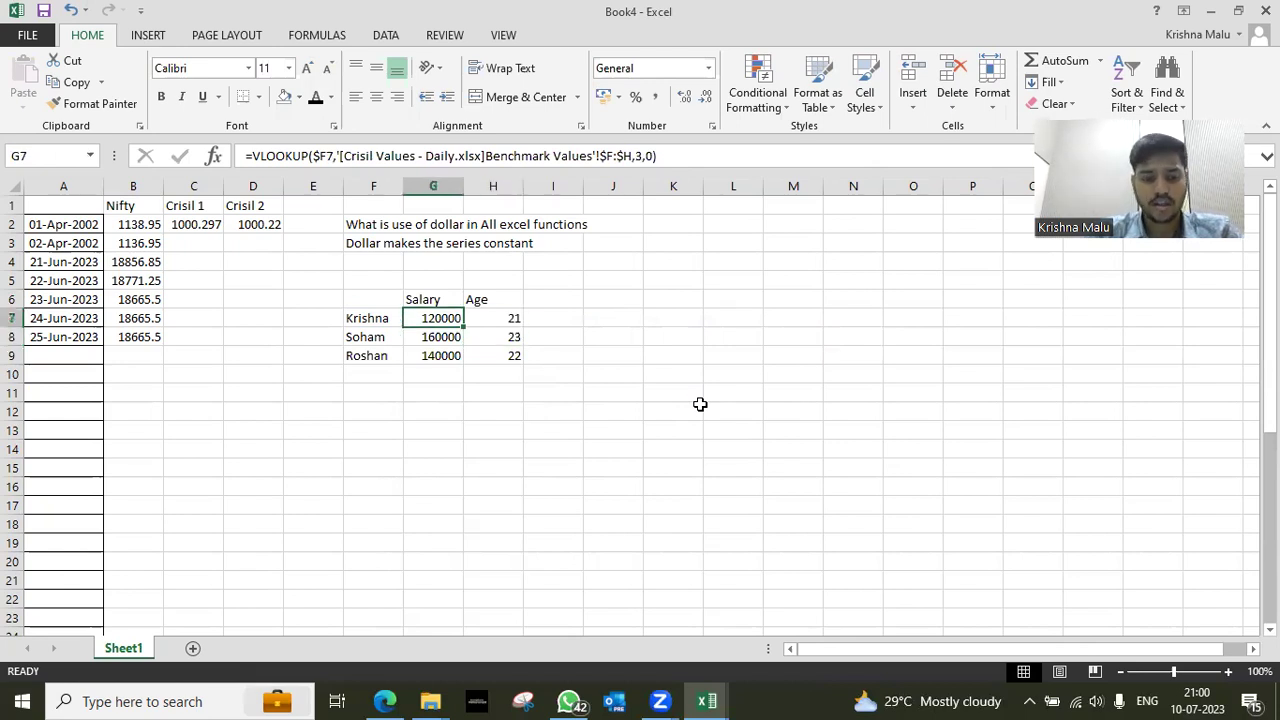
# Copy the salary VLOOKUP from G7 into H7 and change its column index to 2 to return age.
pyautogui.hotkey('ctrl', 'c')
pyautogui.press('Right')
pyautogui.press('Return')
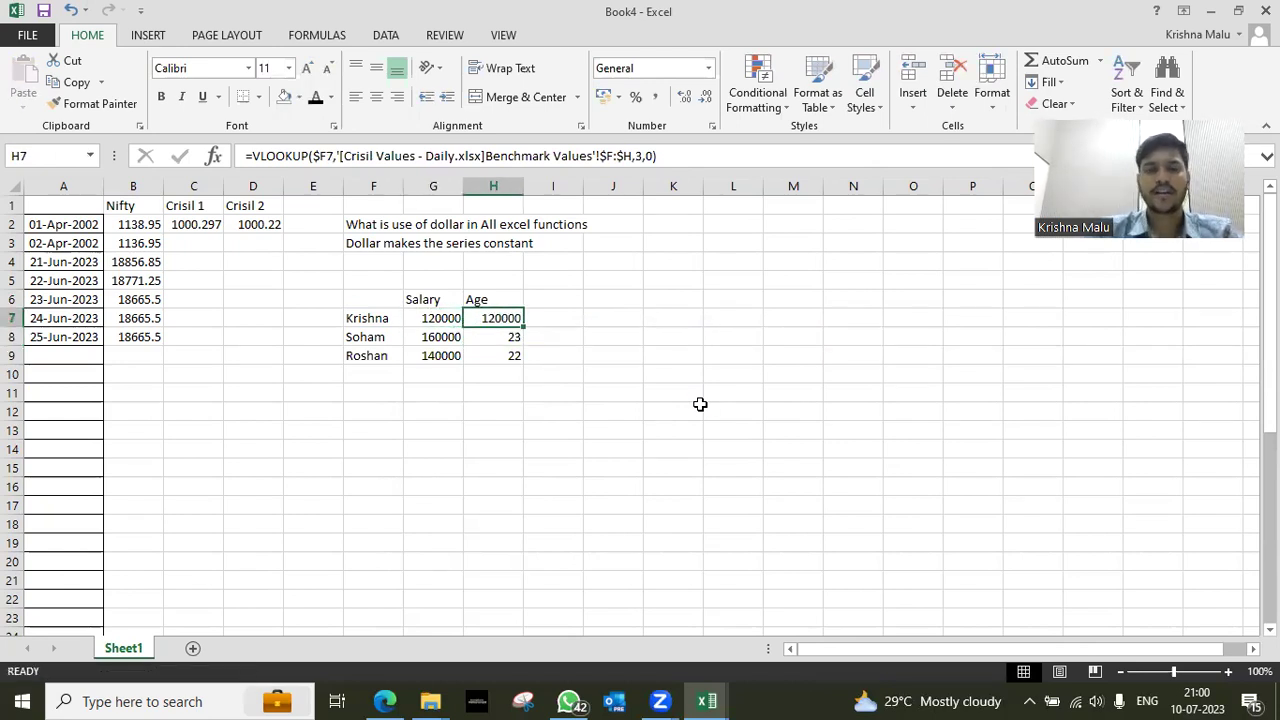
pyautogui.press('F2')
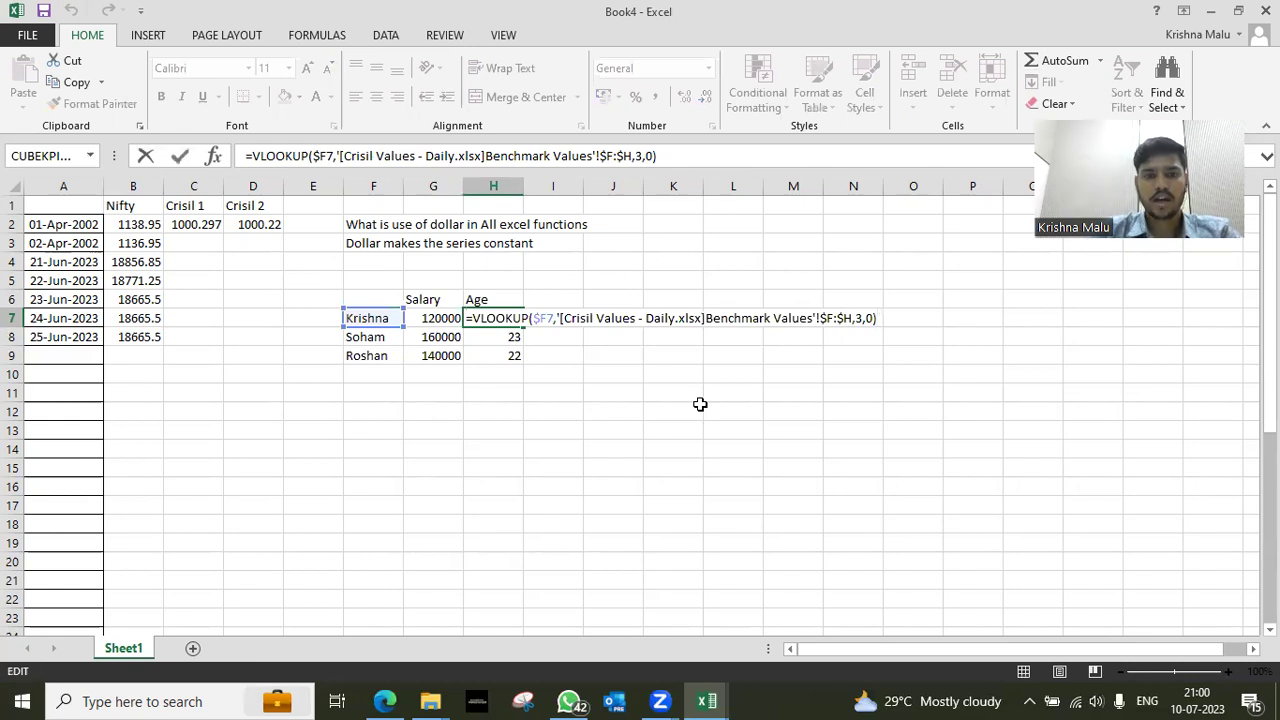
pyautogui.press('Left')
pyautogui.press('Left')
pyautogui.press('Left')
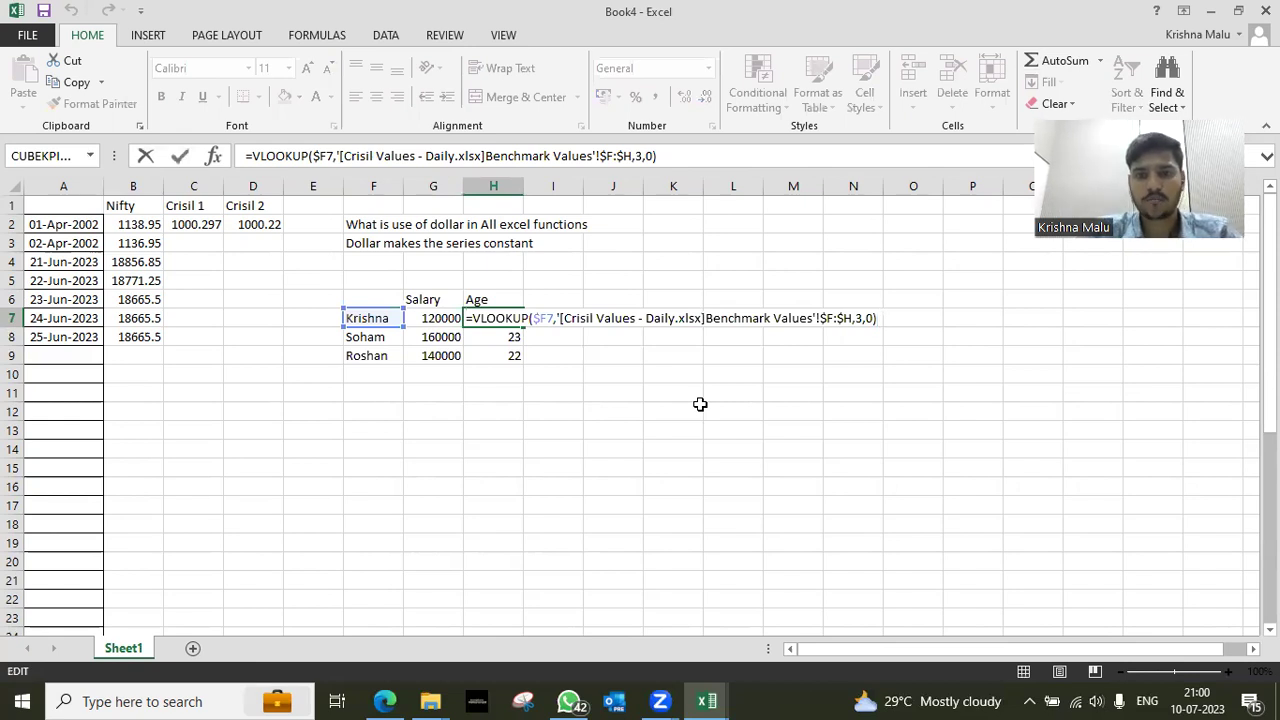
pyautogui.press('BackSpace')
pyautogui.write('2')
pyautogui.press('Return')
# Copy the age lookup formula from H7 down through H10.
pyautogui.press('Up')
pyautogui.hotkey('ctrl', 'c')
pyautogui.hotkey('shift', 'Down')
pyautogui.hotkey('shift', 'Down')
pyautogui.hotkey('shift', 'Down')
pyautogui.press('Return')
pyautogui.press('Down')
pyautogui.press('Down')
pyautogui.press('Down')
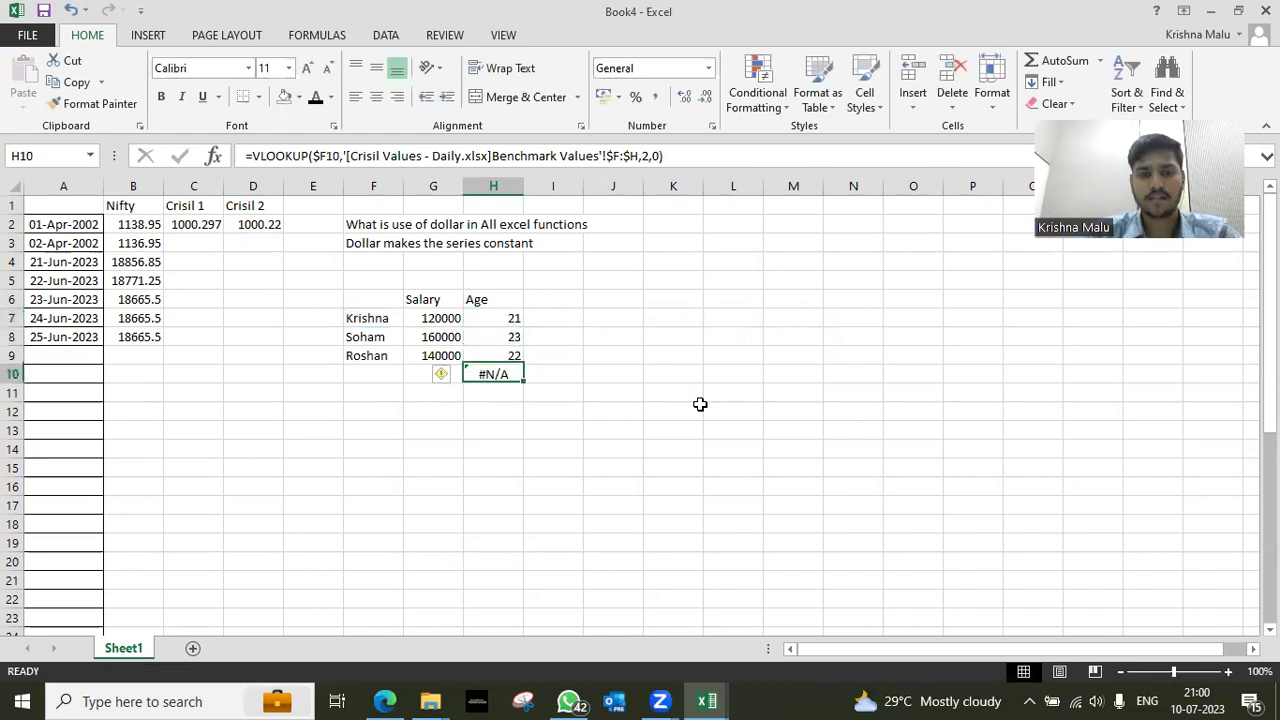
# Copy another name from the Crisil Values workbook's source table into F10 of Book4.
pyautogui.press('Left')
pyautogui.press('Left')
pyautogui.hotkey('alt', 'Tab')
pyautogui.press('Left')
pyautogui.press('Left')
pyautogui.press('Down')
pyautogui.press('Down')
pyautogui.hotkey('ctrl', 'c')
pyautogui.hotkey('alt', 'Tab')
pyautogui.hotkey('ctrl', 'v')
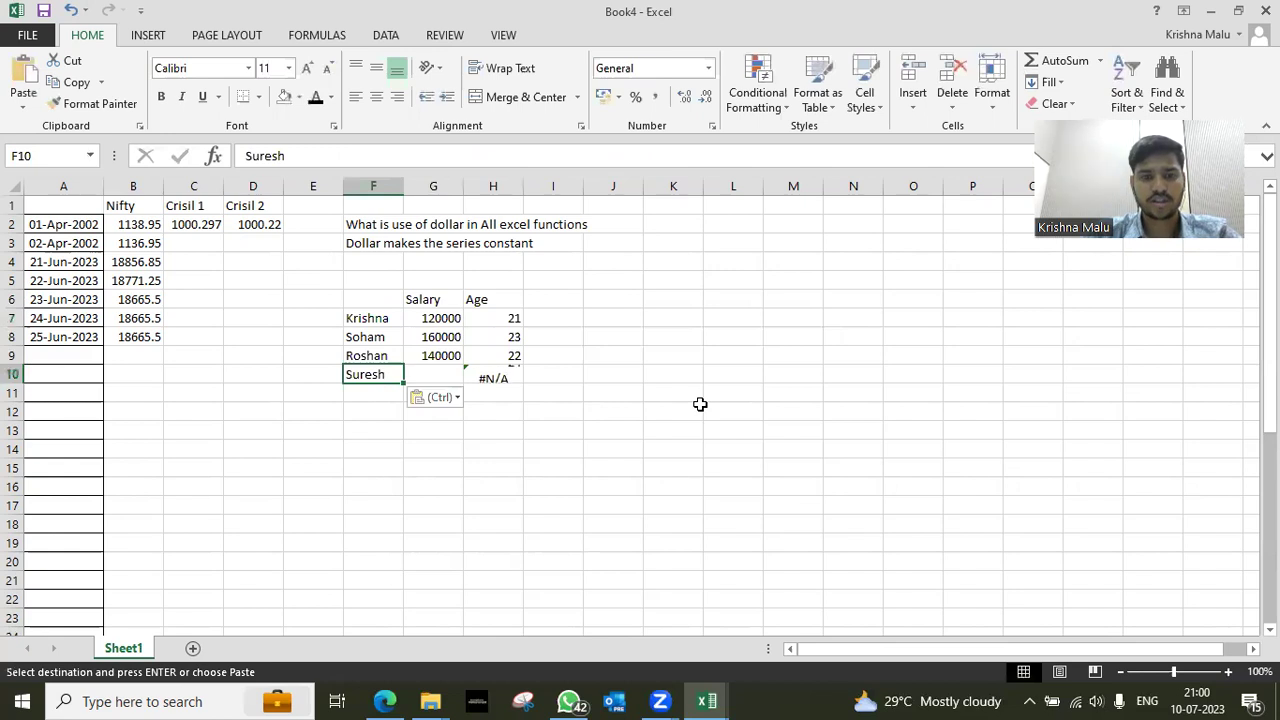
# Copy the salary lookup formula from G9 into G10.
pyautogui.press('Right')
pyautogui.press('Right')
pyautogui.press('Left')
pyautogui.press('Up')
pyautogui.hotkey('ctrl', 'c')
pyautogui.press('Down')
pyautogui.press('Return')
# Copy a further name from the Crisil Values workbook's source table into F11 of Book4.
pyautogui.hotkey('alt', 'Tab')
pyautogui.press('Up')
pyautogui.press('Up')
pyautogui.press('Down')
pyautogui.hotkey('ctrl', 'c')
pyautogui.hotkey('alt', 'Tab')
pyautogui.press('Down')
pyautogui.press('Left')
pyautogui.press('Return')
# Copy the salary lookup formula from G10 into G11.
pyautogui.press('Up')
pyautogui.press('Right')
pyautogui.hotkey('ctrl', 'c')
pyautogui.press('Down')
pyautogui.press('Return')
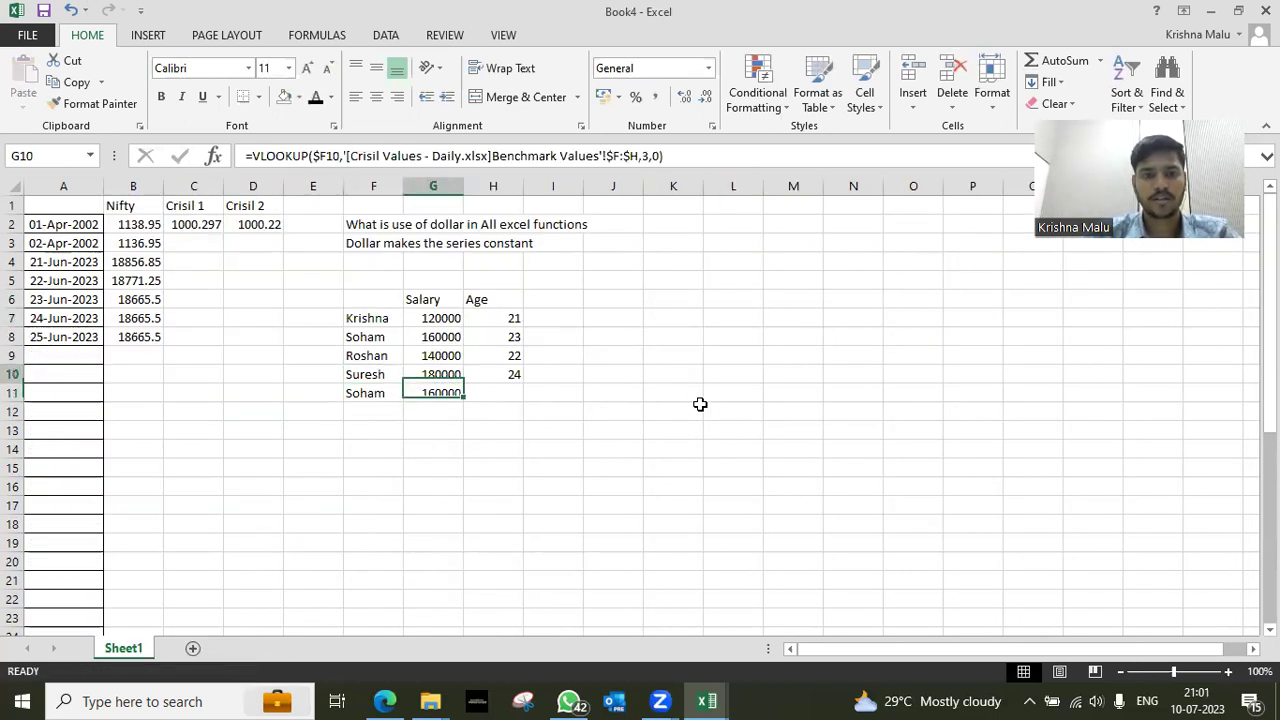
# Copy the age lookup formula from H10 into H11.
pyautogui.press('Up')
pyautogui.press('Right')
pyautogui.hotkey('ctrl', 'c')
pyautogui.press('Down')
pyautogui.press('Return')
pyautogui.press('Up')
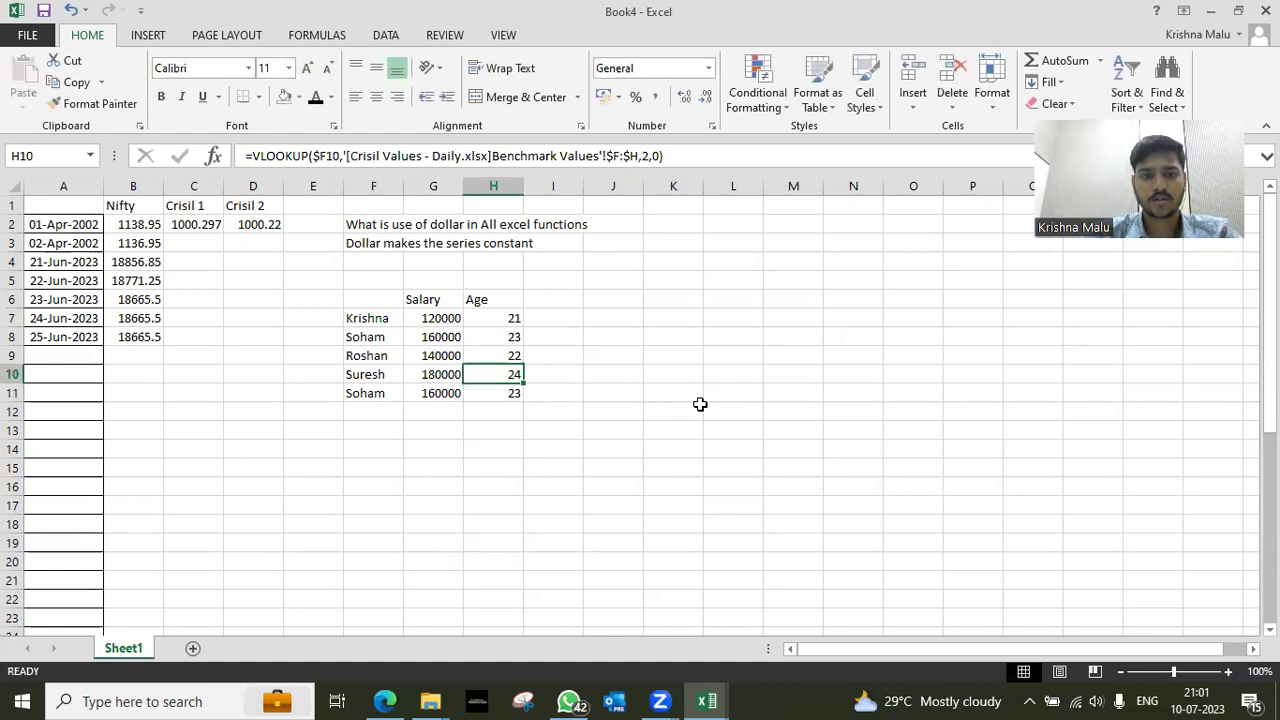
pyautogui.press('Down')
pyautogui.press('Up')
# Replace the duplicate name in F11 with the source table's remaining name from Crisil Values and check the age lookup in H11.
pyautogui.hotkey('alt', 'Tab')
pyautogui.hotkey('alt', 'Tab')
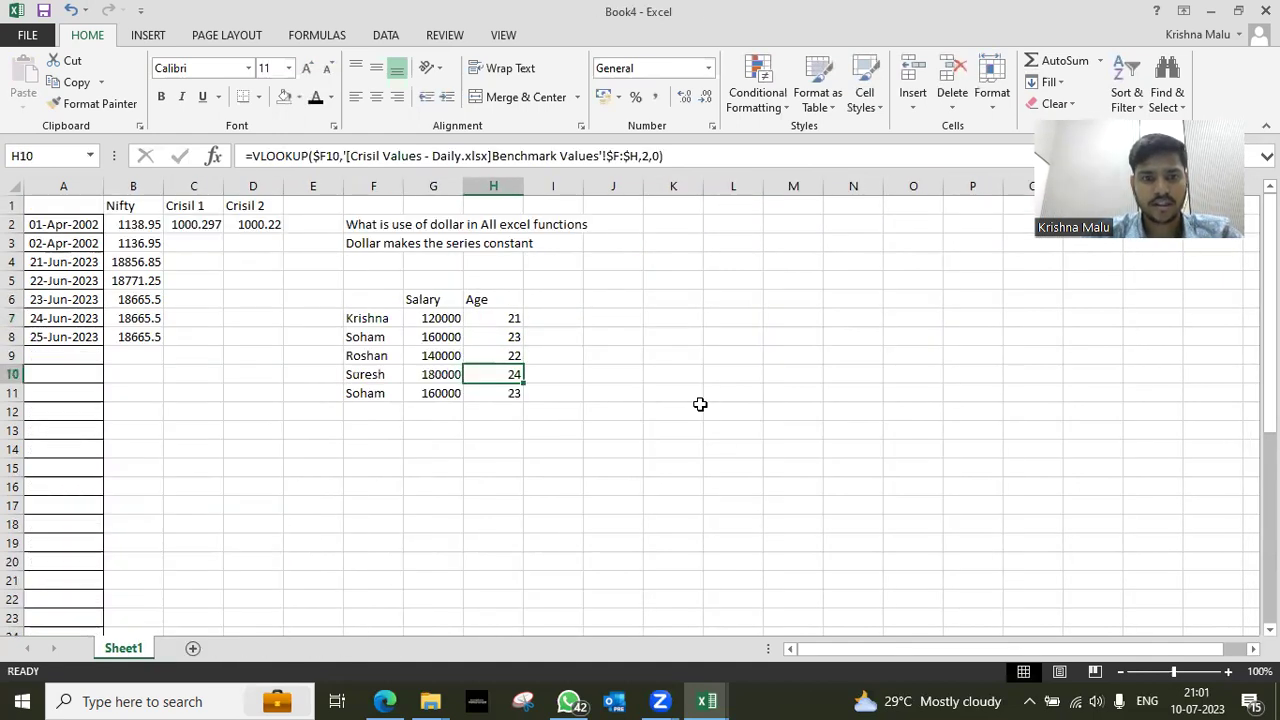
pyautogui.press('Left')
pyautogui.hotkey('alt', 'Tab')
pyautogui.press('Up')
pyautogui.press('Up')
pyautogui.press('Up')
pyautogui.hotkey('ctrl', 'c')
pyautogui.hotkey('alt', 'Tab')
pyautogui.press('Left')
pyautogui.press('Return')
pyautogui.press('Right')
pyautogui.press('Right')
pyautogui.press('Up')
pyautogui.press('Down')
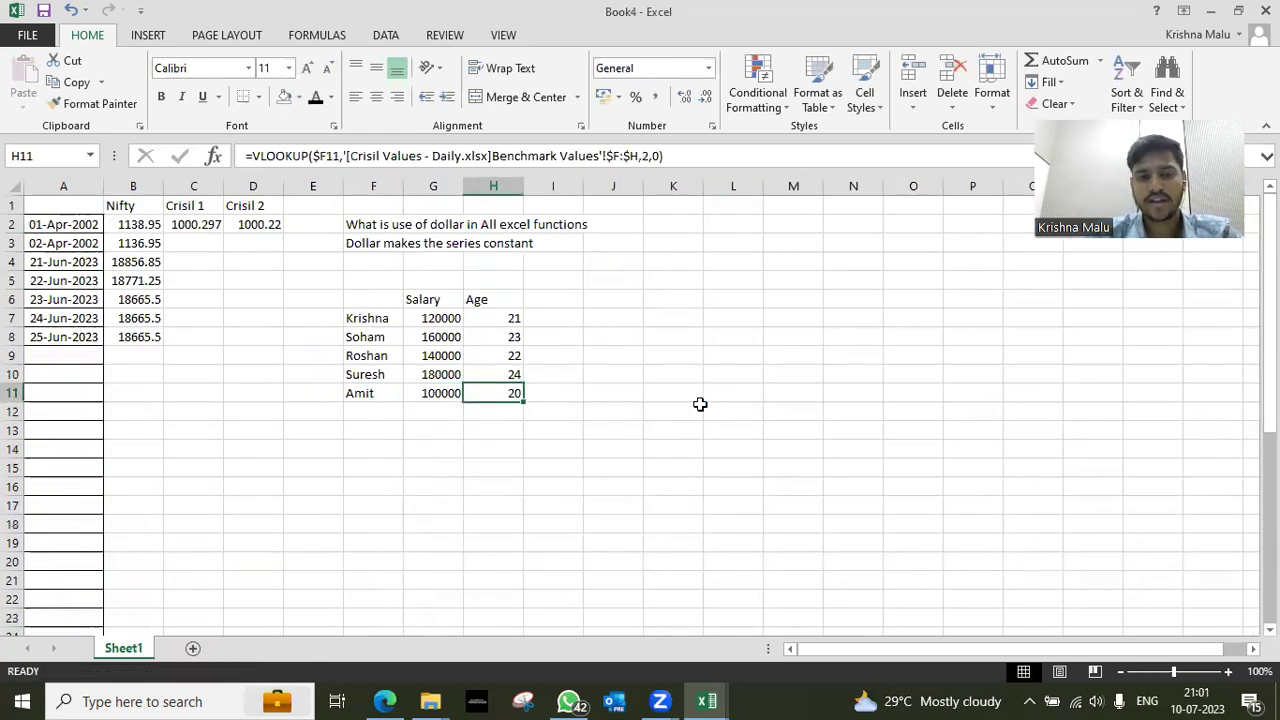
# Select the range F7:H11 to review the names with their looked-up salaries and ages.
pyautogui.press('Left')
pyautogui.press('Left')
pyautogui.hotkey('shift', 'Right')
pyautogui.hotkey('shift', 'Right')
pyautogui.hotkey('shift', 'Up')
pyautogui.hotkey('shift', 'Up')
pyautogui.hotkey('shift', 'Up')
pyautogui.hotkey('shift', 'Up')
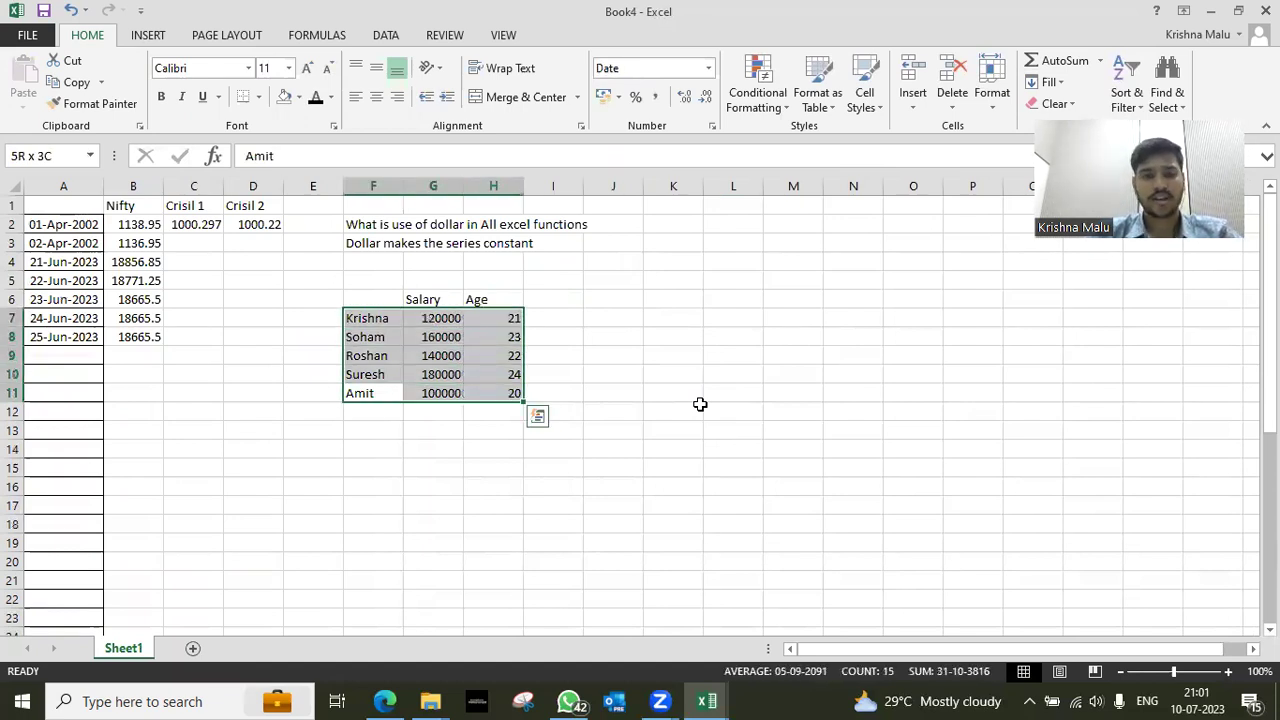
pyautogui.press('Up')
pyautogui.press('Up')
pyautogui.press('Up')
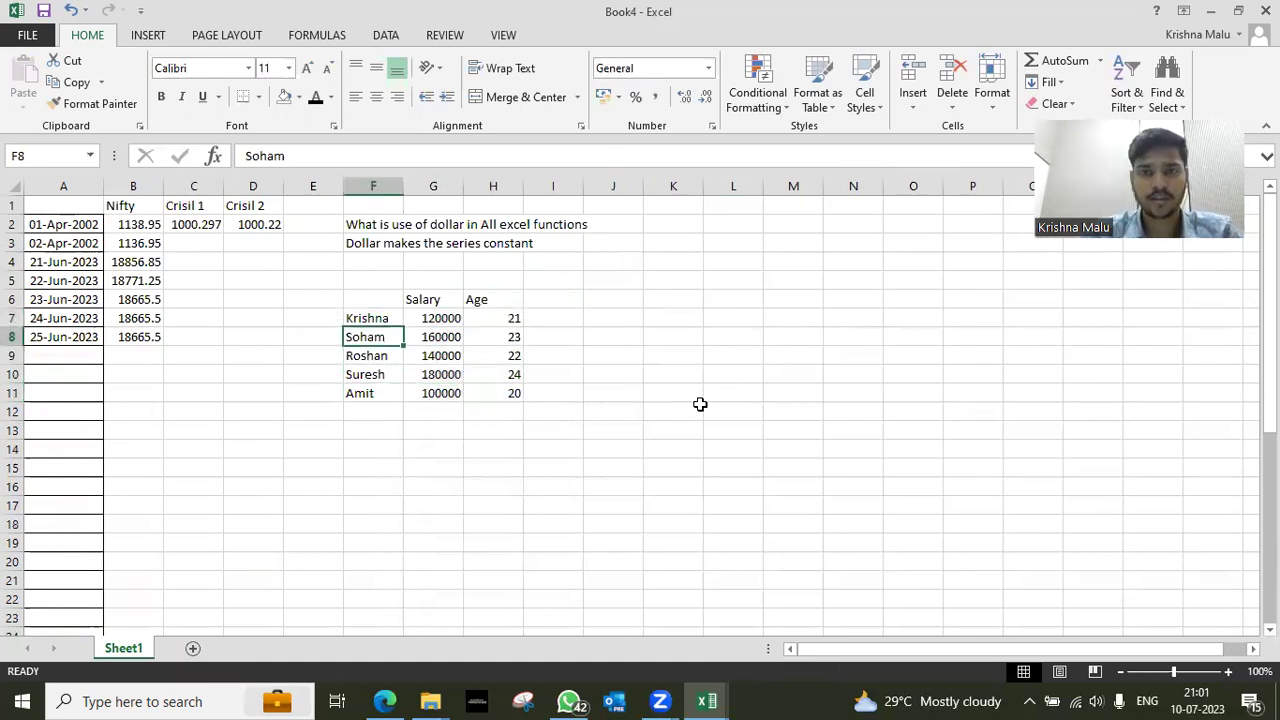